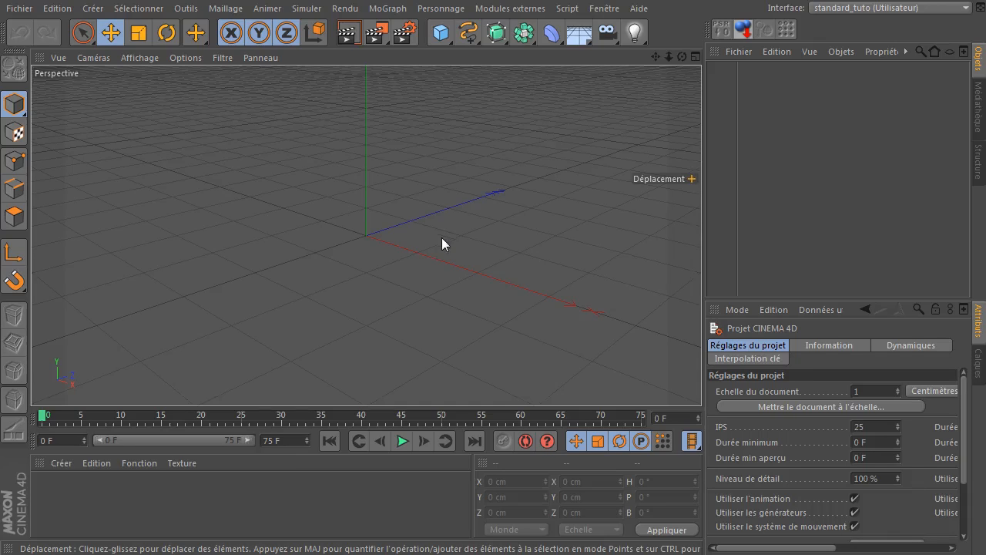
drag(656, 57, 685, 79)
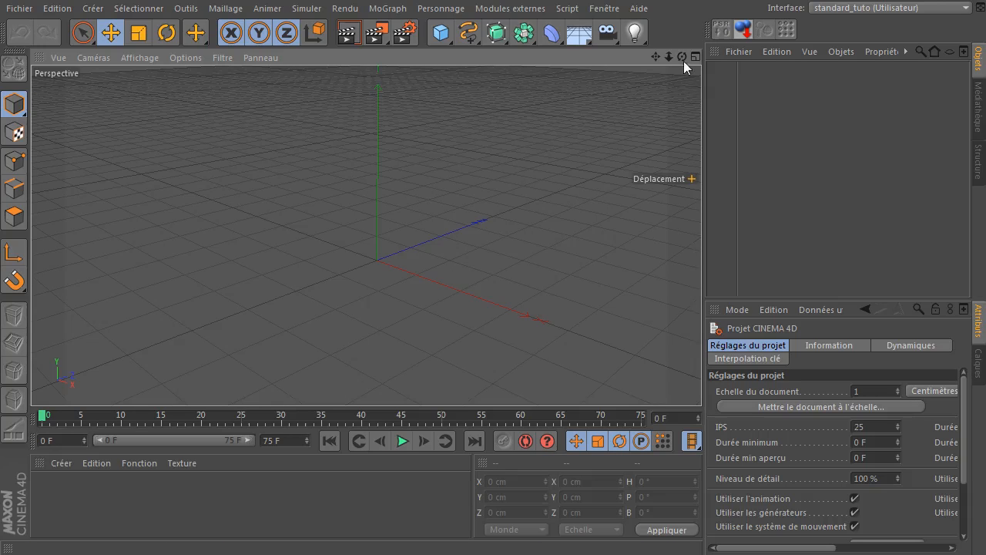
drag(685, 54, 618, 78)
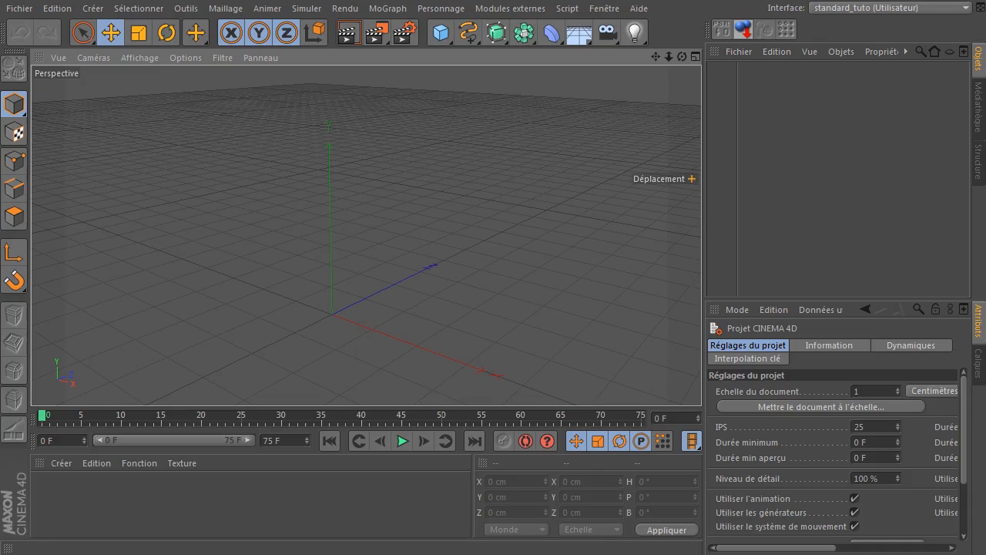
click(840, 179)
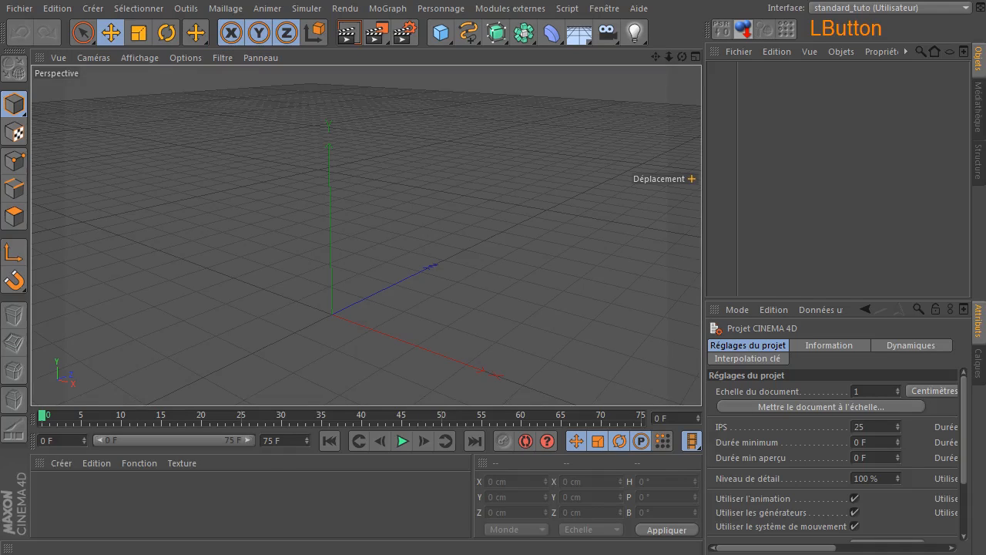
Step: Bring the XnView window with francis_ford_coppola__dracula.jpg into view, examine the film still, and move the window out of the workspace
drag(985, 408, 568, 91)
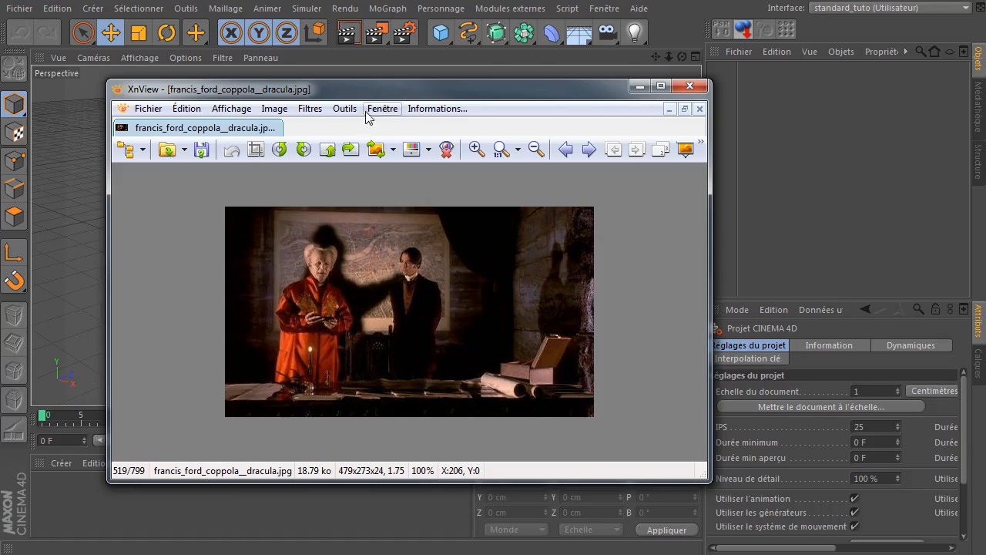
drag(326, 91, 478, 85)
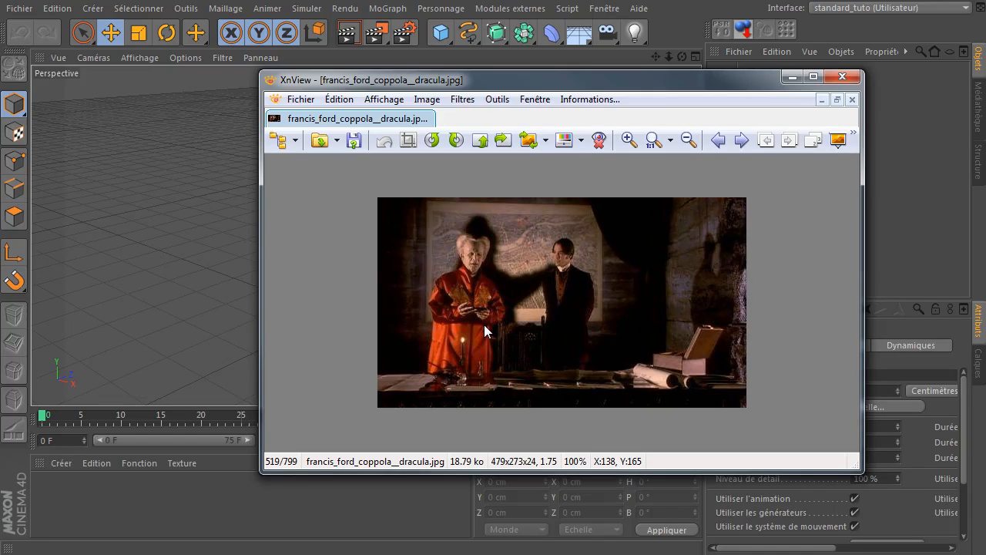
click(461, 90)
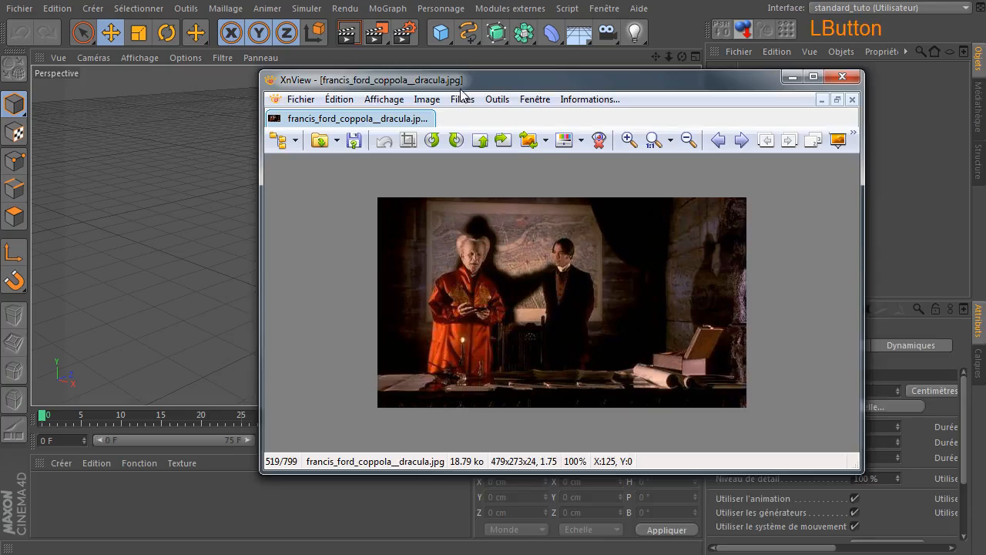
drag(461, 90, 985, 231)
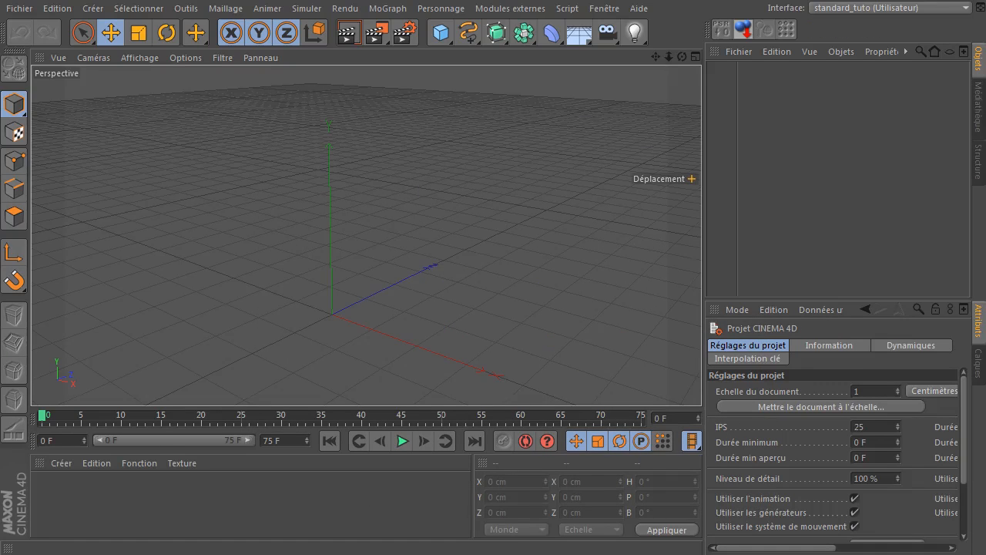
Step: Add a sphere primitive to the scene and set its type to Hexaèdre
click(366, 235)
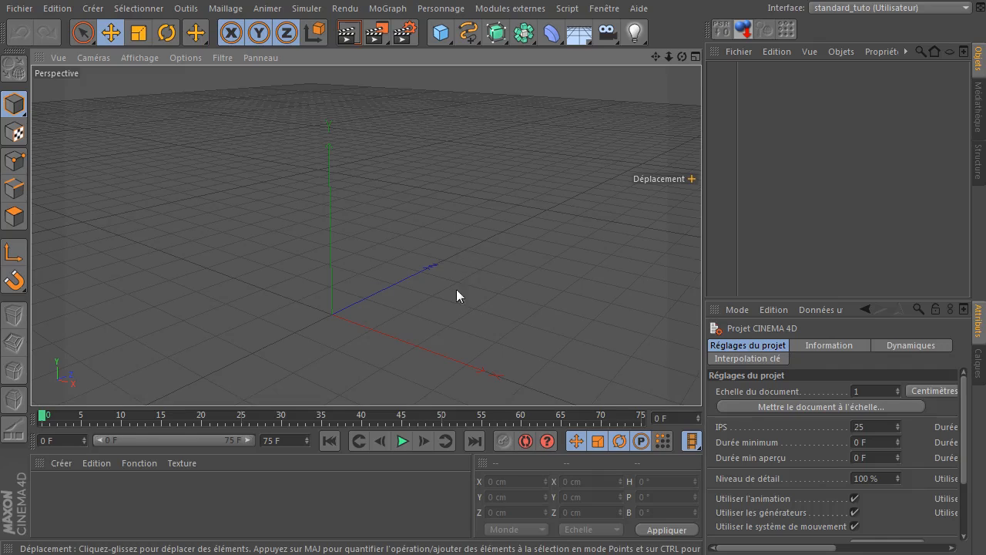
drag(656, 56, 701, 16)
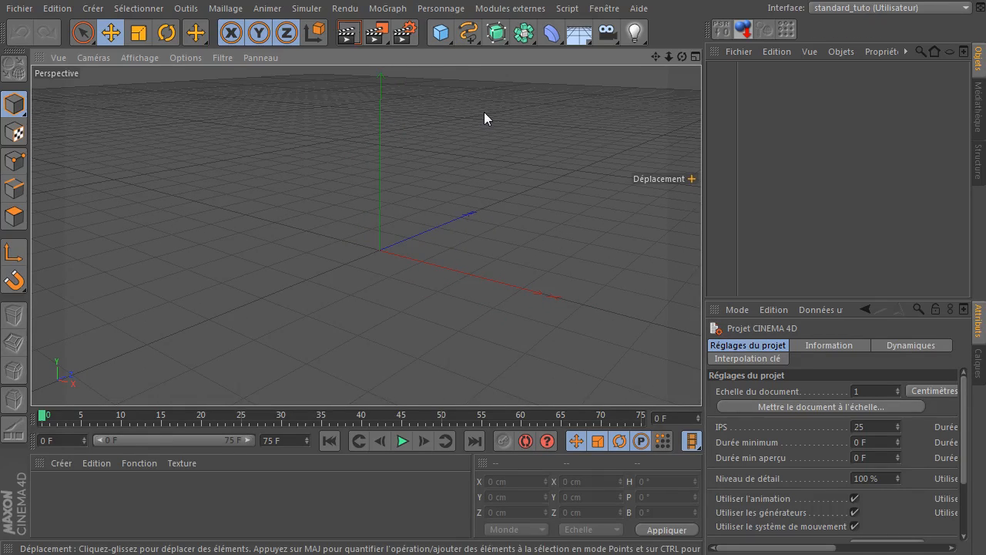
drag(440, 33, 840, 72)
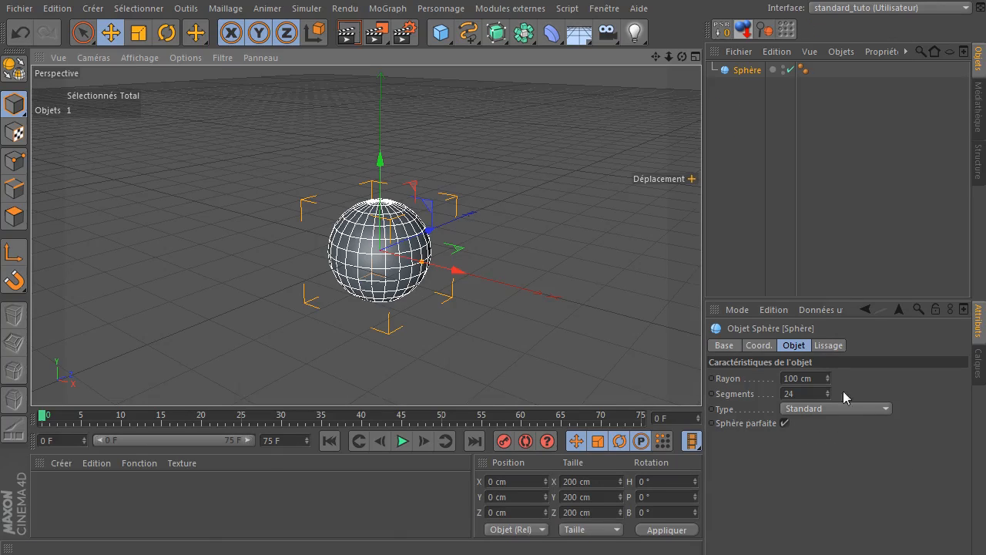
drag(840, 410, 827, 457)
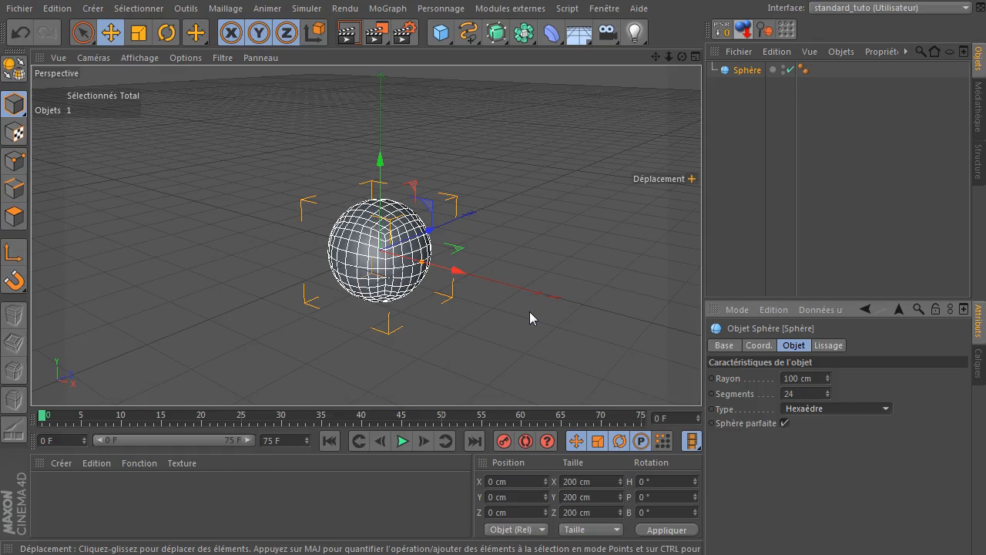
Step: Add a Déformation libre deformer and make it a child of the sphere
click(552, 34)
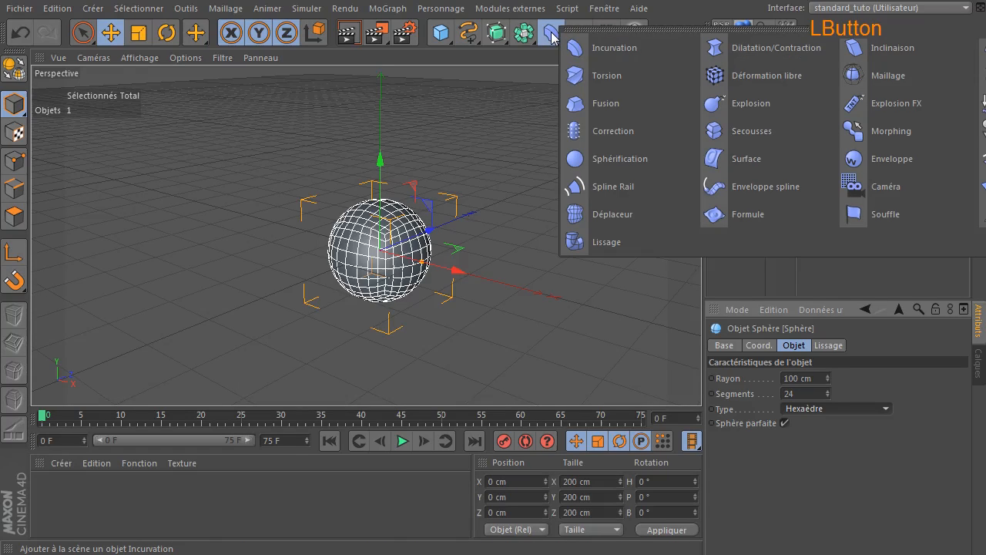
click(756, 83)
drag(766, 74, 747, 88)
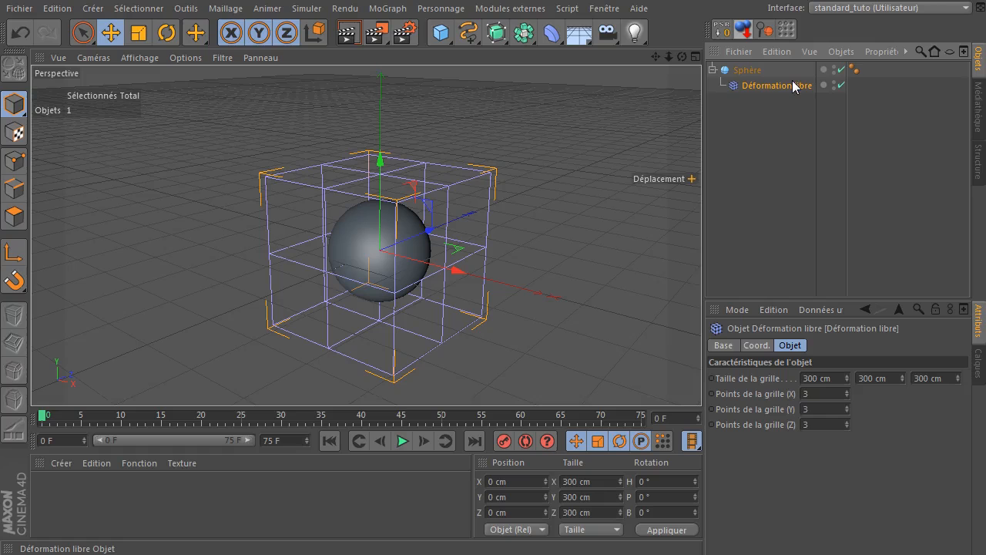
Step: Set the Déformation libre grid size to 200 cm on all three axes to match the sphere
click(746, 70)
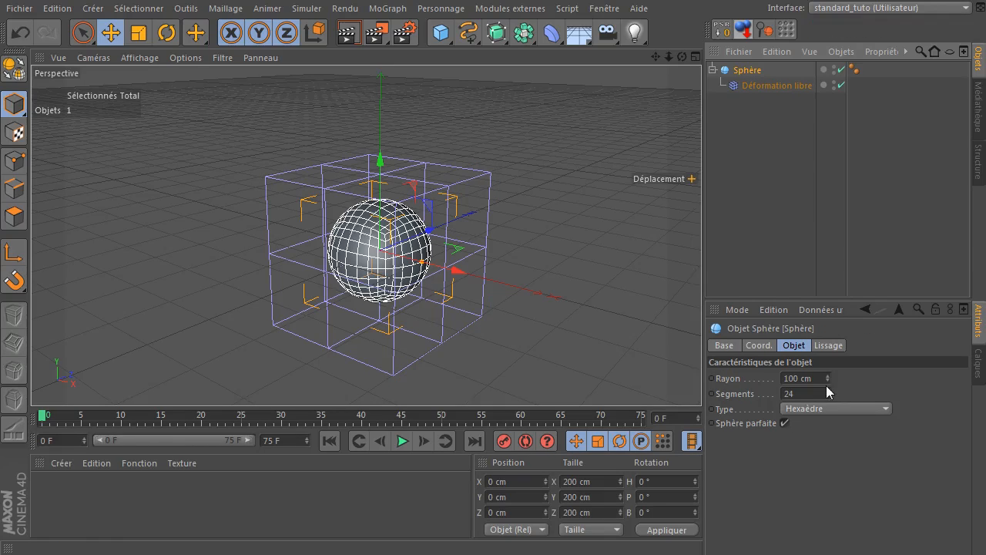
click(783, 83)
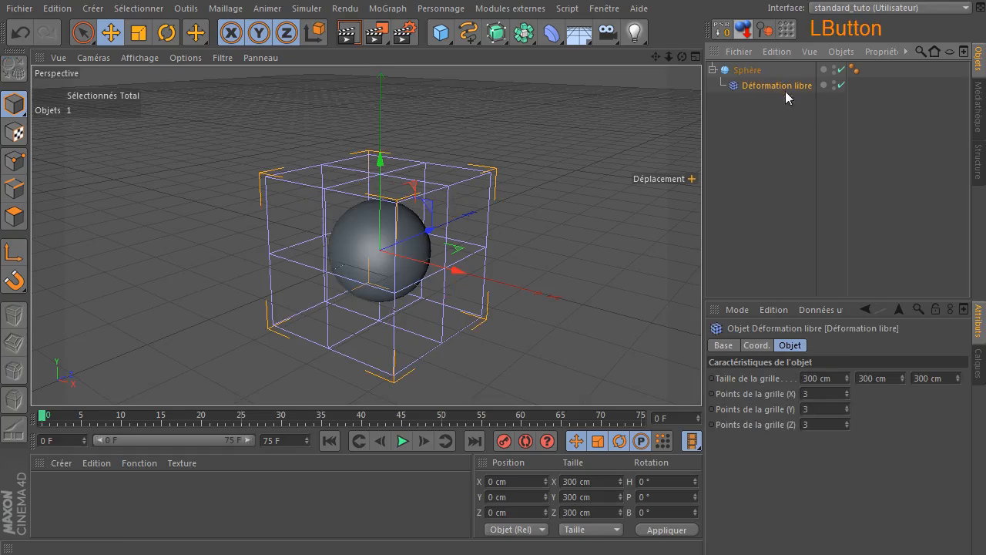
click(833, 377)
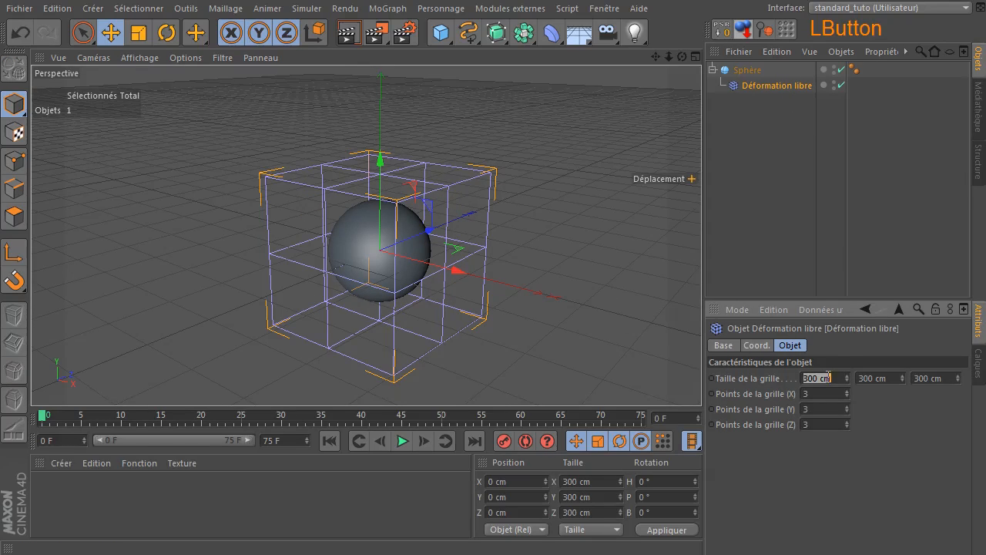
text(200)
key(Return)
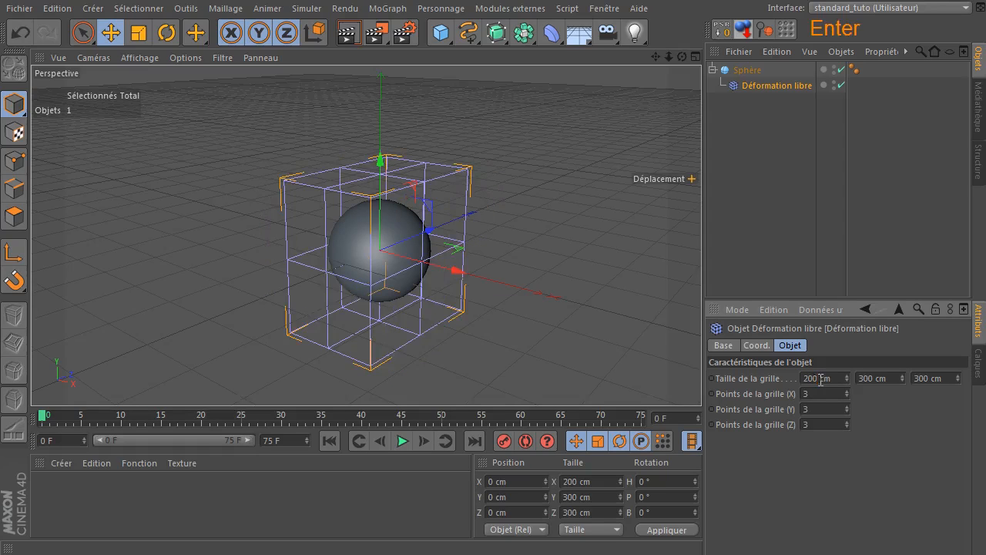
click(865, 376)
text(200)
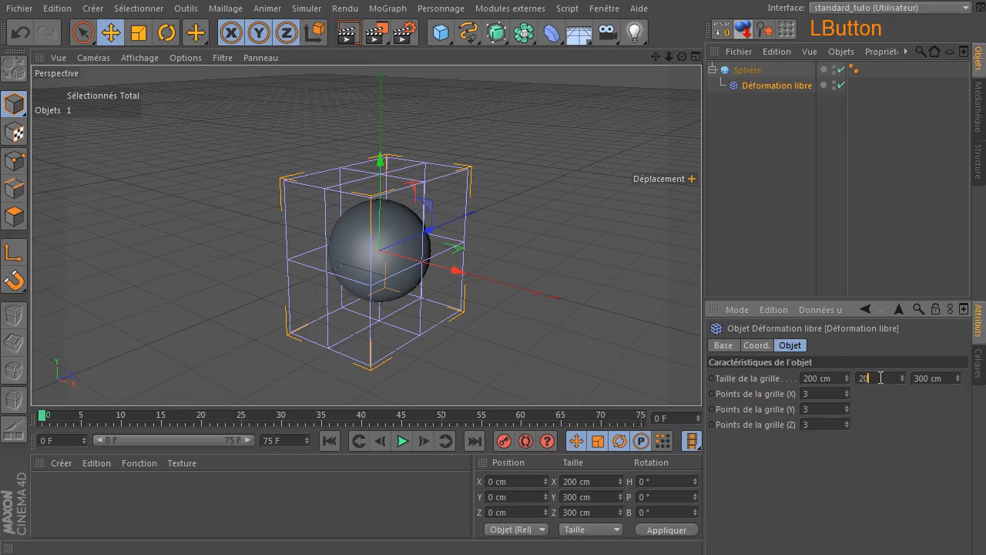
click(930, 377)
text(200)
key(Return)
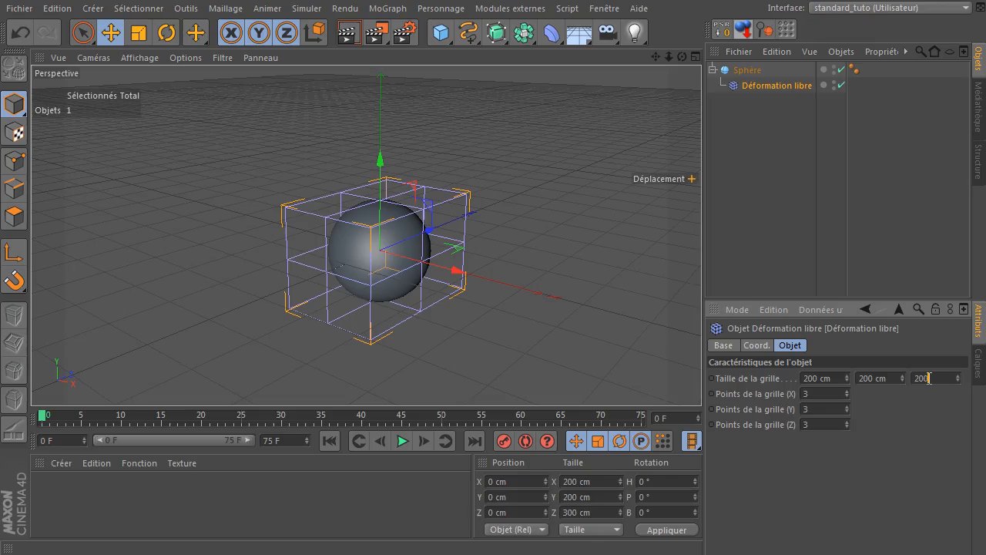
Step: Switch the Déformation libre deformer to point editing and brush-select the points along the underside of its lattice
drag(682, 56, 708, 97)
scroll(397, 274, up, 5)
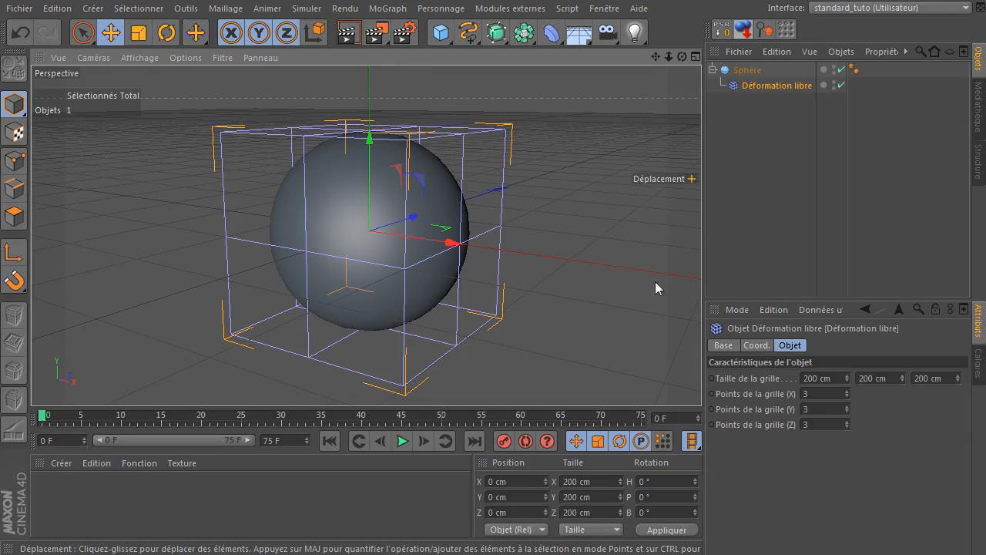
click(761, 86)
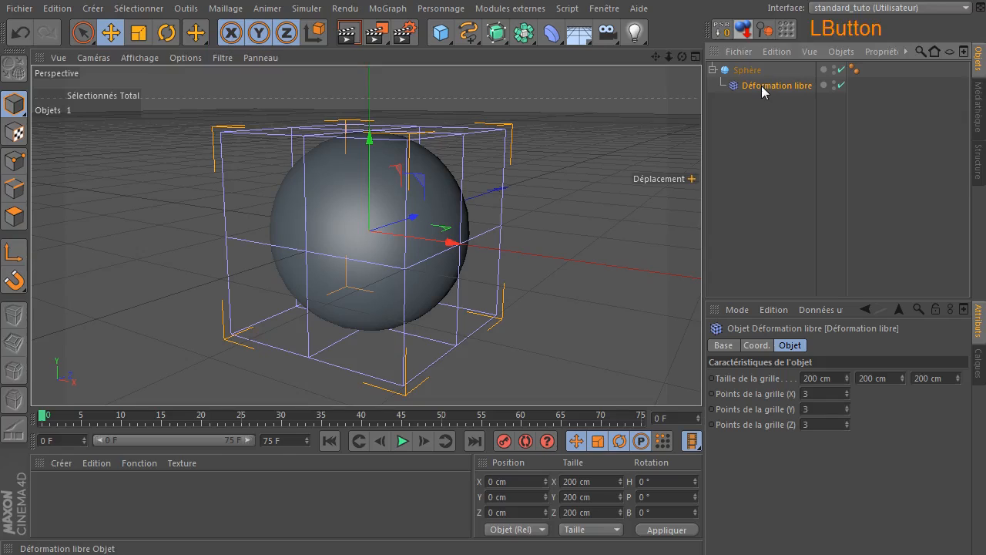
click(14, 162)
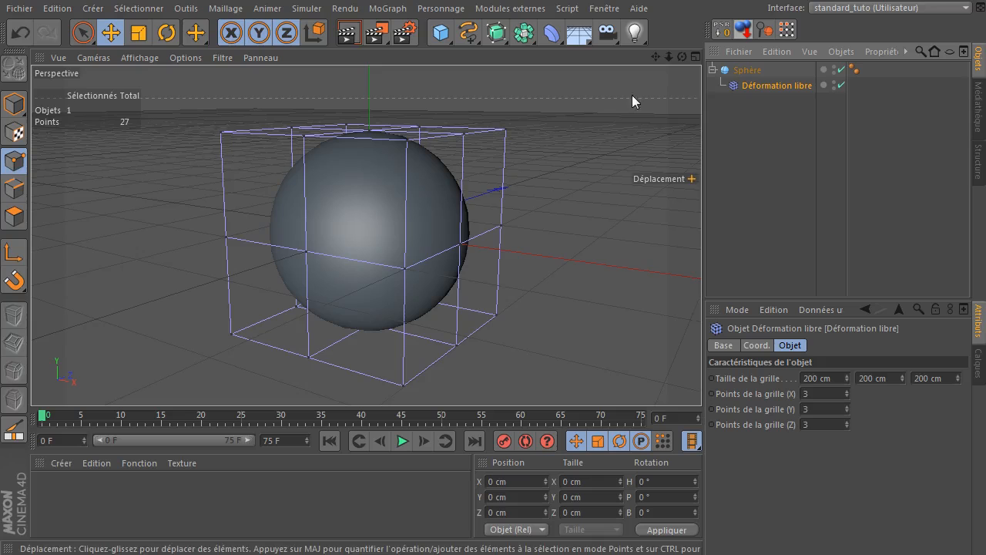
drag(682, 57, 689, 3)
click(84, 32)
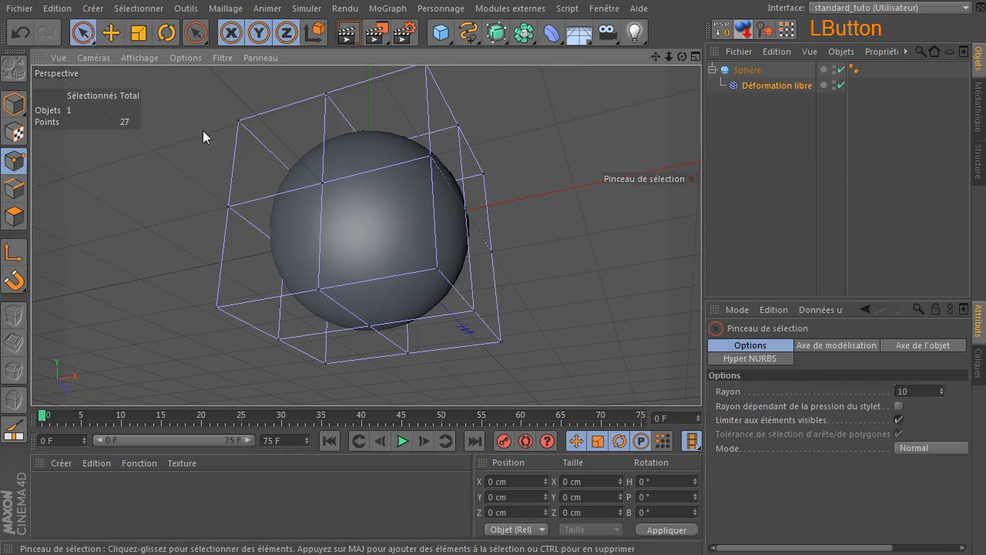
mouse_move(202, 324)
mouse_down()
mouse_move(227, 303)
mouse_move(440, 272)
mouse_move(484, 302)
mouse_move(416, 323)
mouse_move(255, 340)
mouse_move(312, 372)
mouse_move(353, 355)
mouse_move(421, 356)
mouse_move(326, 373)
mouse_move(354, 378)
mouse_move(478, 363)
mouse_move(509, 343)
mouse_up()
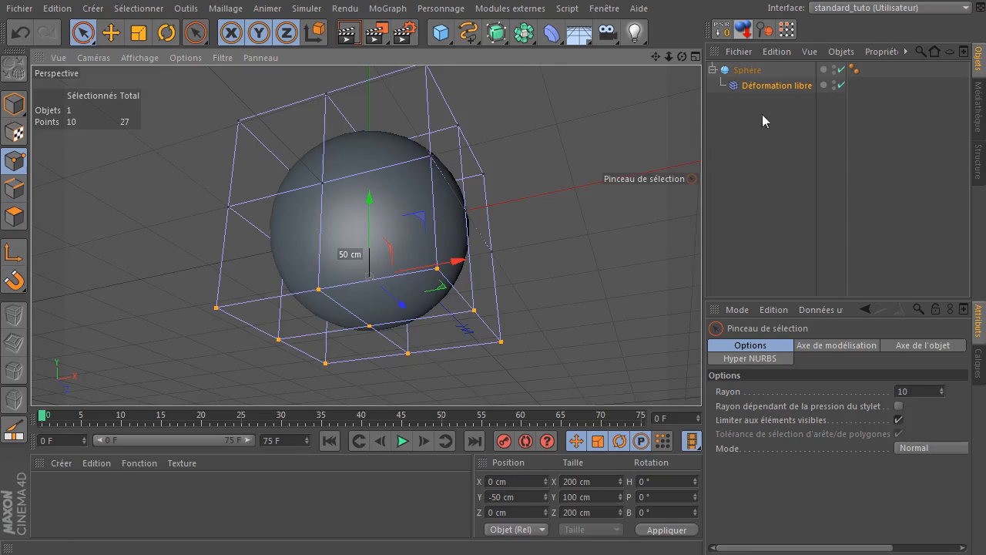
Step: Try raising the selected lattice points to about Y 39 cm to flatten the sphere's underside, and return to object mode with nothing selected
drag(682, 56, 568, 79)
drag(370, 186, 399, 90)
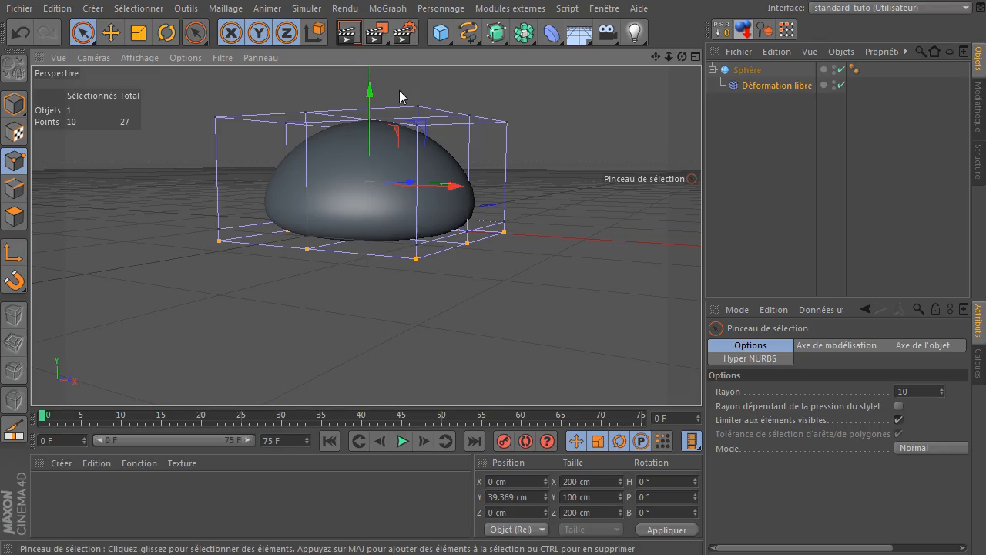
click(493, 296)
mouse_move(669, 57)
mouse_down()
mouse_move(365, 236)
mouse_move(370, 222)
mouse_move(682, 63)
mouse_up()
click(739, 158)
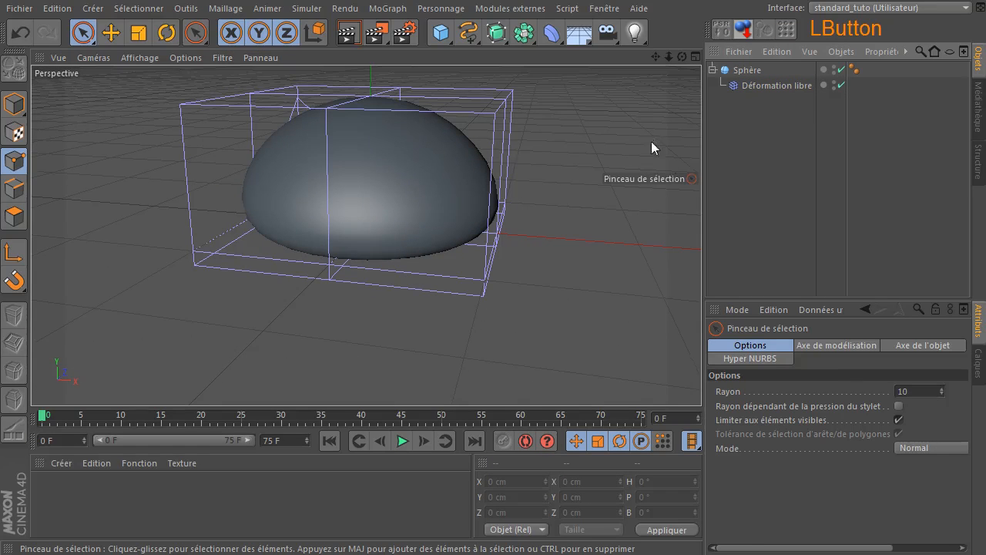
click(12, 108)
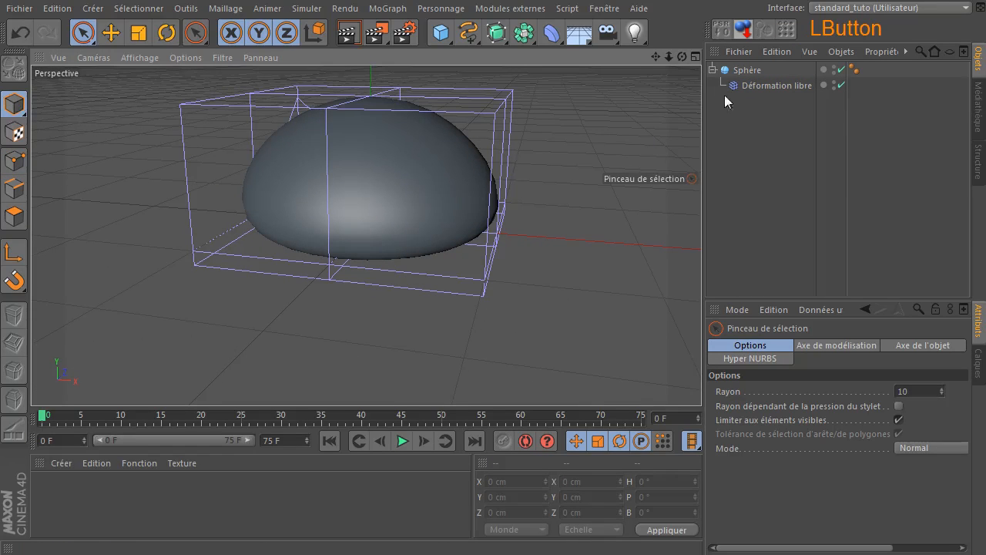
drag(667, 57, 367, 235)
drag(683, 57, 455, 181)
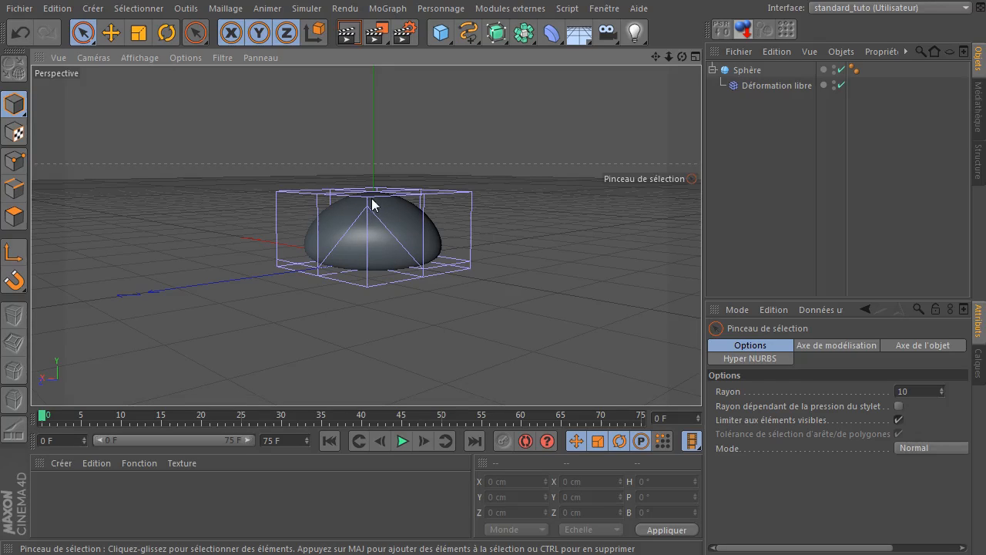
Step: Undo the deselection and the upward move of the lattice points
click(17, 34)
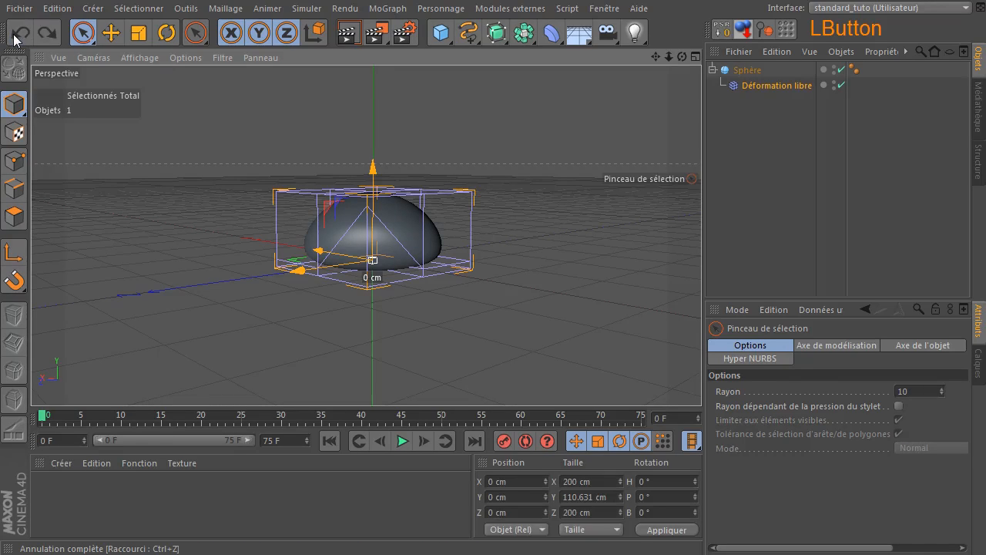
click(15, 37)
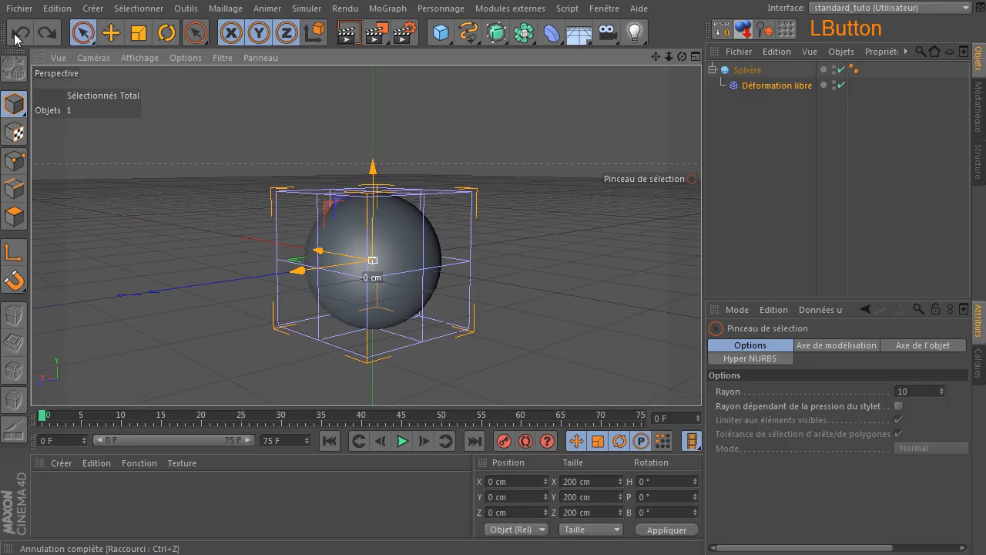
Step: Return the Déformation libre lattice to point editing and remove the stray mid-height corner point from the selection, keeping the nine bottom points
click(775, 85)
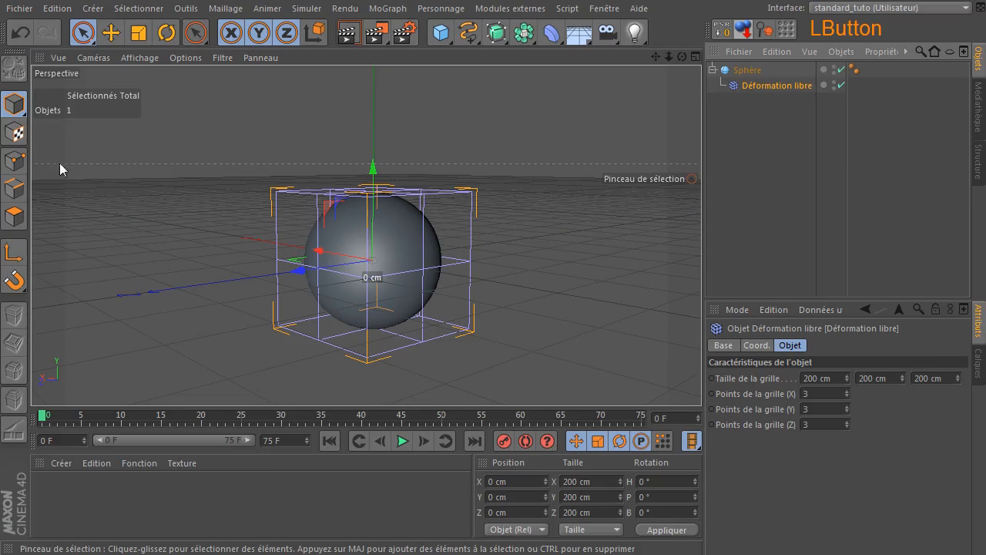
click(14, 160)
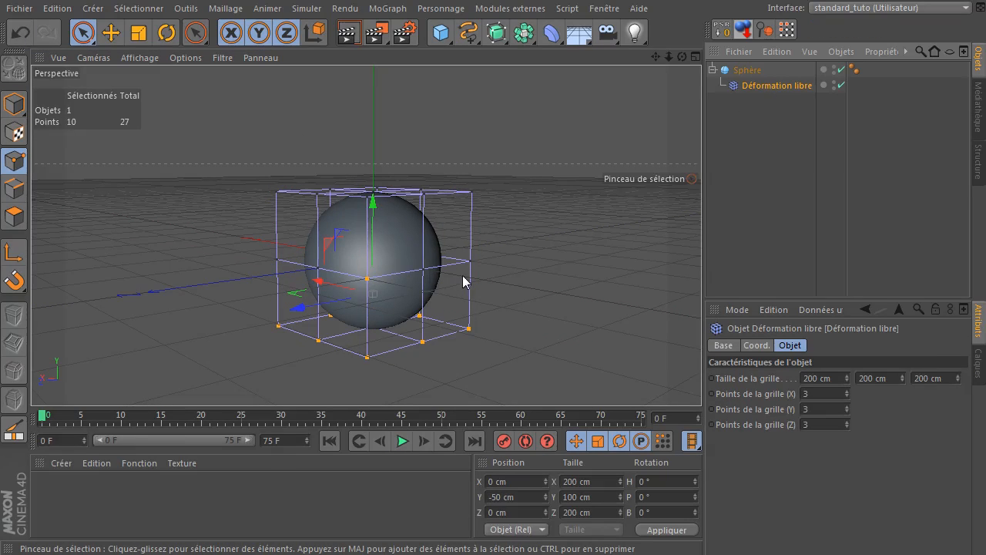
ctrl+drag(393, 254, 366, 295)
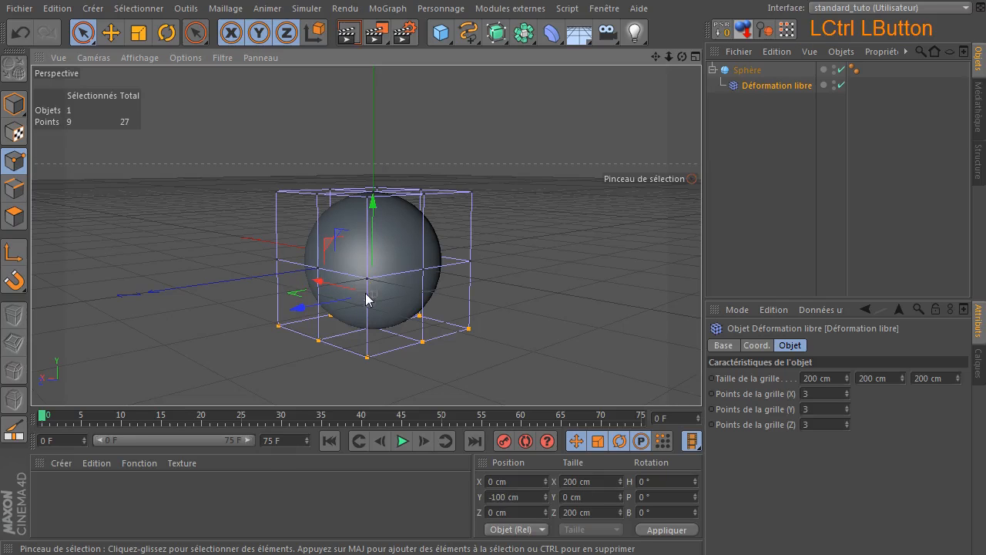
scroll(418, 261, up, 4)
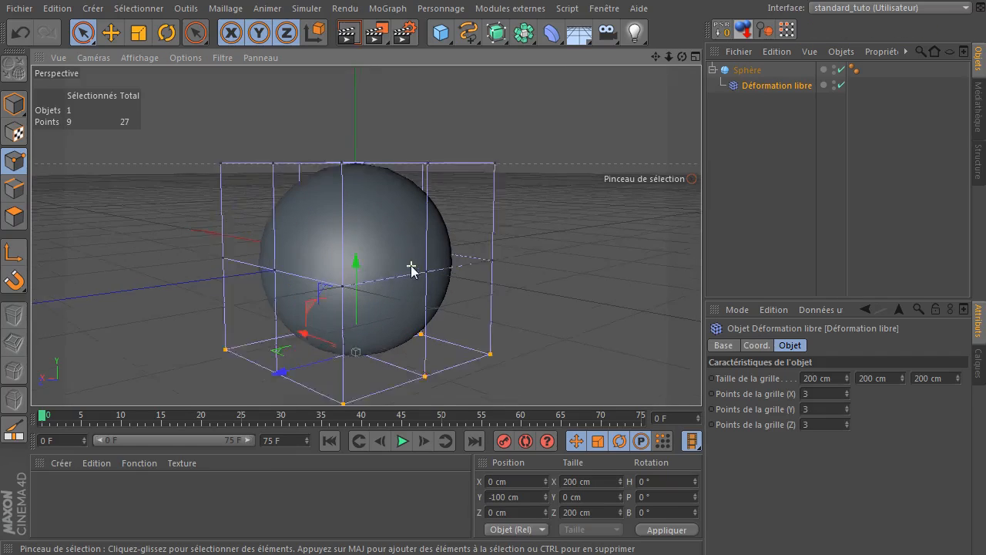
drag(682, 57, 749, 23)
key(shift)
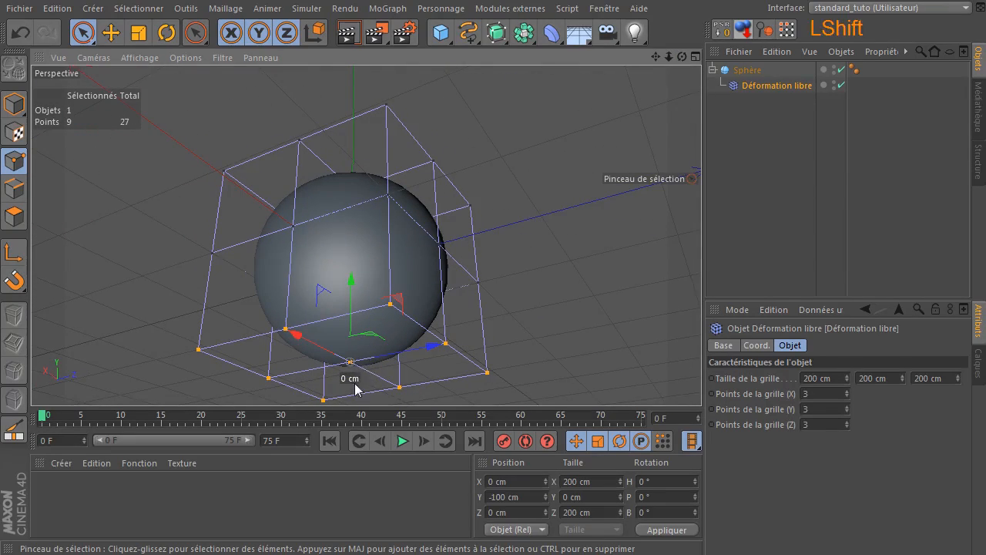
Step: Raise the nine bottom lattice points to flatten the sphere's underside, and clear the point selection
drag(682, 56, 369, 190)
click(608, 206)
mouse_move(682, 56)
mouse_down()
mouse_move(349, 259)
mouse_move(683, 57)
mouse_up()
scroll(501, 224, down, 3)
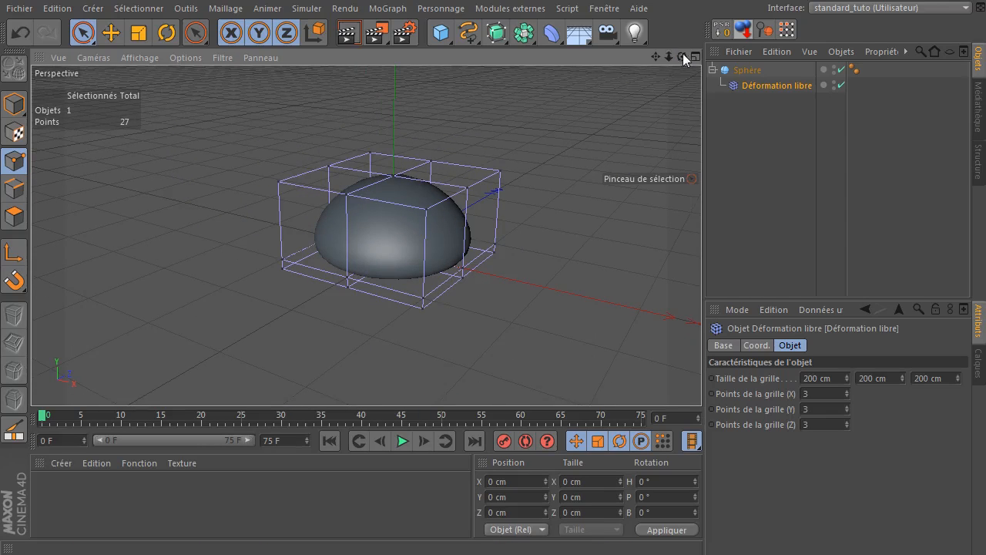
Step: Drop the Sphère onto the ground plane at Y 12.698 cm, and switch from point editing to object mode
click(737, 71)
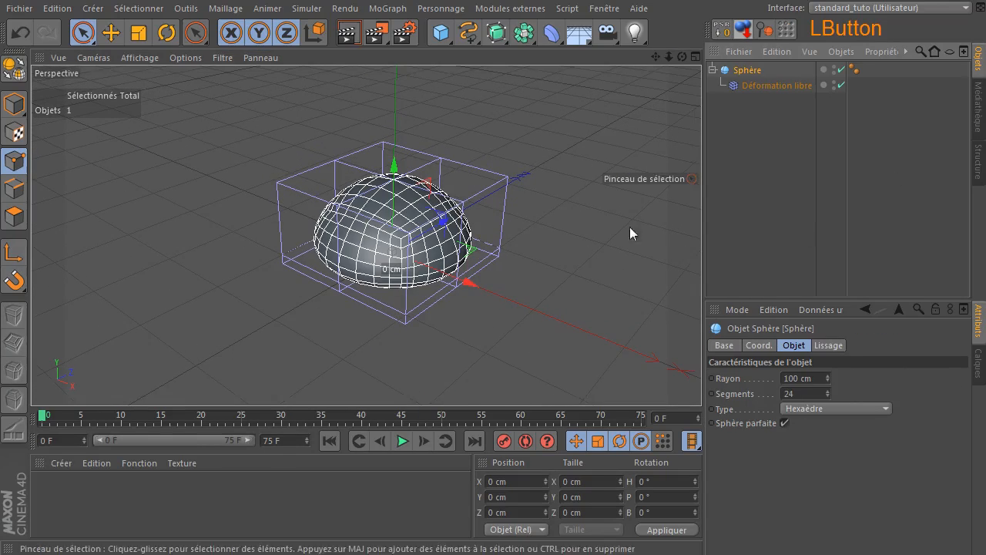
click(747, 29)
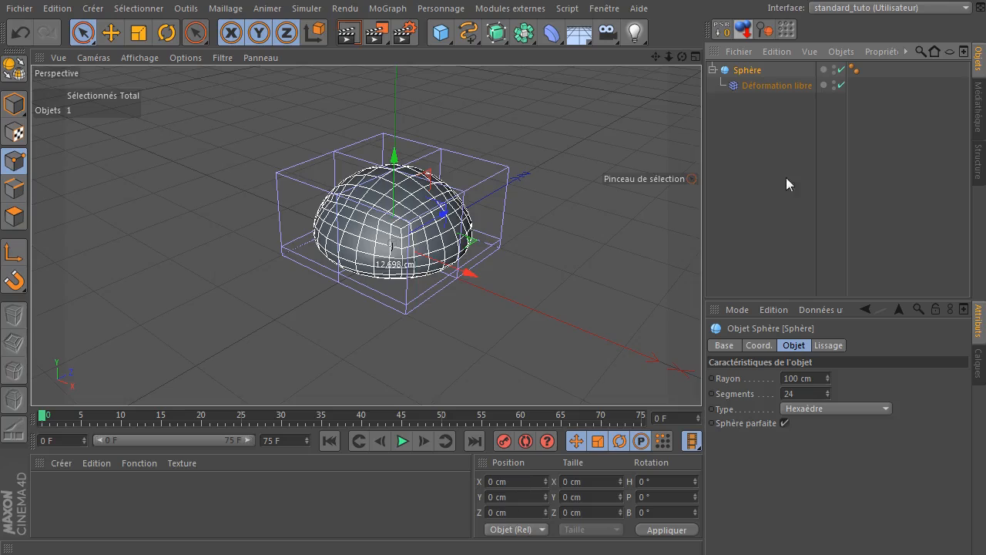
click(14, 103)
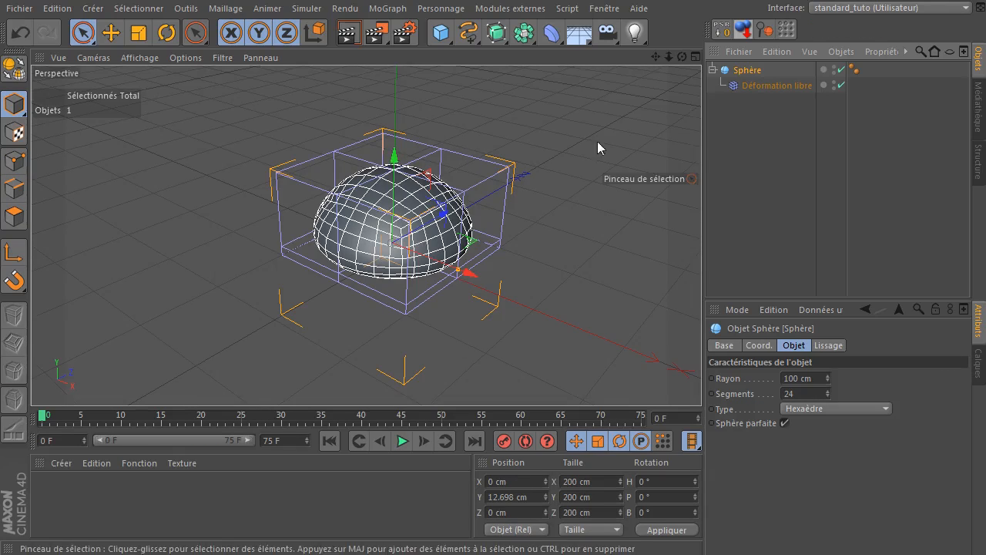
Step: Check in the Avant view how the flattened sphere sits on the ground line, and return to the perspective view
drag(682, 56, 652, 93)
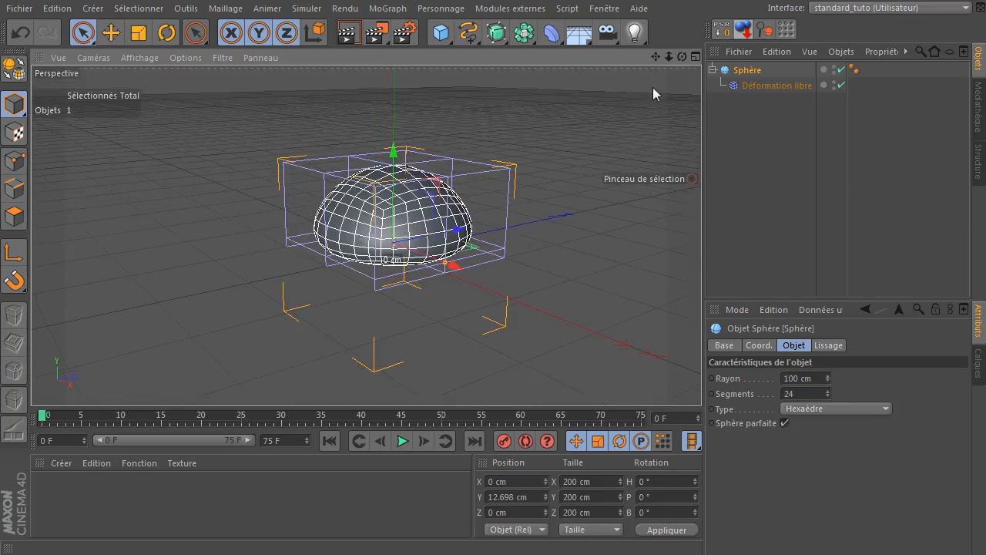
middle_click(576, 260)
middle_click(591, 279)
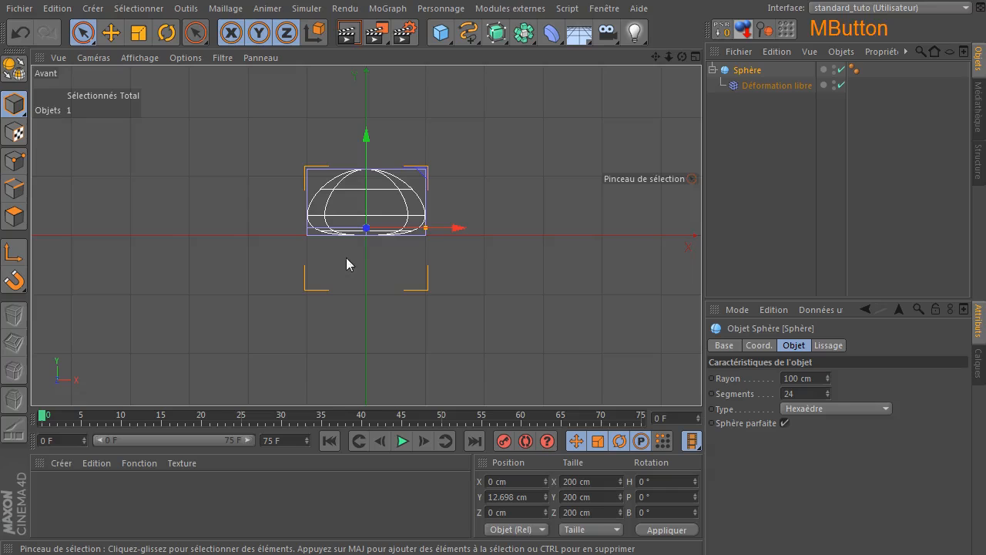
scroll(365, 255, up, 3)
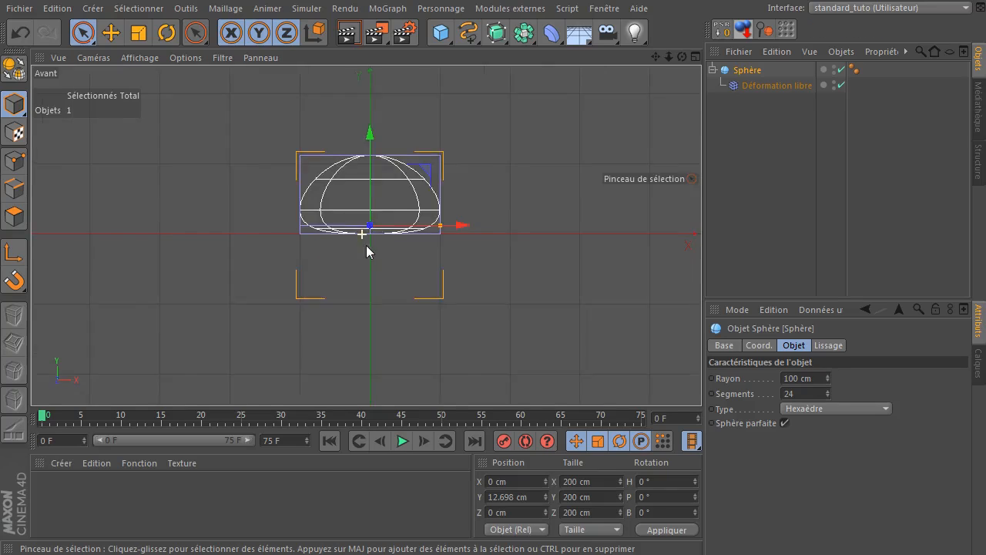
middle_click(591, 313)
middle_click(244, 173)
drag(670, 57, 675, 90)
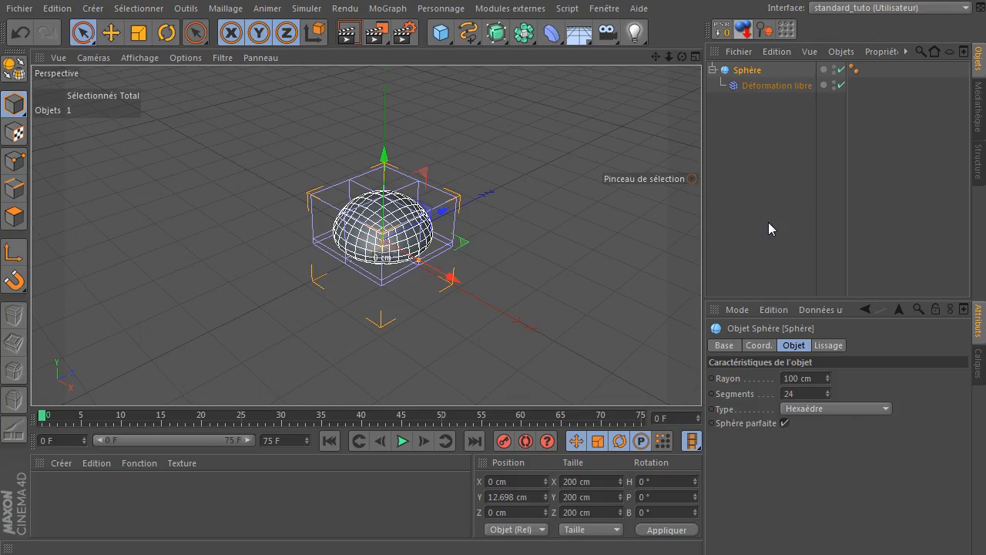
Step: Add a Sol floor object beneath the flattened sphere
click(579, 34)
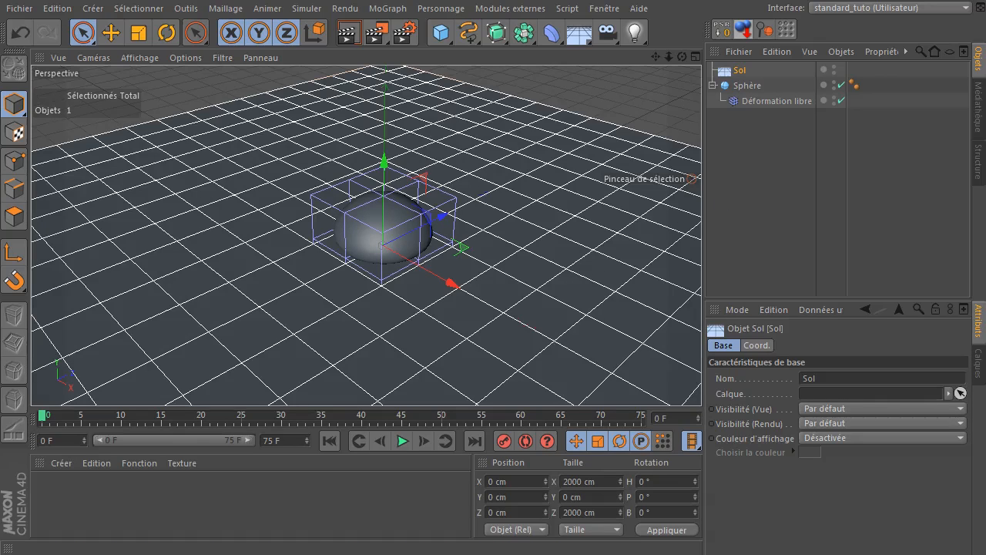
click(740, 70)
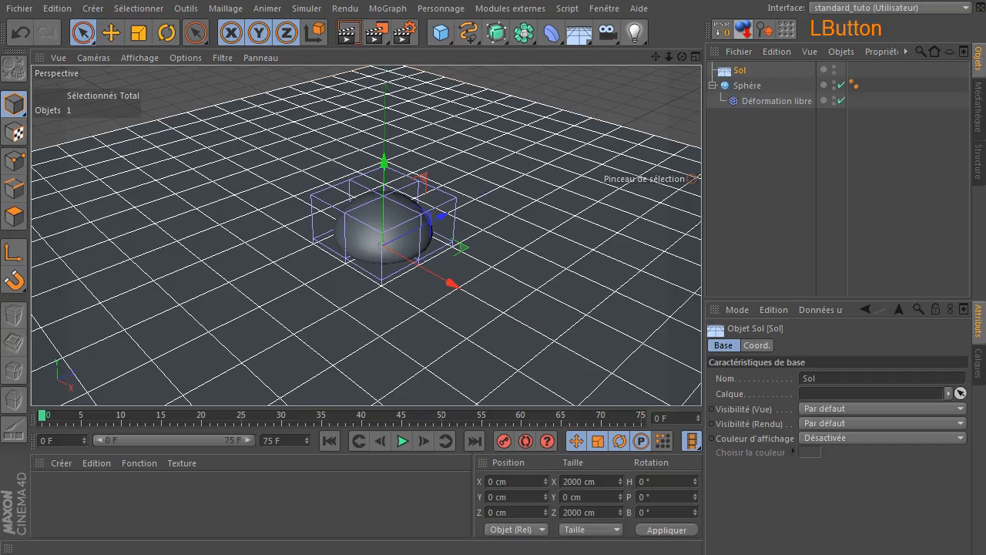
Step: Load the Glass-Thick-Green material into the scene from the Glass folder of the Médiathèque
drag(985, 62, 577, 67)
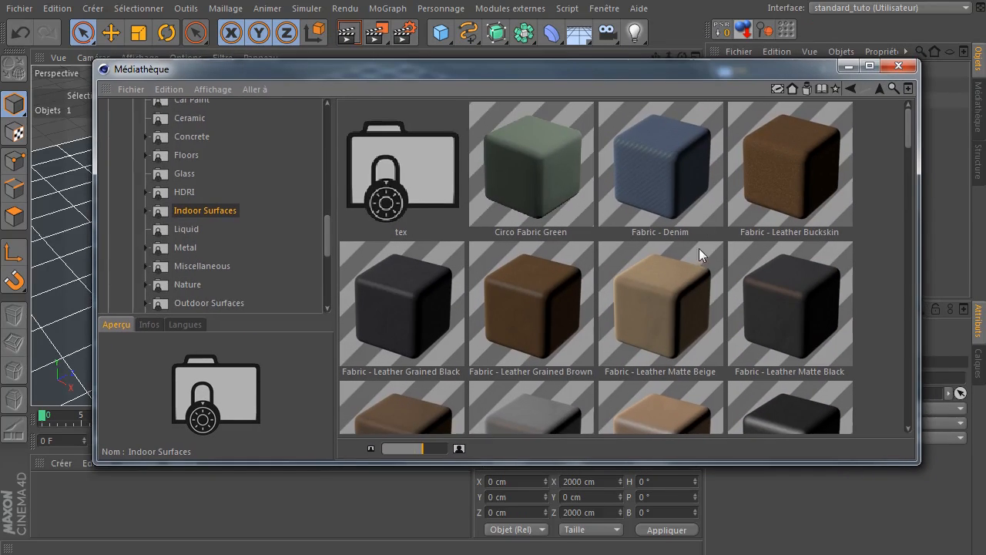
click(181, 174)
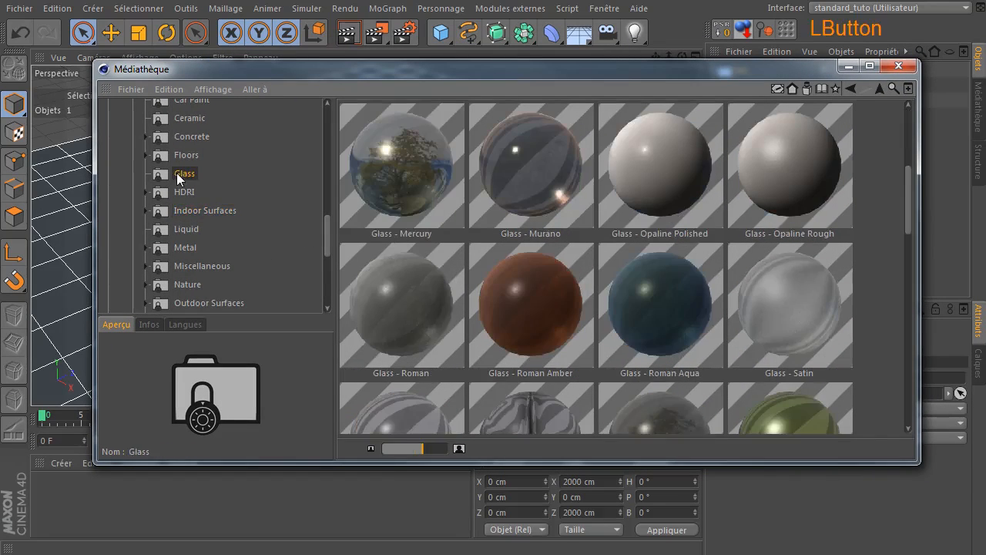
scroll(199, 177, up, 3)
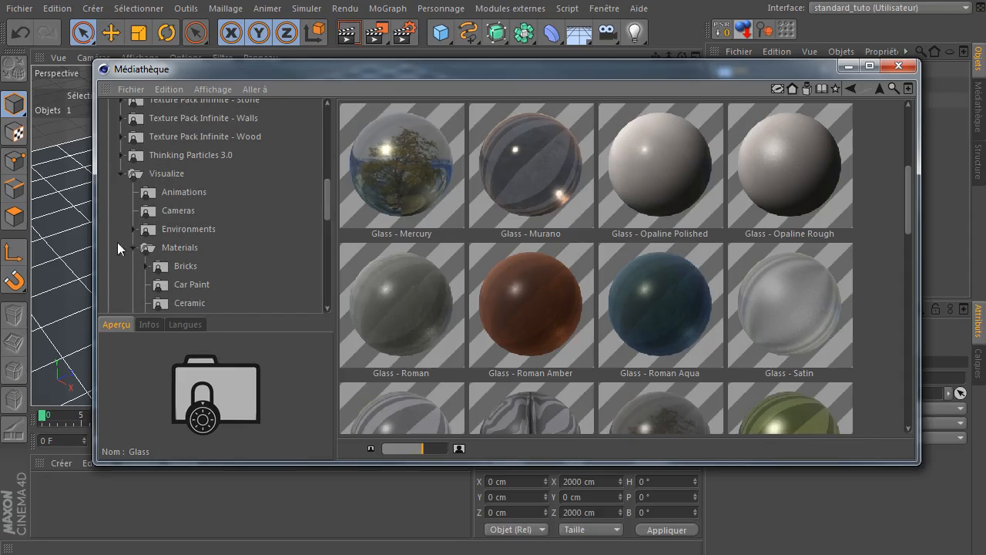
scroll(241, 234, down, 3)
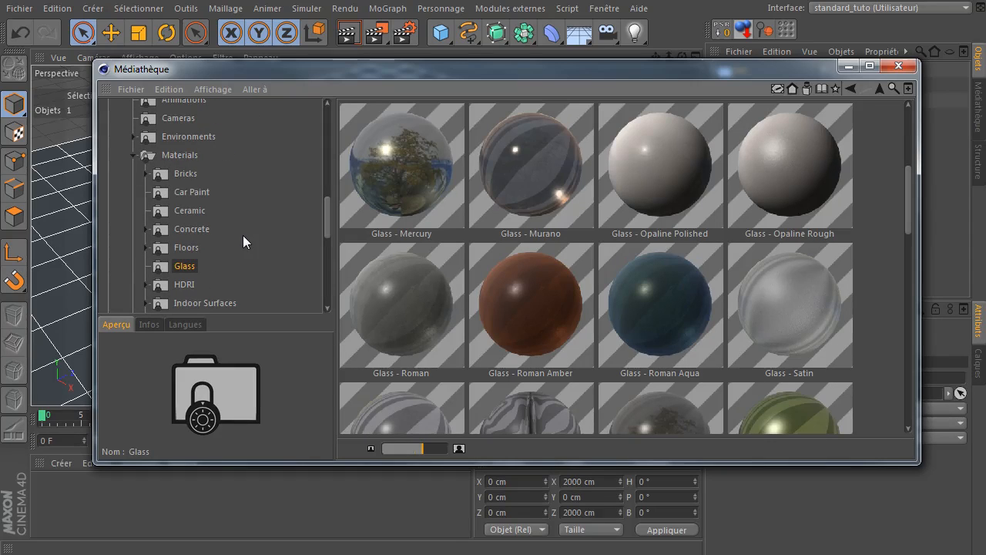
scroll(244, 233, down, 3)
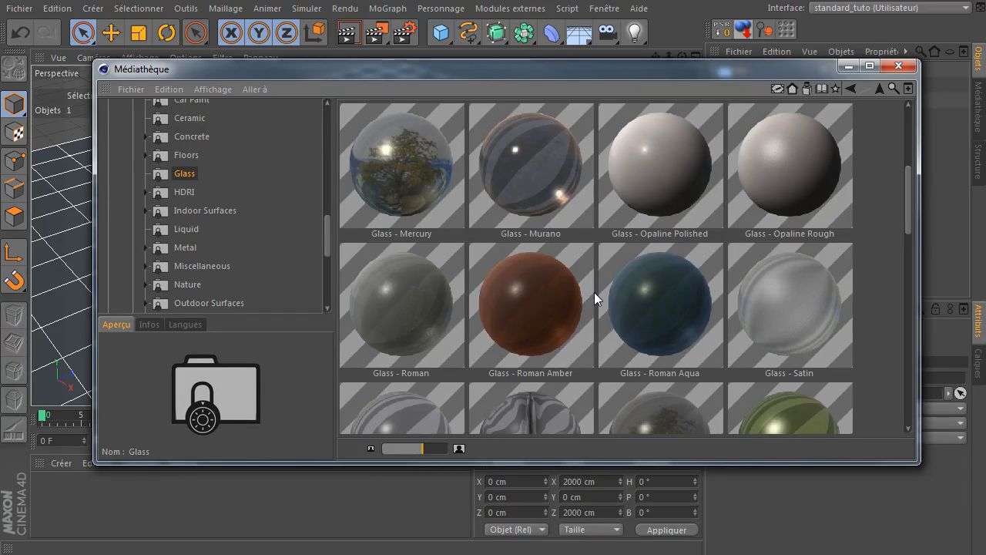
scroll(674, 302, down, 1)
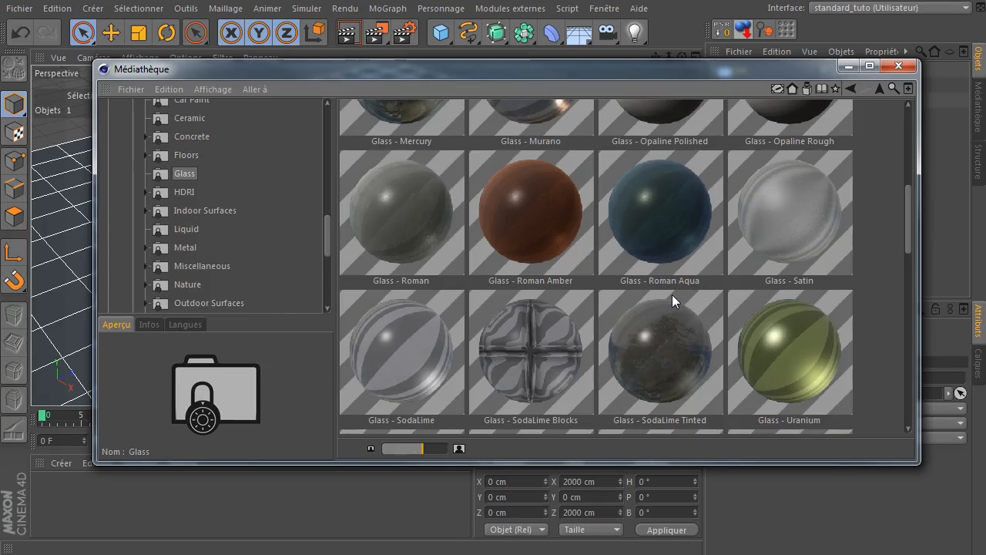
scroll(680, 294, down, 1)
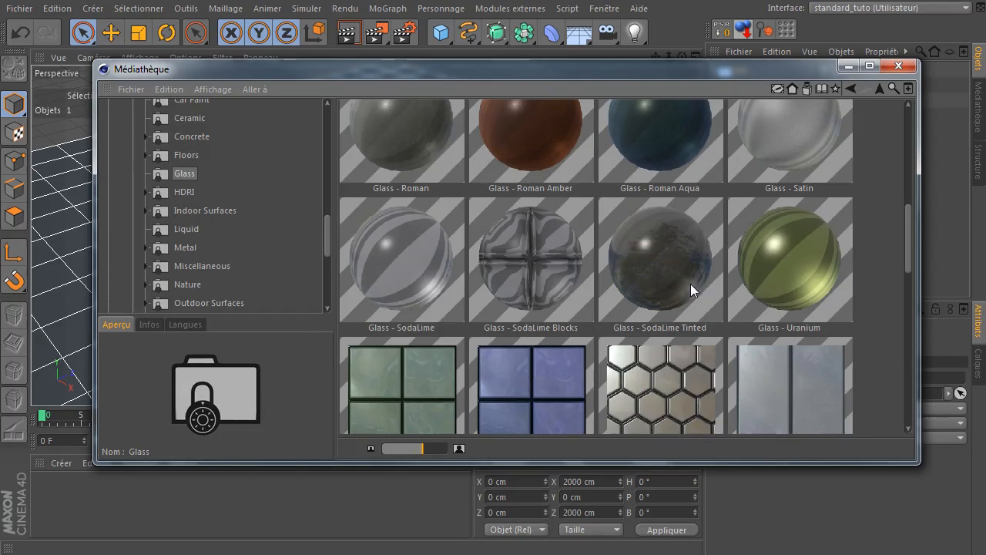
scroll(691, 285, down, 1)
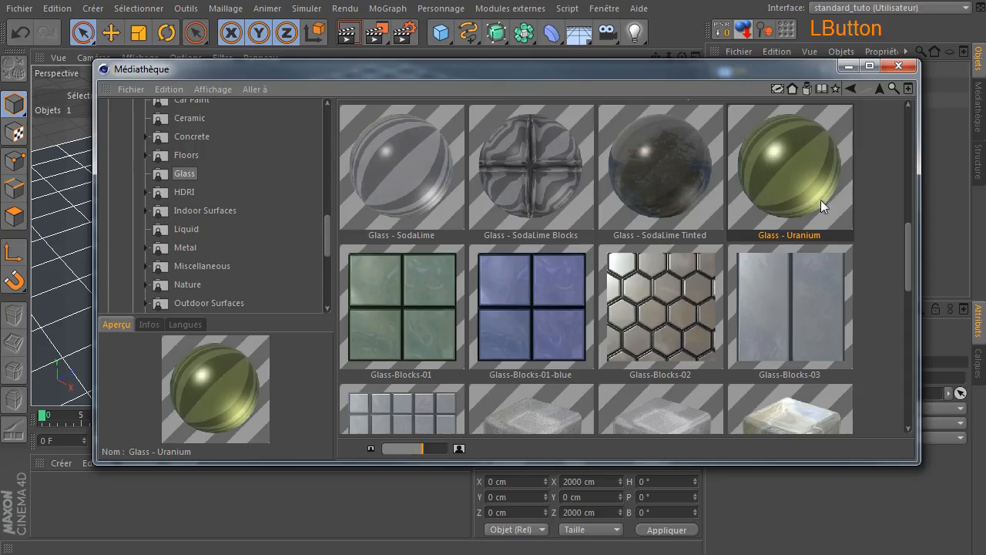
scroll(657, 230, down, 5)
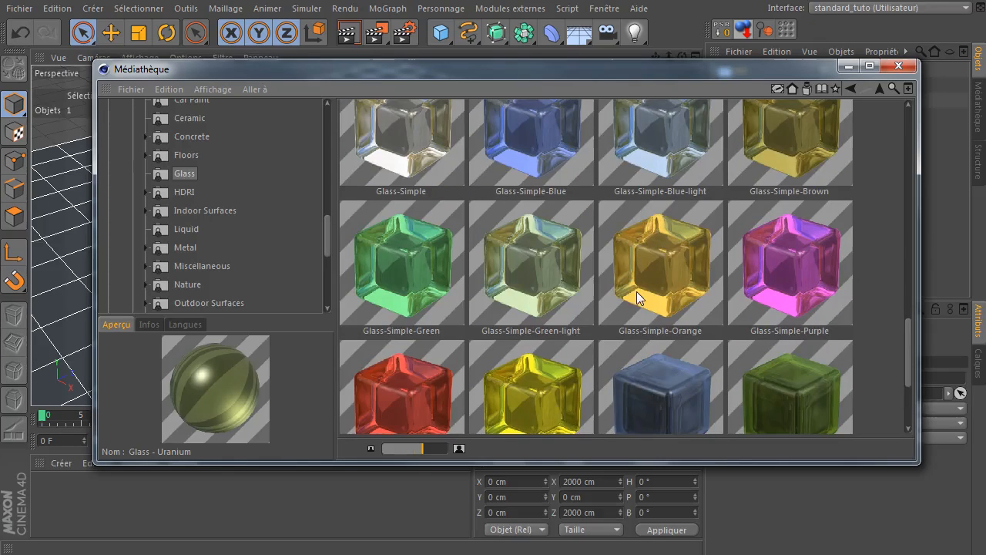
scroll(636, 292, down, 2)
click(812, 250)
double_click(810, 237)
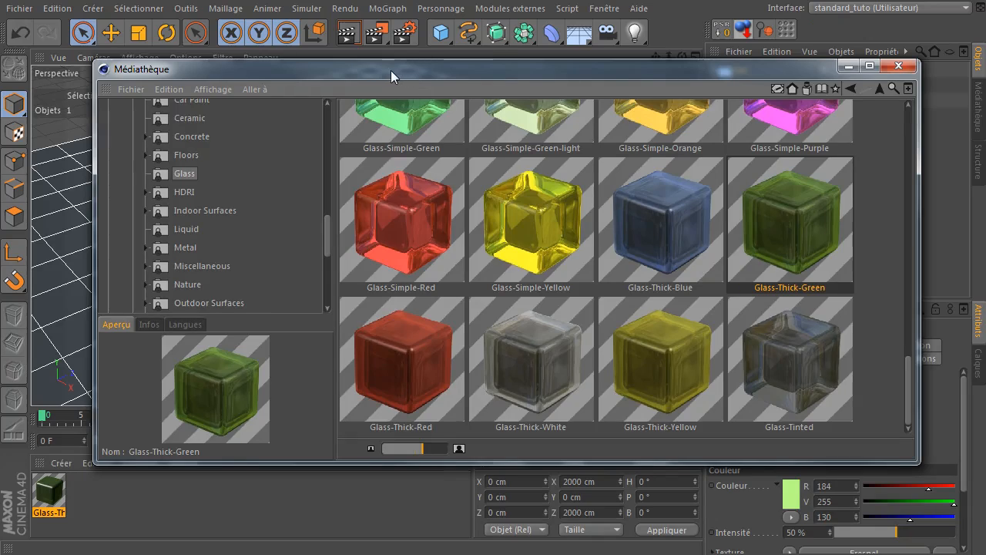
Step: Move the Médiathèque out of the way, apply Glass-Thick-Green to the Sphère, and clear the object and material selections
drag(391, 71, 985, 131)
click(46, 492)
drag(46, 493, 763, 86)
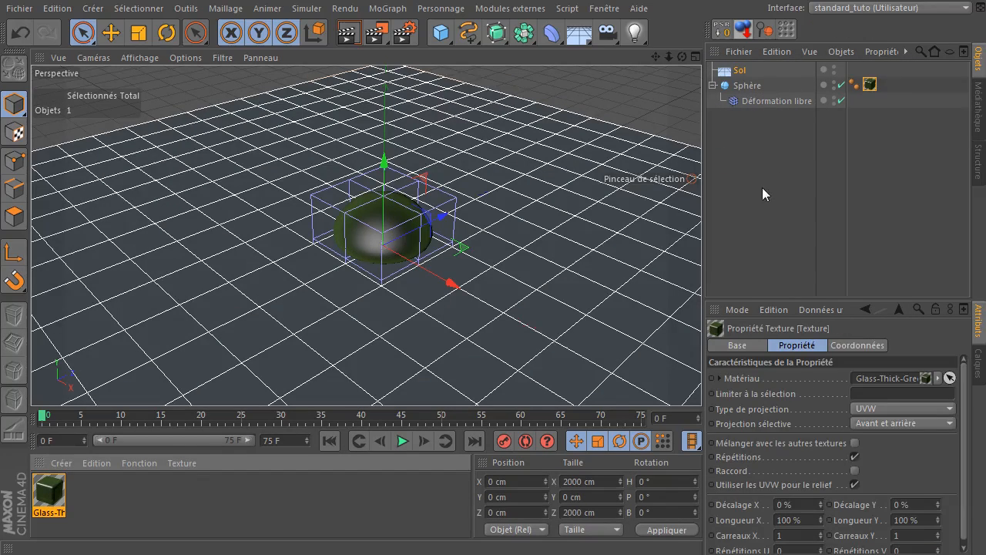
click(763, 188)
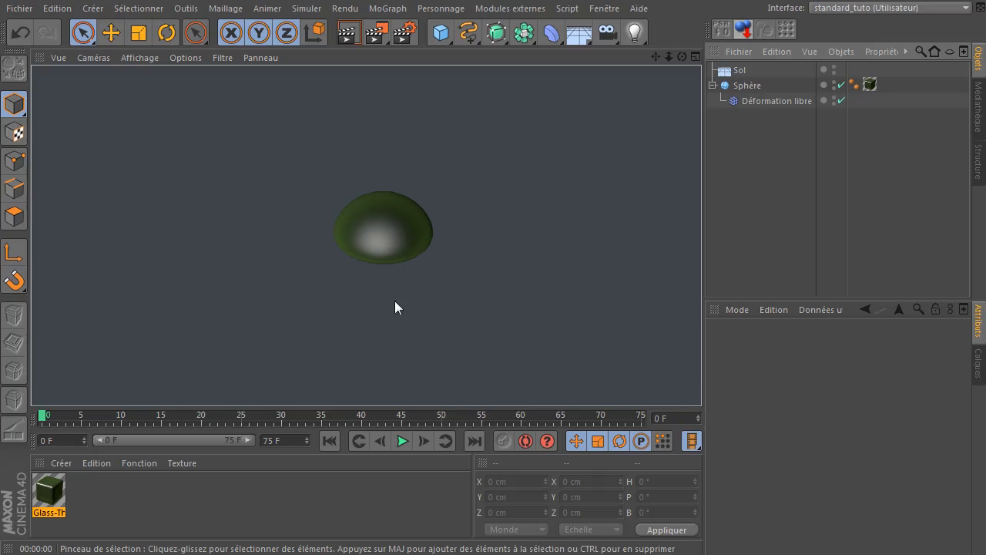
click(309, 330)
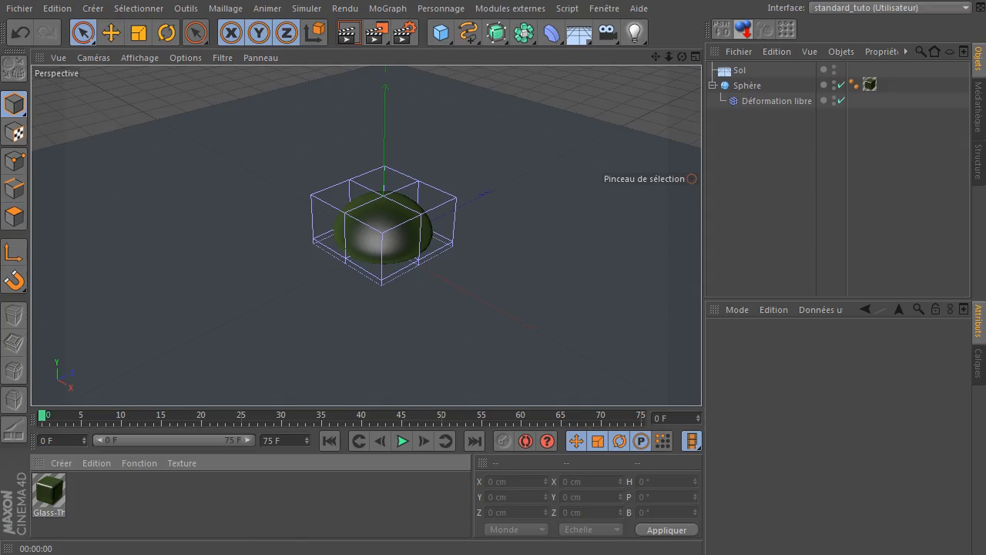
click(251, 501)
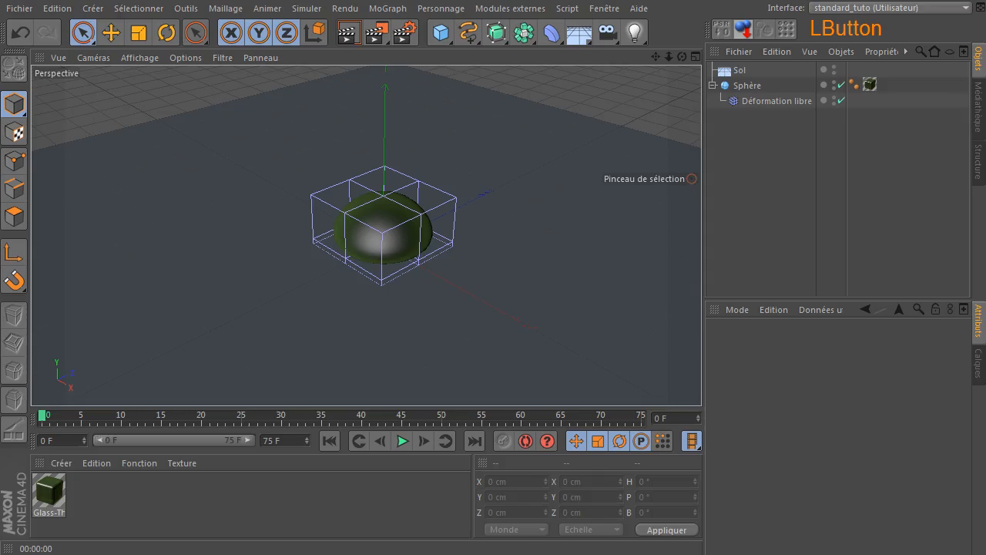
Step: Look over the stone images in the pierre folder of the Textures library, and move its window out of the way
drag(985, 57, 703, 79)
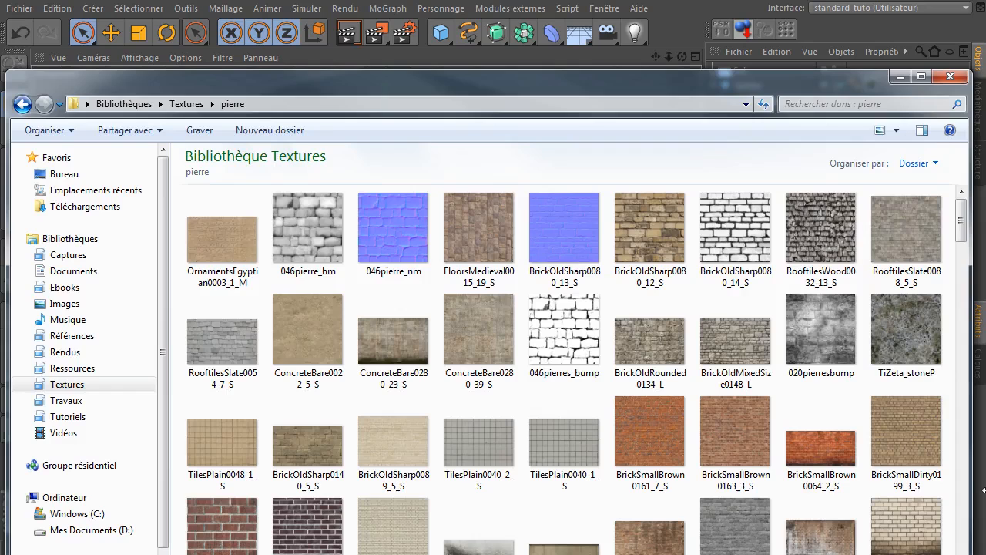
drag(917, 554, 900, 540)
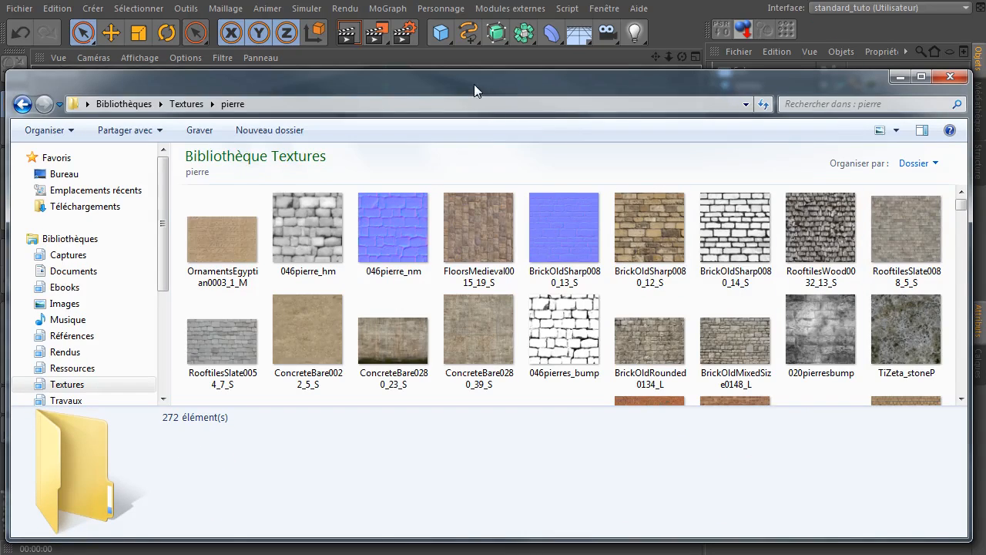
drag(476, 84, 985, 84)
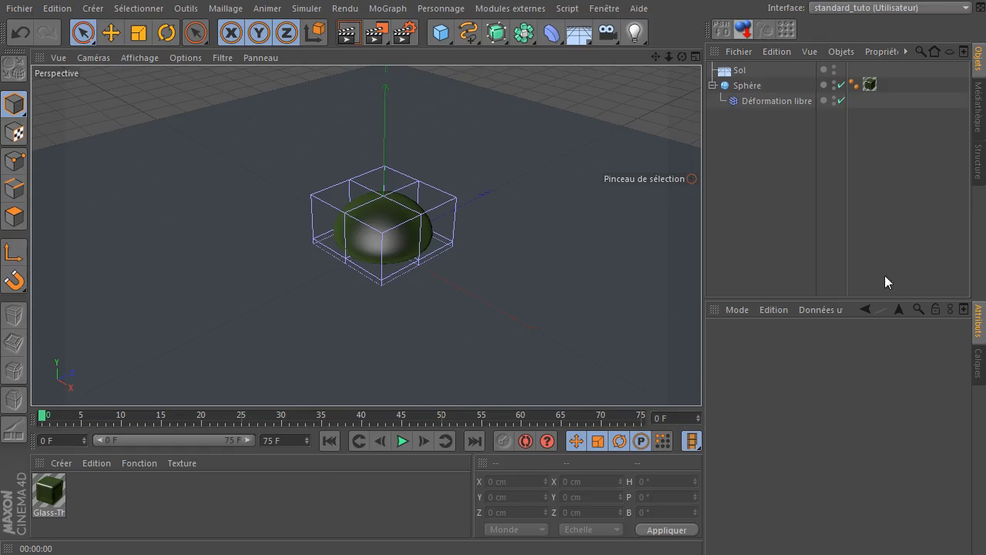
Step: Create a new material and turn off its Spécularité channel
double_click(218, 497)
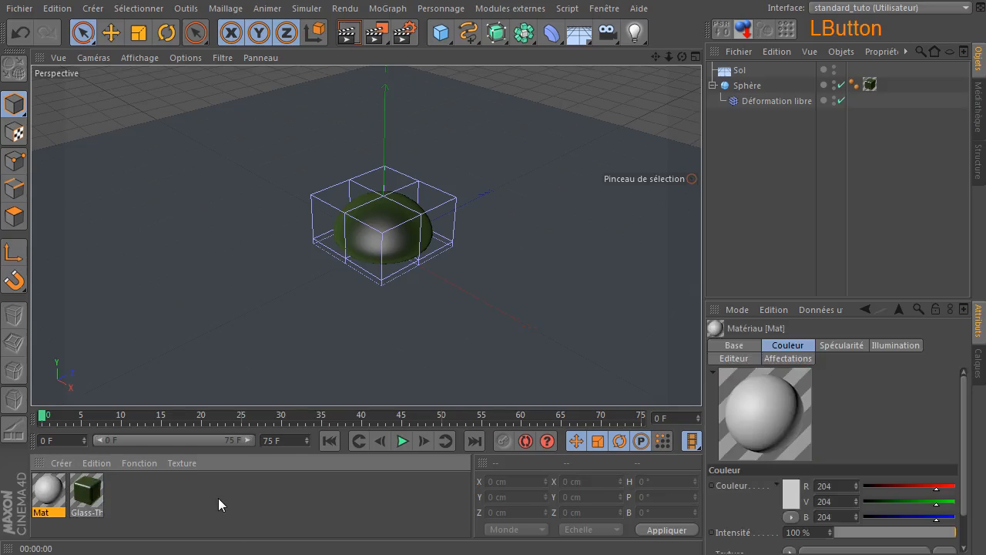
double_click(48, 491)
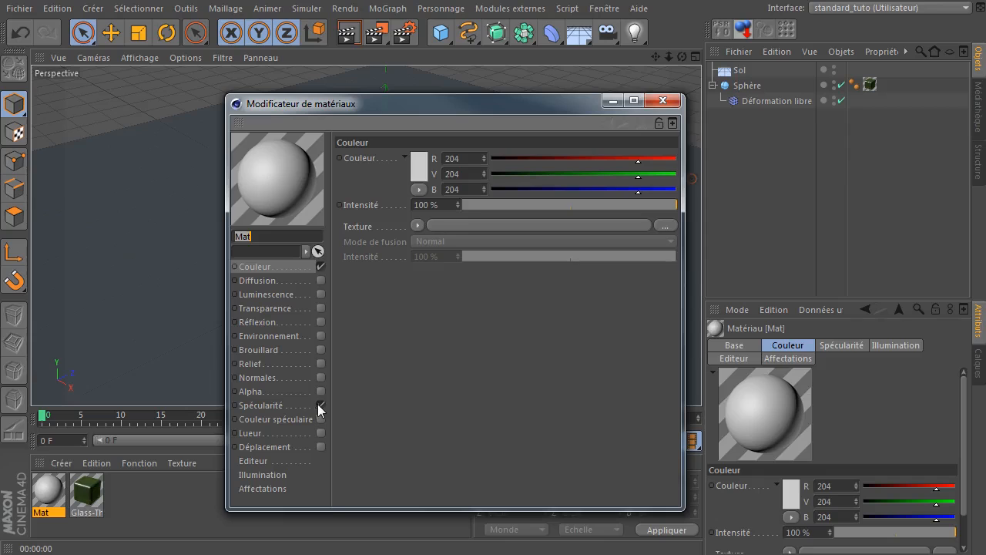
click(319, 405)
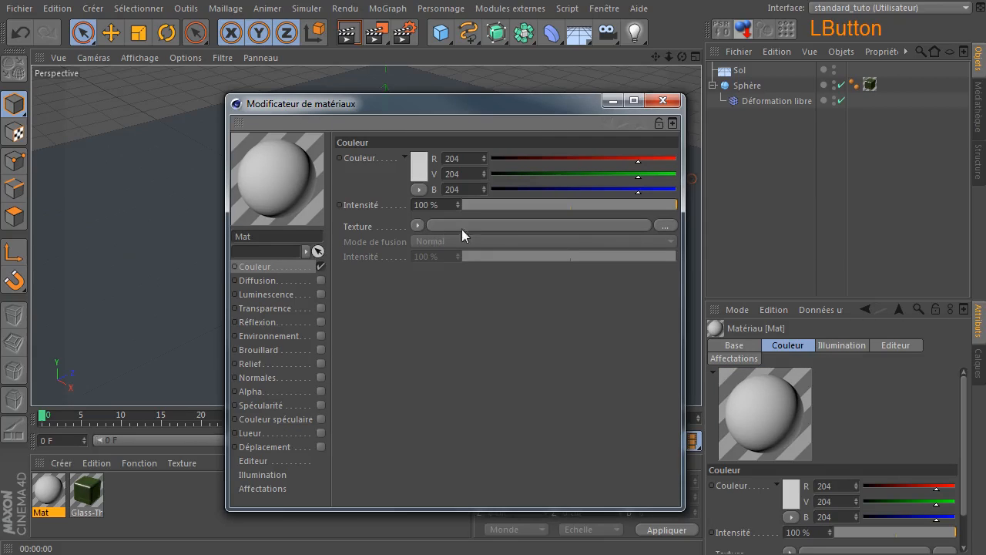
click(48, 492)
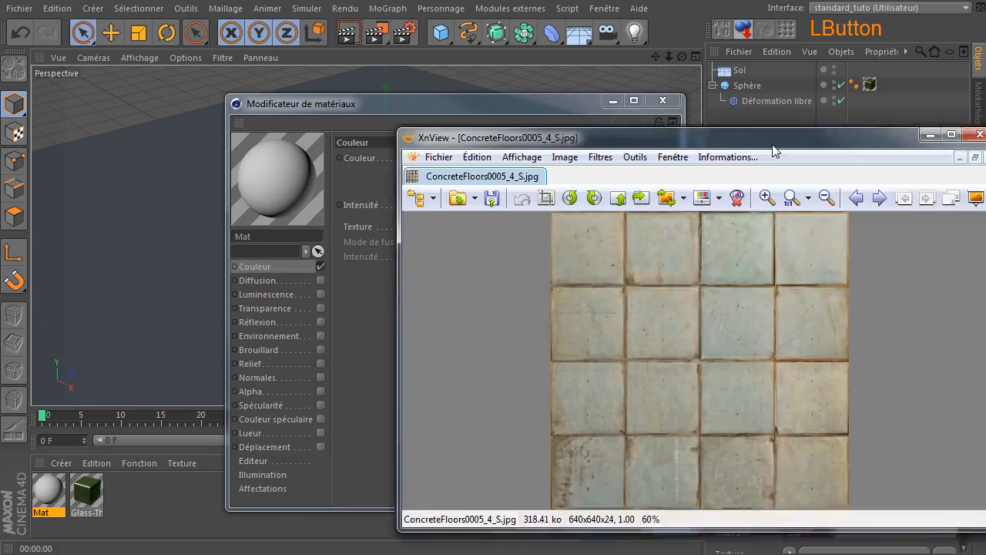
Step: Preview the candidate stone images ConcreteFloors0005_4_S.jpg, BrickMessy0067_1_M.jpg, 046pierres.jpg and 020pierres.jpg in XnView, enlarging its window
drag(771, 150, 574, 102)
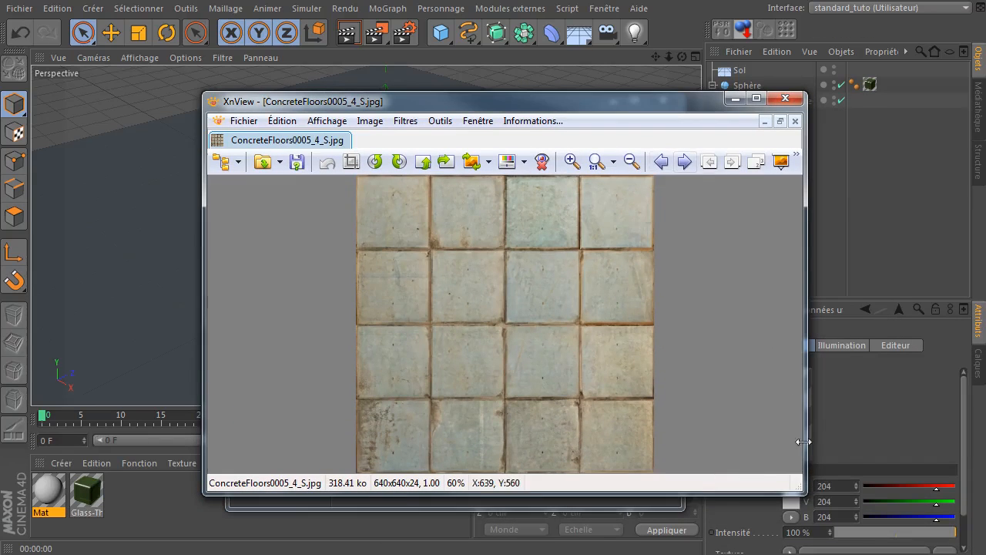
drag(804, 492, 946, 554)
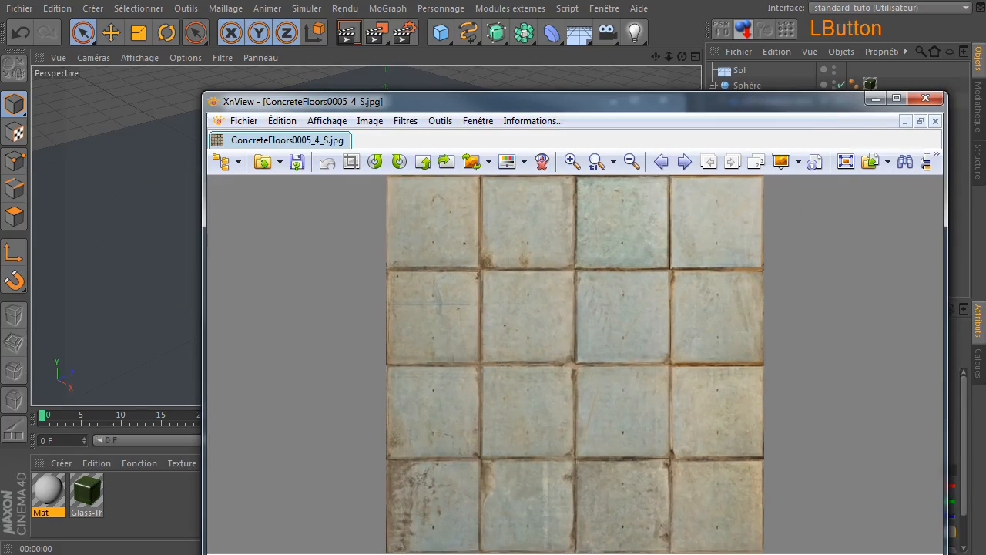
click(926, 97)
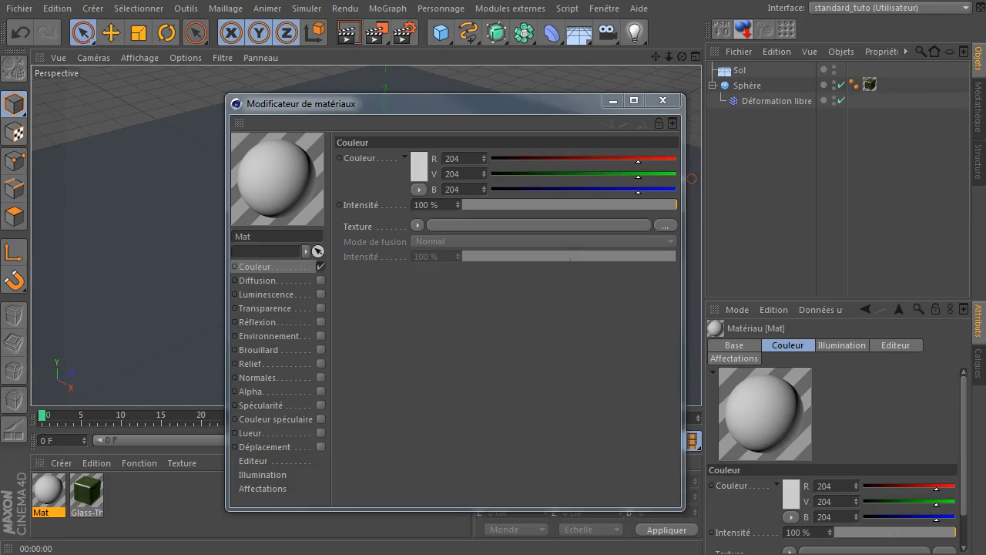
click(665, 226)
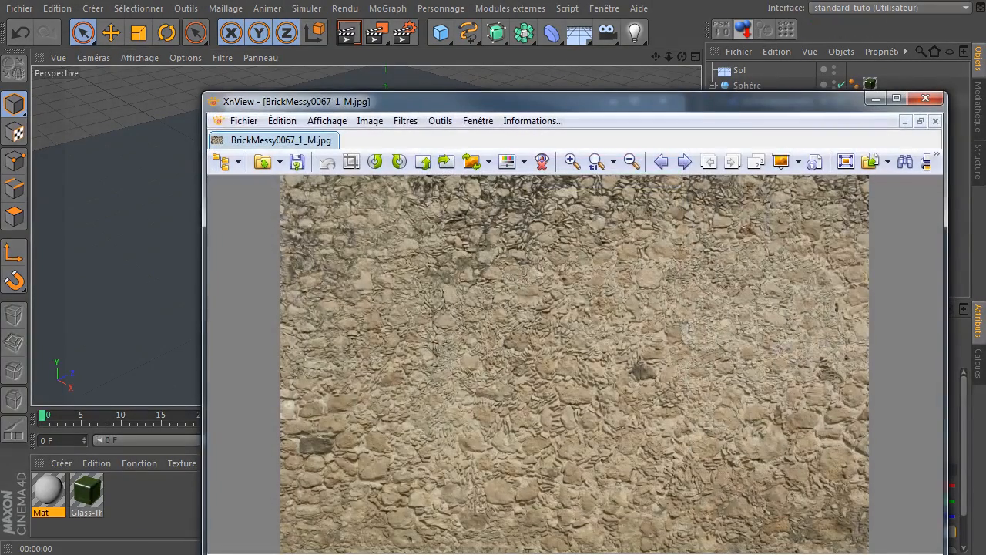
click(929, 99)
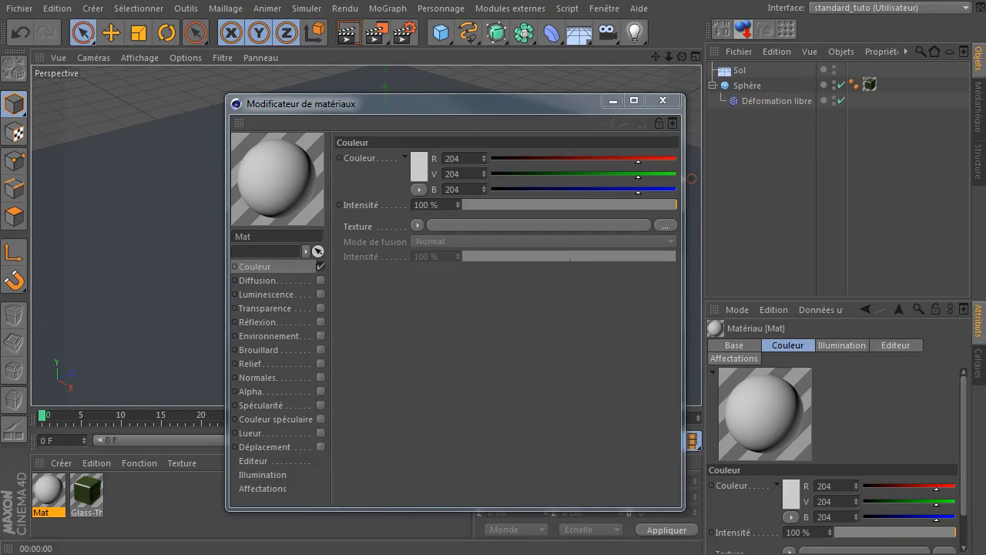
click(666, 226)
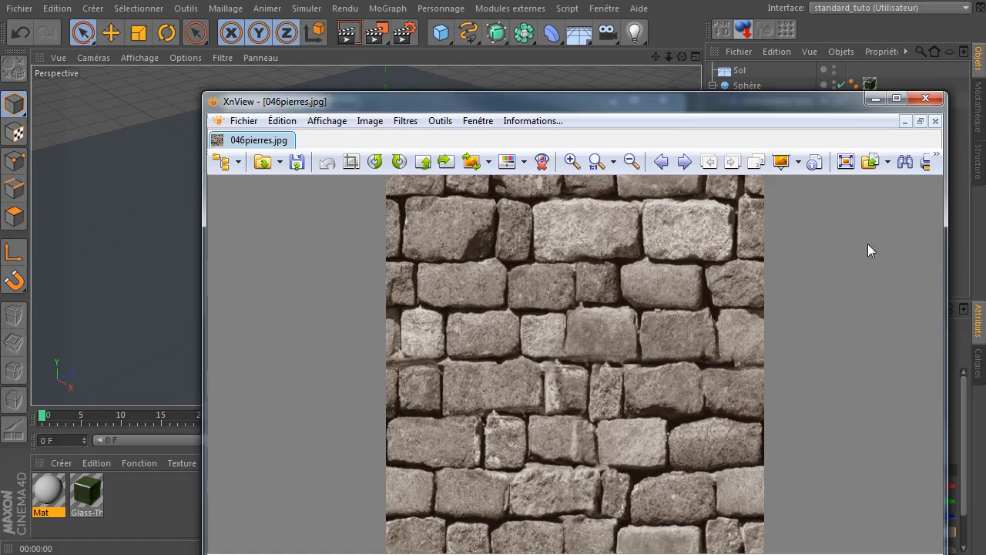
click(926, 99)
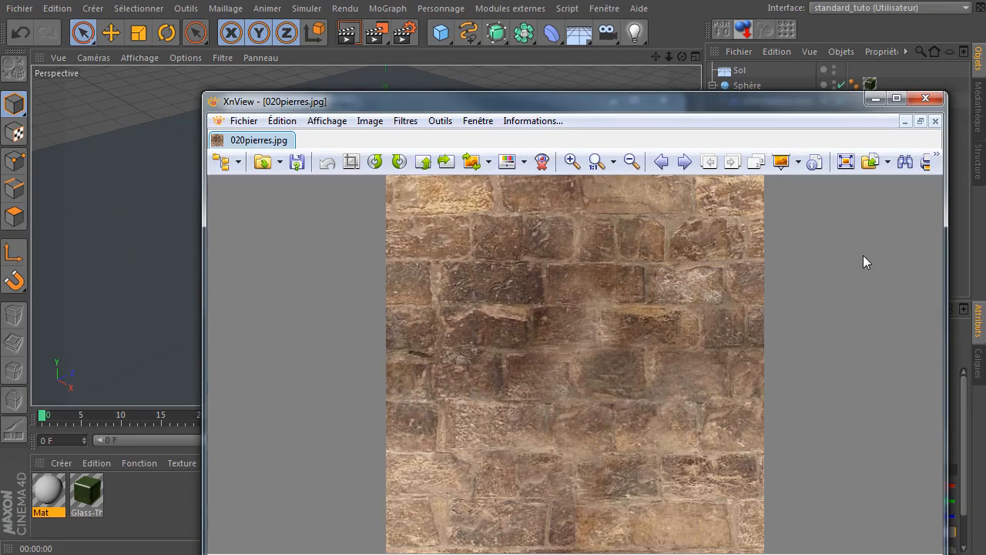
click(927, 99)
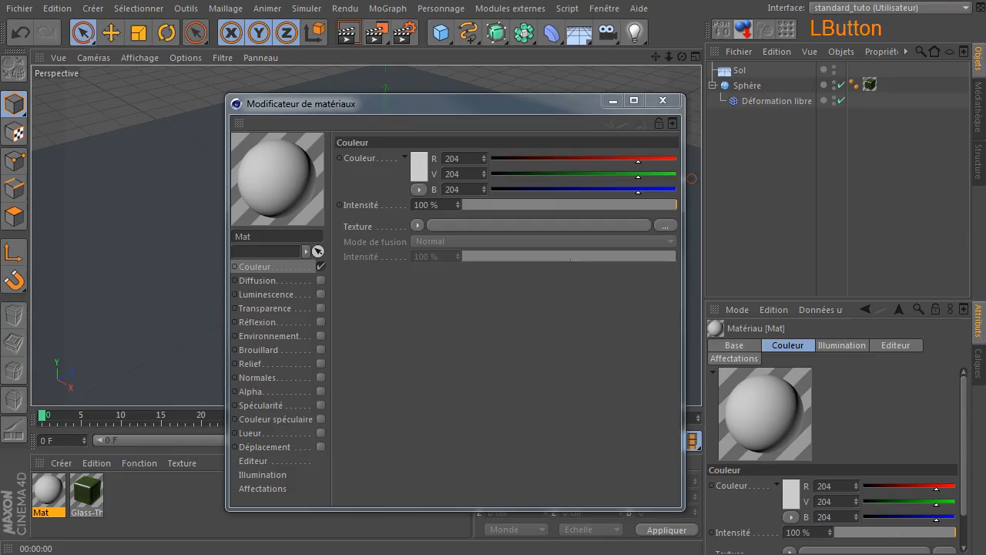
Step: Load 020pierres.jpg as the new material's Couleur texture without copying it to the project, and apply the material to the Sol
drag(526, 226, 526, 227)
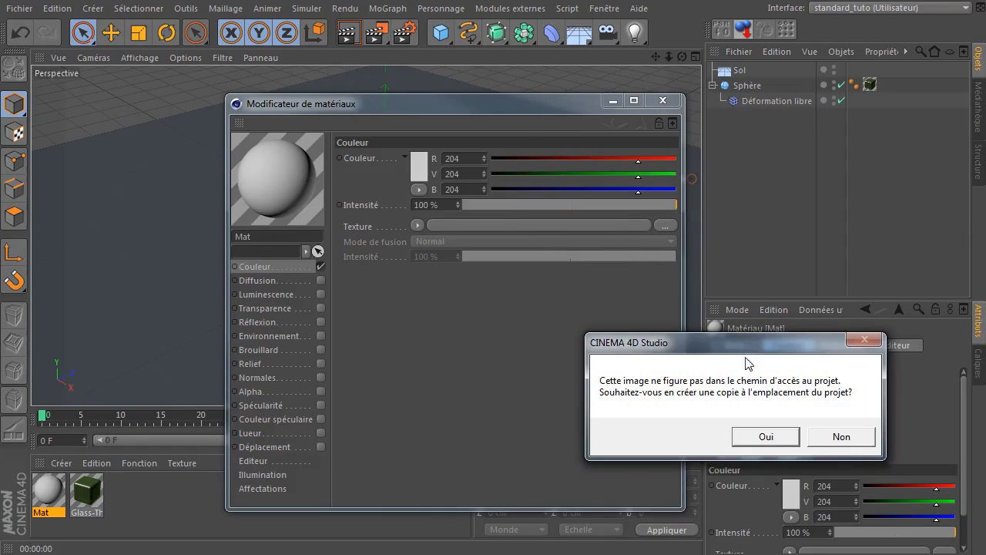
click(844, 436)
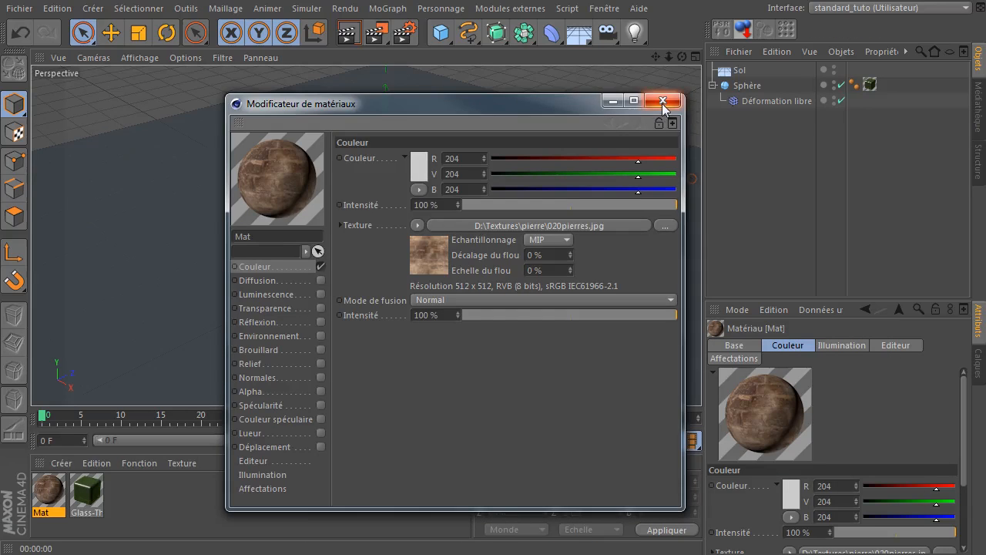
click(663, 100)
drag(42, 514, 733, 74)
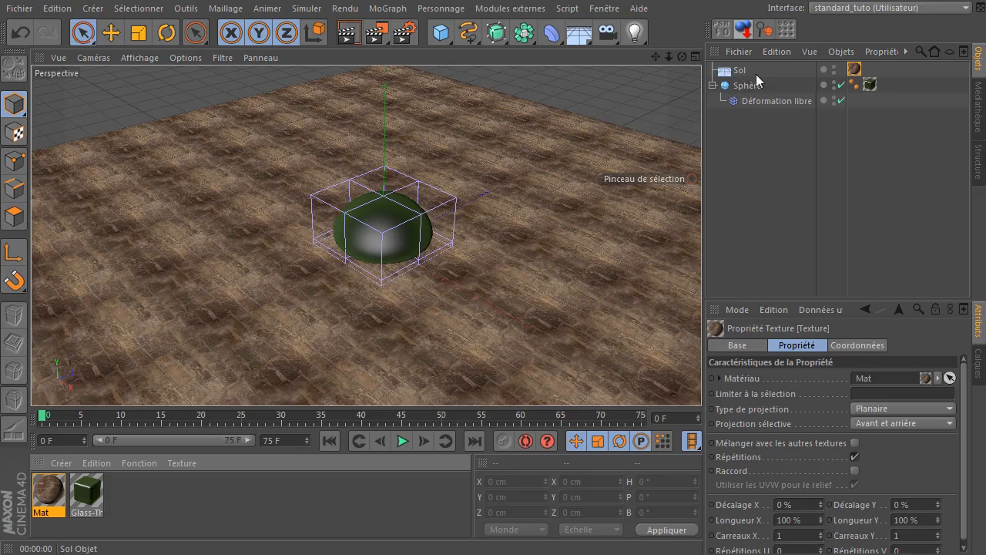
click(852, 71)
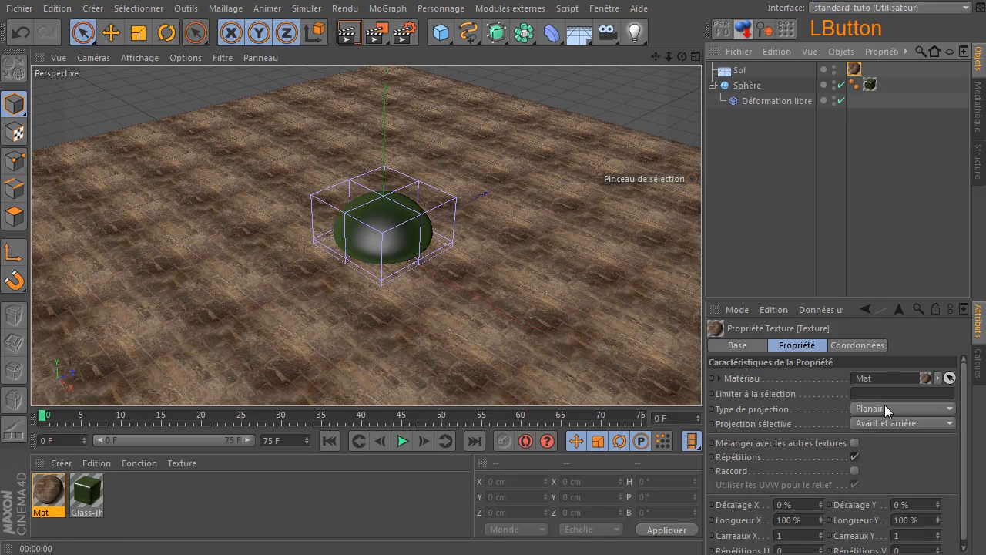
Step: Enlarge the stone texture on the Sol by scaling it in texture axis mode, and render the view to check it
click(724, 73)
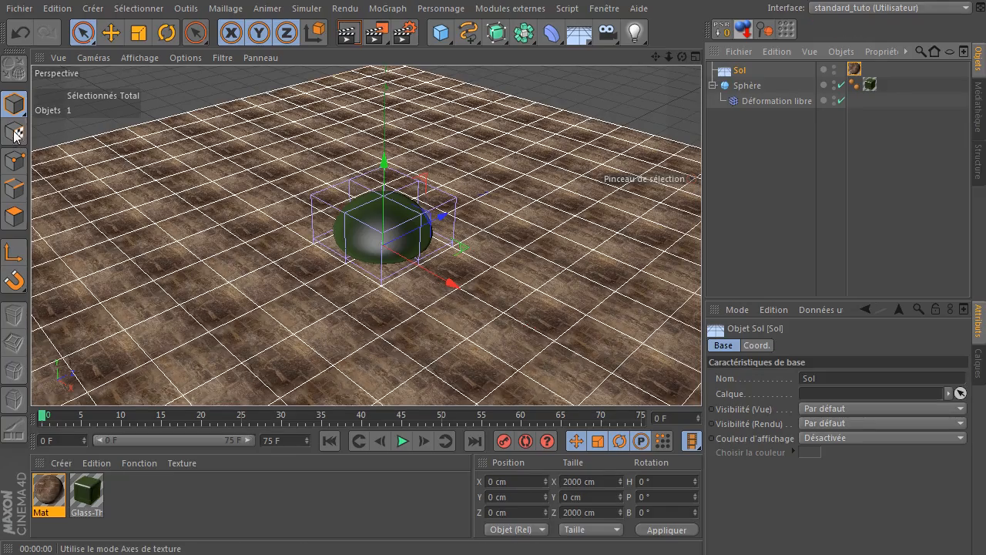
click(16, 133)
click(139, 35)
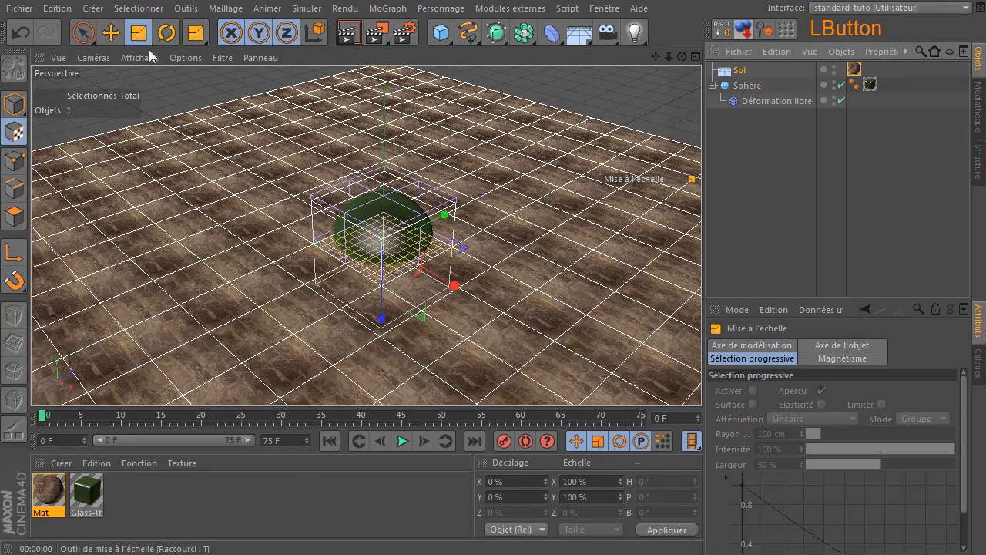
mouse_move(513, 217)
mouse_down()
mouse_move(666, 217)
mouse_move(501, 222)
mouse_up()
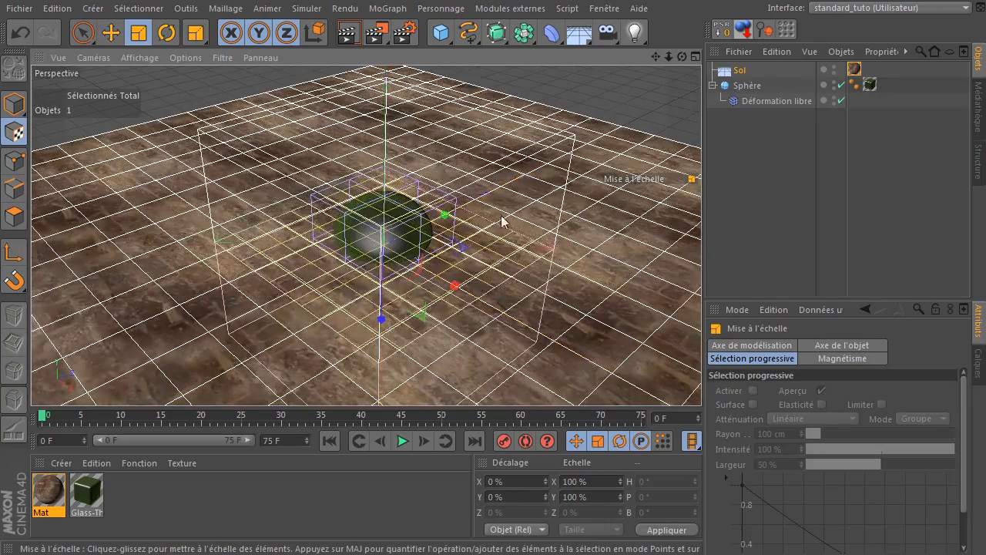
click(348, 33)
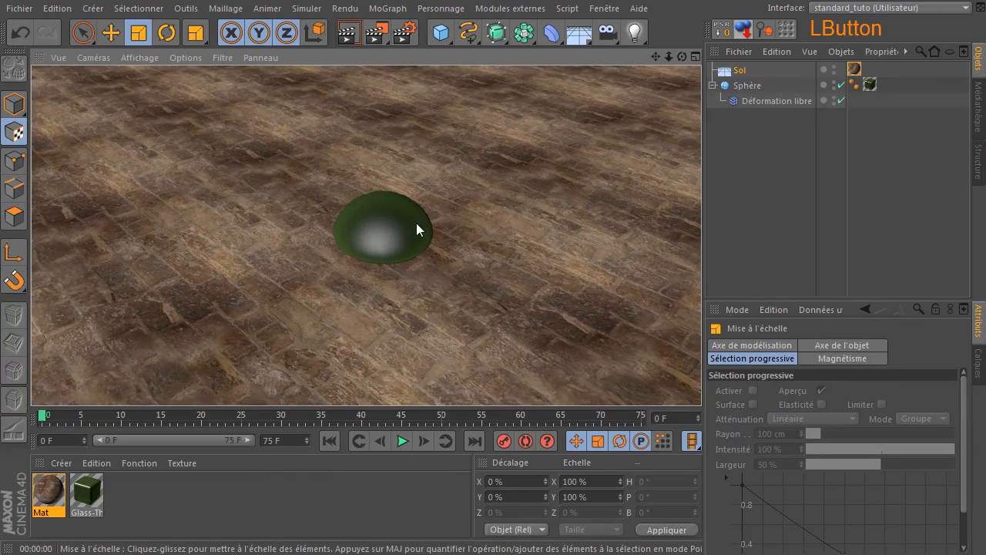
click(741, 179)
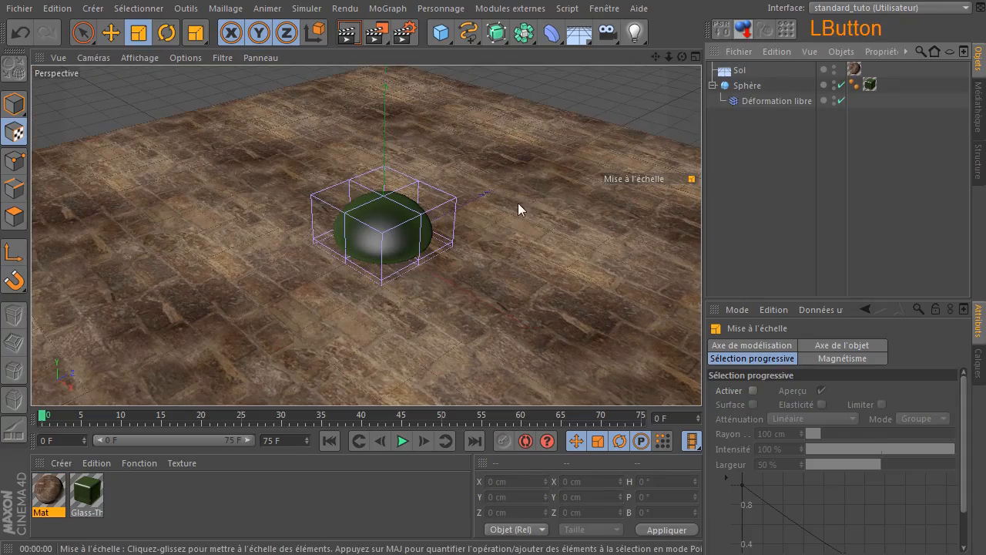
Step: Scale the Sol's stone texture up further, test it with another view render, and clear the object selection
click(743, 72)
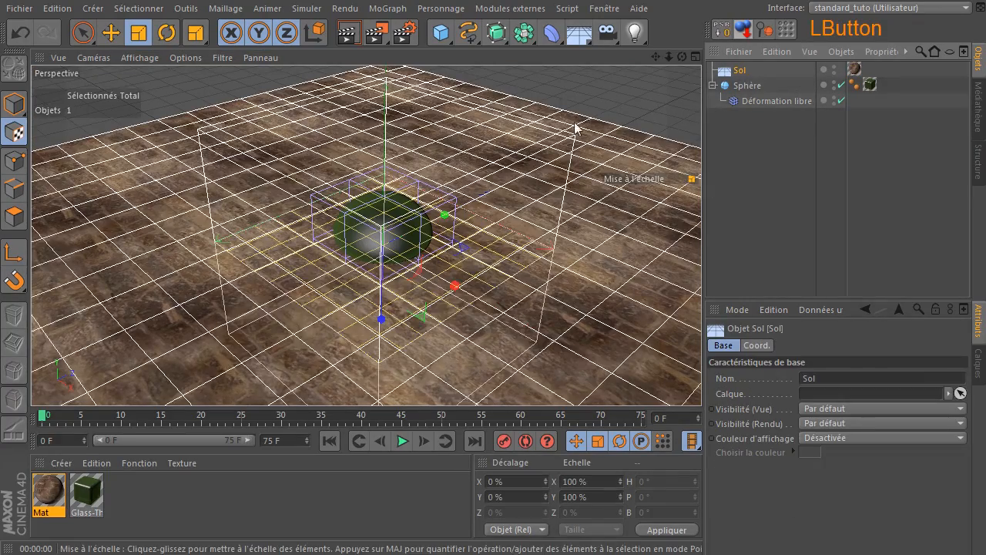
drag(542, 154, 617, 153)
click(353, 29)
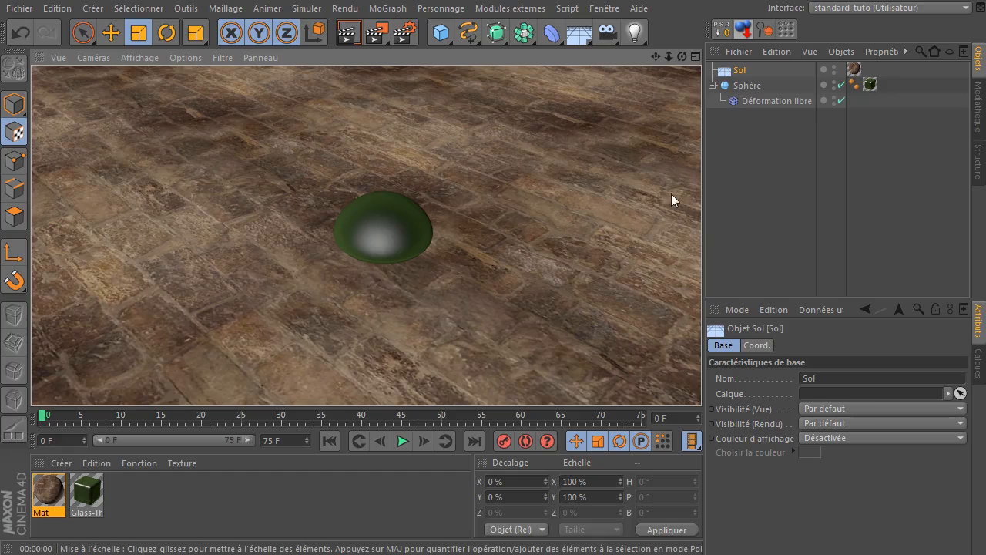
click(736, 200)
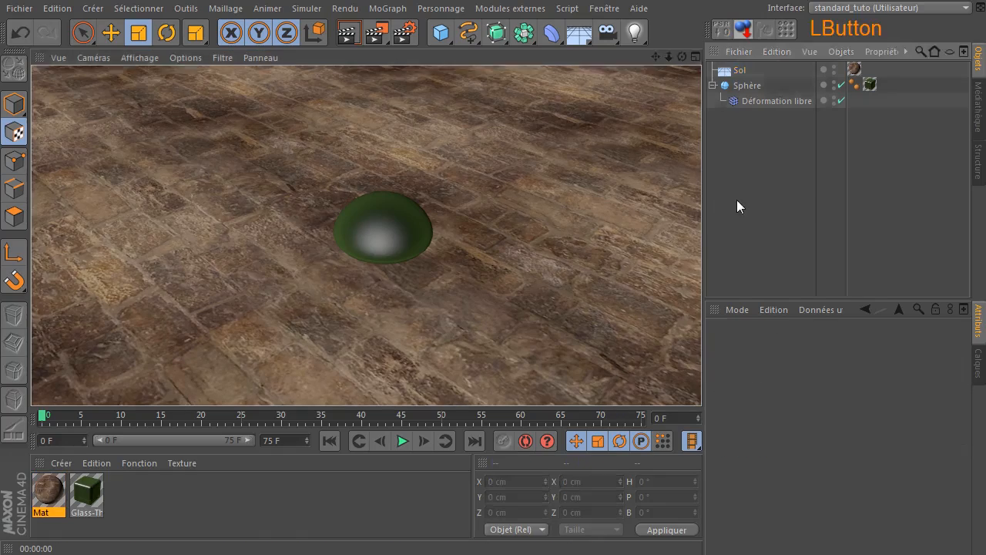
Step: Add a Ciel object to the scene in model mode and widen the Objets manager
click(15, 104)
drag(576, 33, 670, 72)
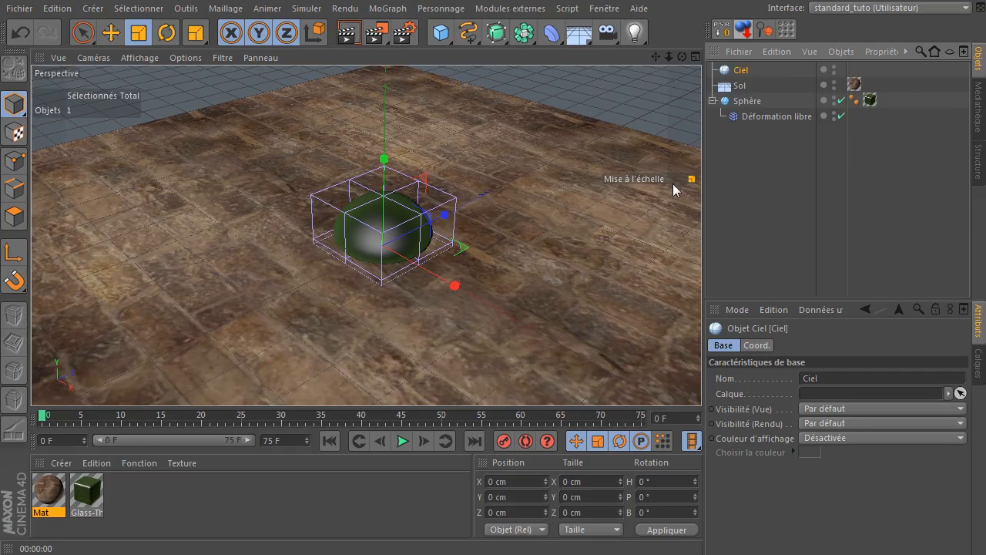
right_click(730, 70)
mouse_move(762, 79)
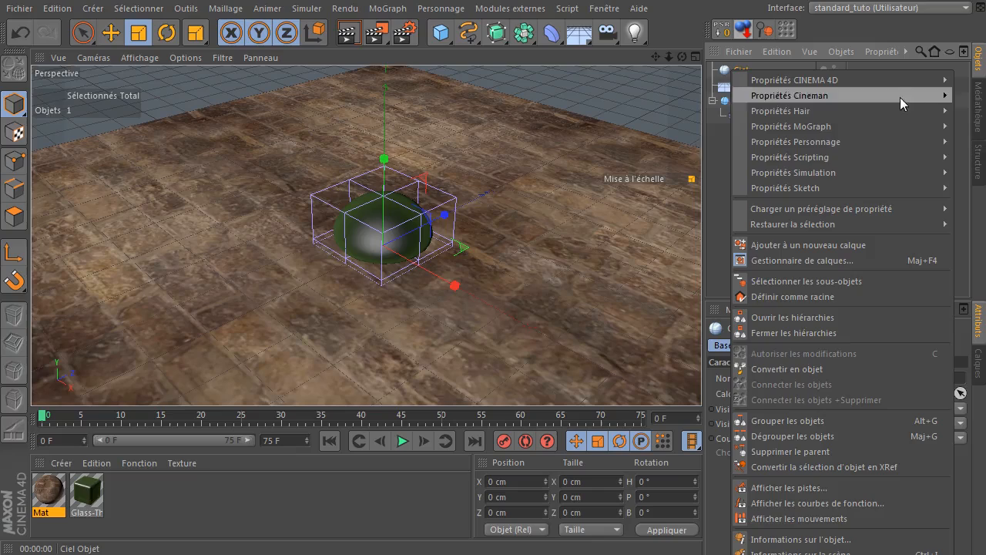
click(682, 164)
drag(700, 160, 651, 168)
Step: Give the Ciel a Rendu tag with Visibilité (caméra) turned off, and render the view to check it
right_click(683, 75)
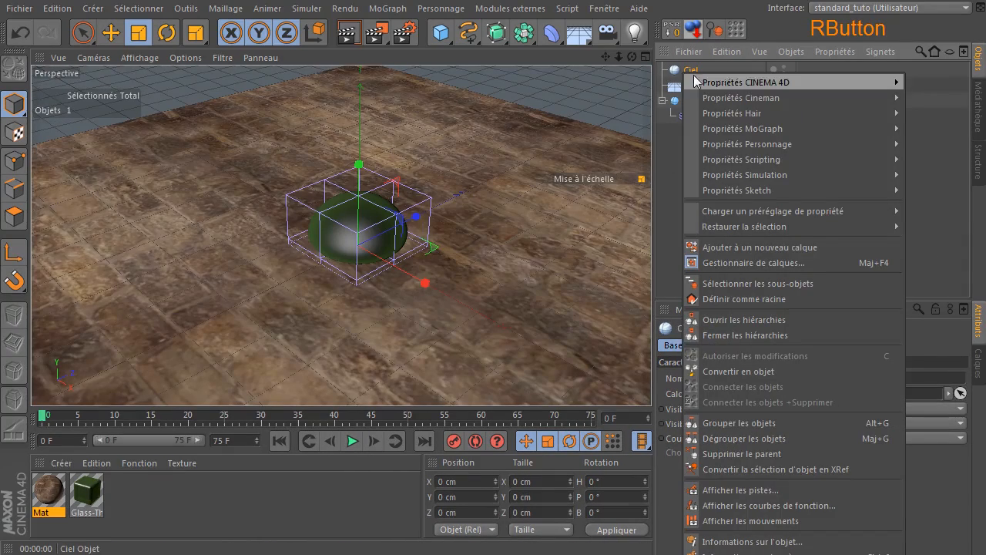
mouse_move(732, 81)
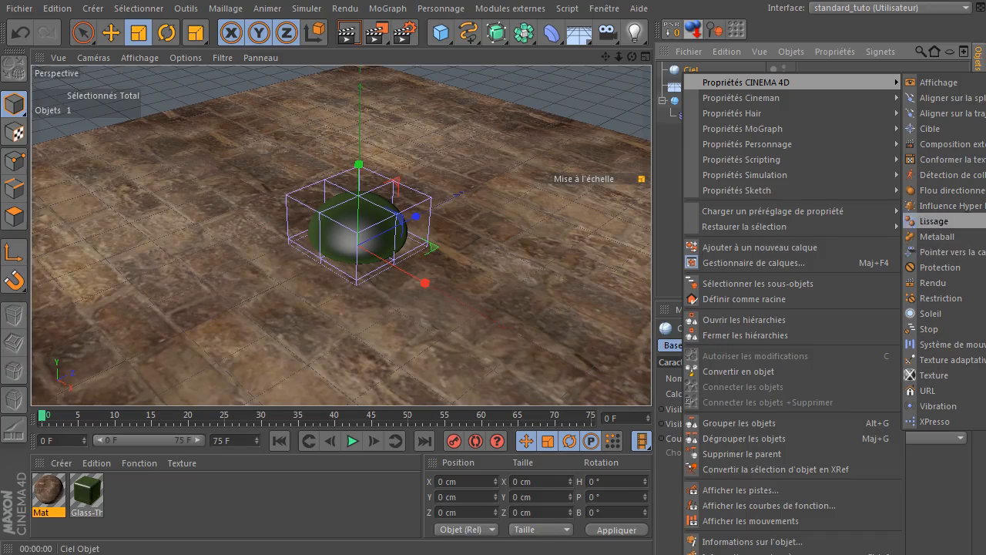
click(939, 283)
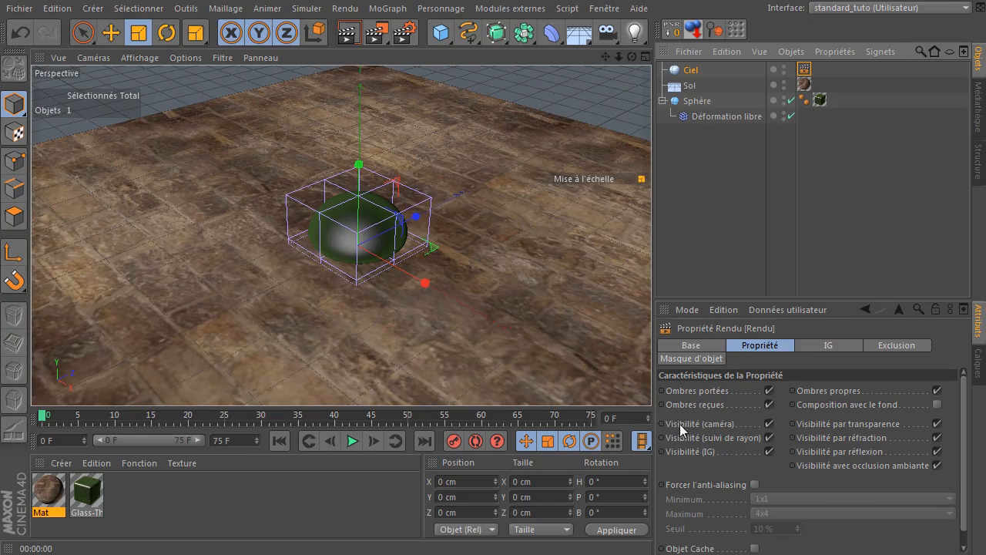
click(769, 423)
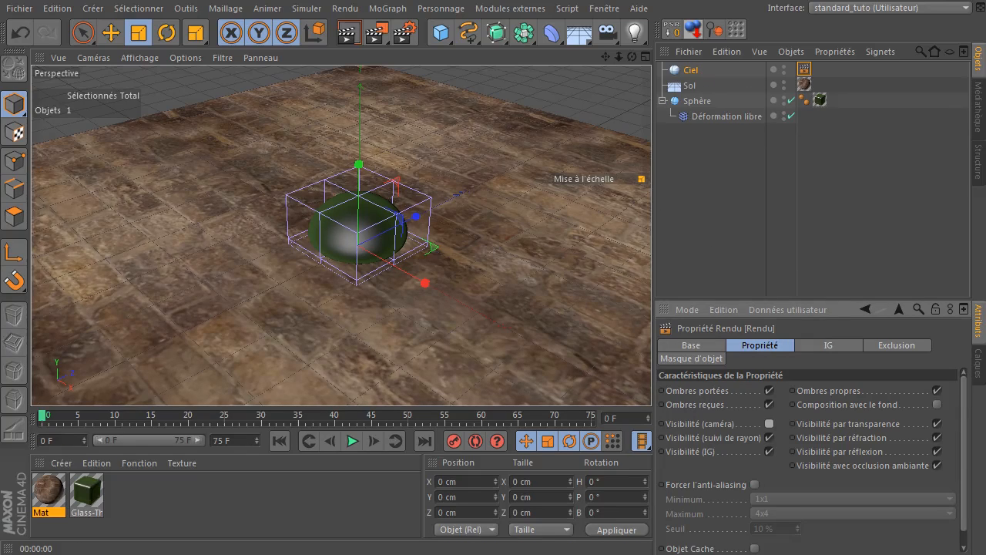
click(345, 34)
Step: Load the HDRI 004 material from the Médiathèque and apply it to the Ciel
drag(985, 142, 629, 121)
drag(484, 122, 985, 142)
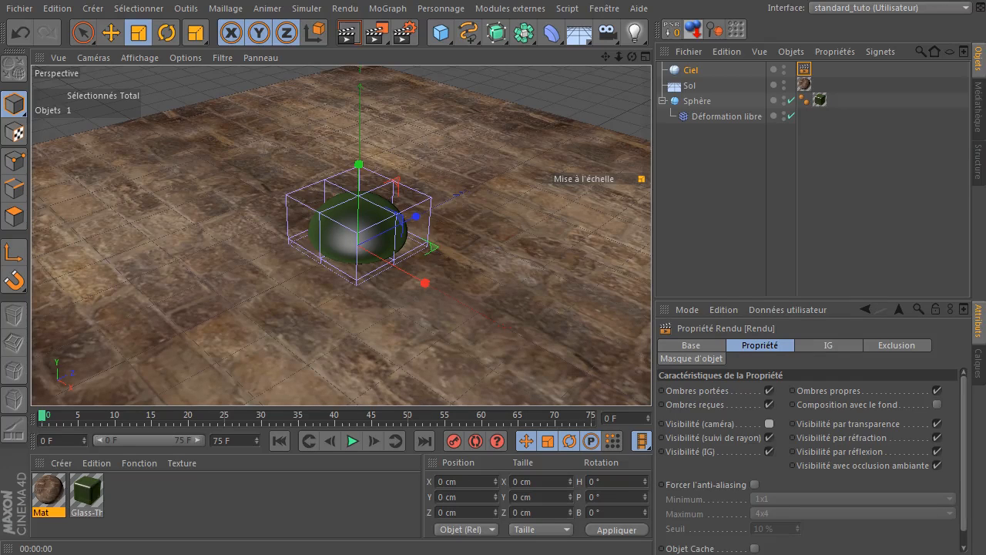
double_click(145, 525)
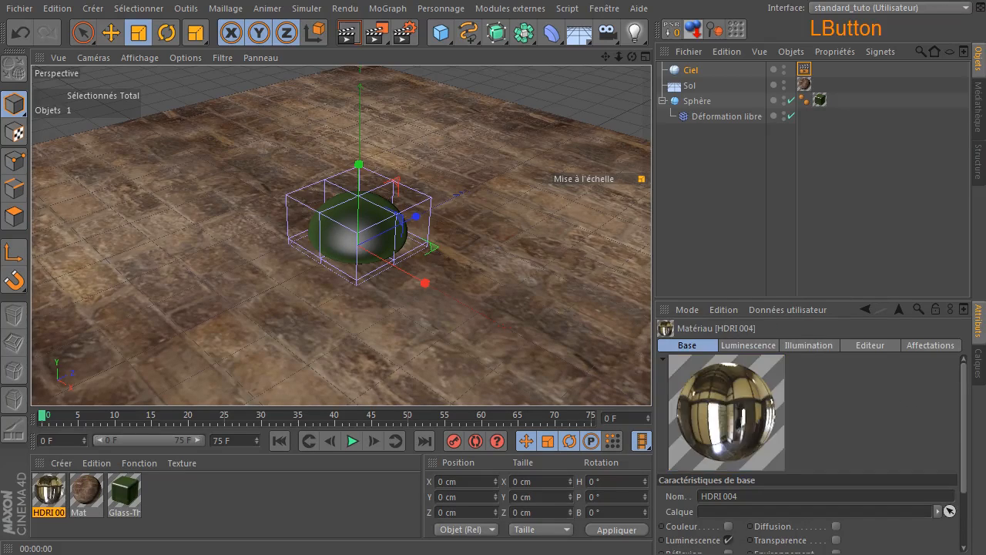
drag(46, 494, 689, 72)
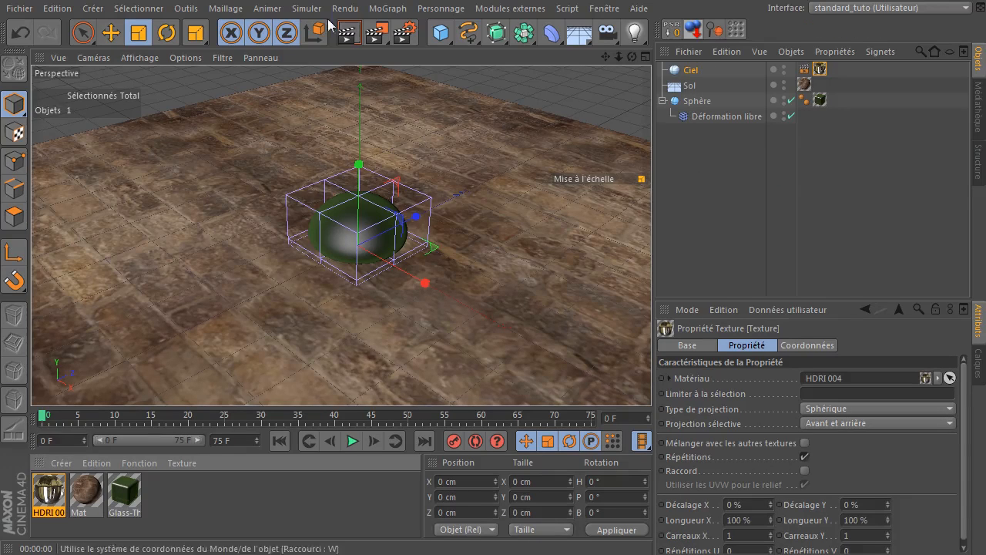
Step: Add the Illumination globale effect to the Animation 1280x720 25i/s render settings
click(404, 31)
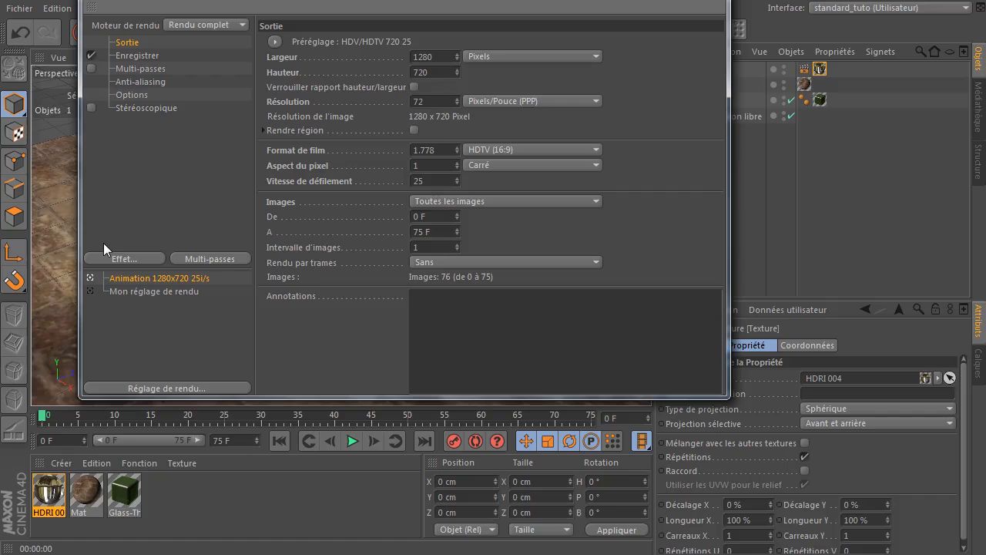
drag(247, 3, 245, 34)
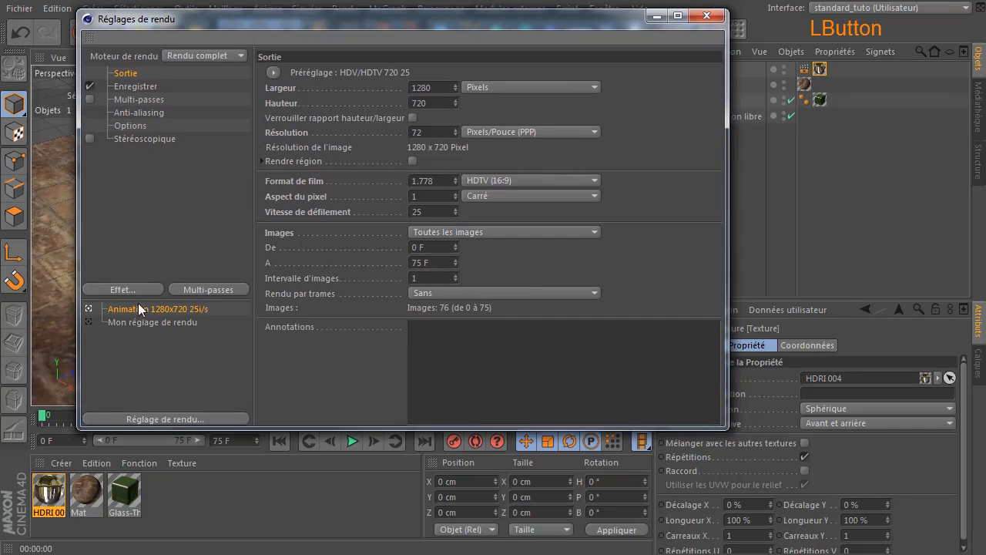
click(125, 290)
click(148, 220)
drag(163, 299, 171, 228)
click(145, 217)
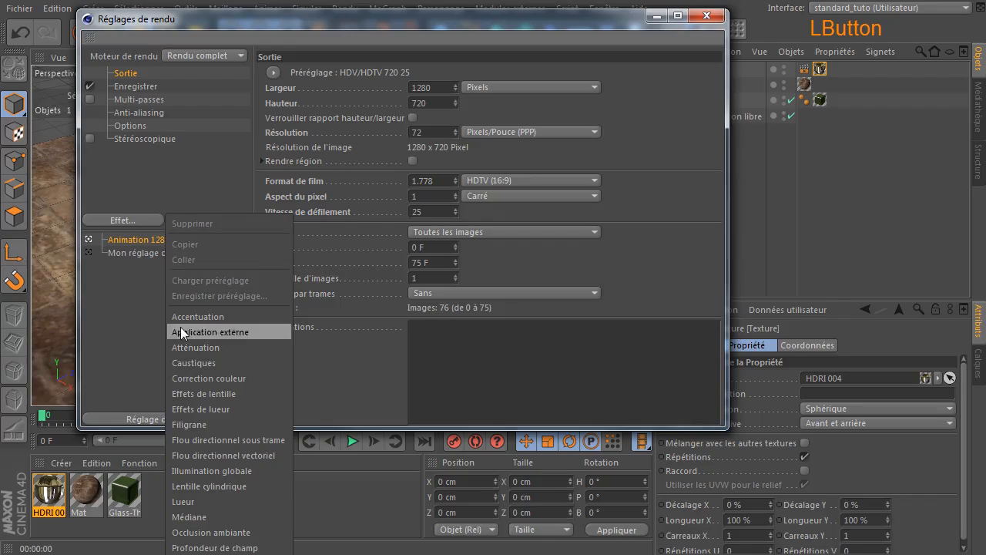
click(223, 470)
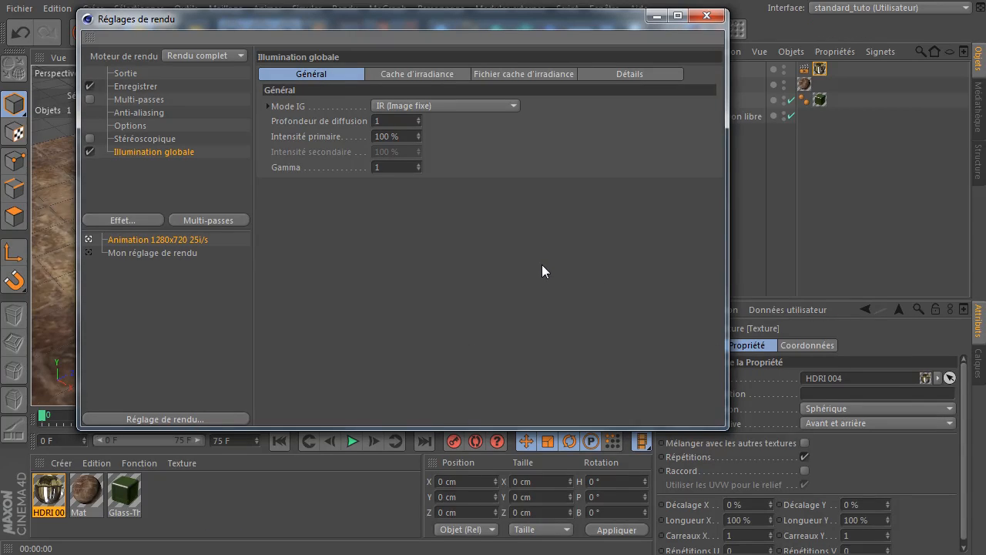
Step: Set the irradiance cache's Echantillons stochastiques and Densité des enregistrements to Basse, and render the view with global illumination
click(455, 104)
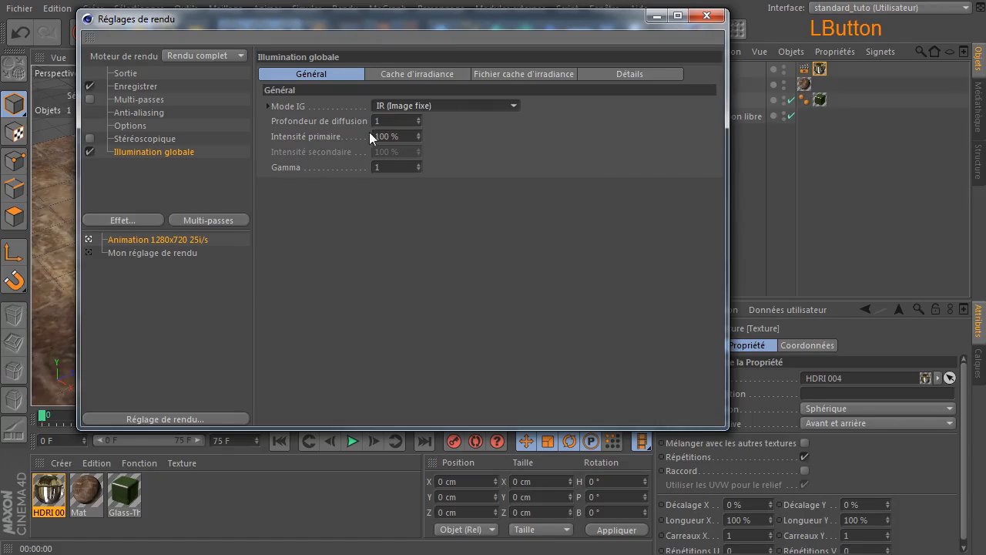
click(449, 73)
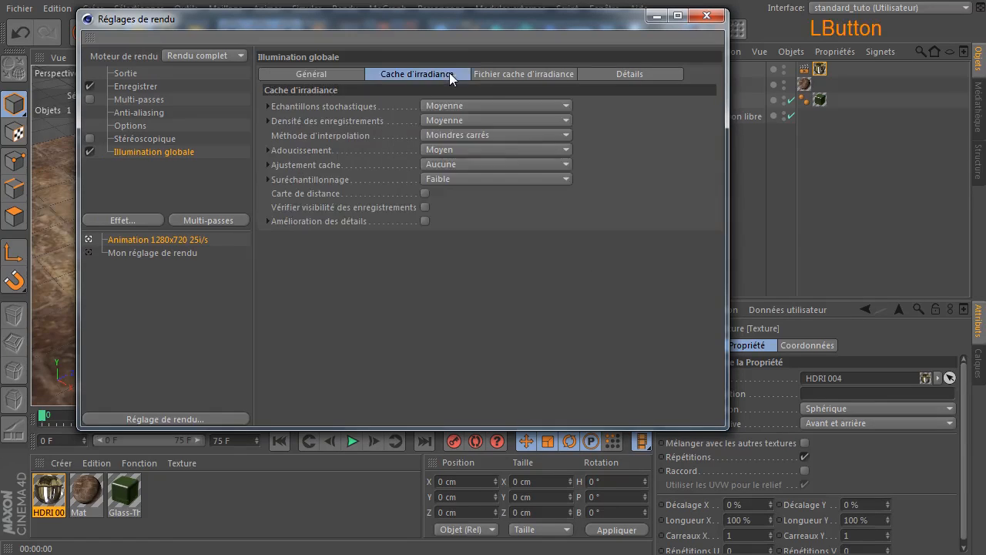
click(474, 104)
click(463, 147)
click(468, 119)
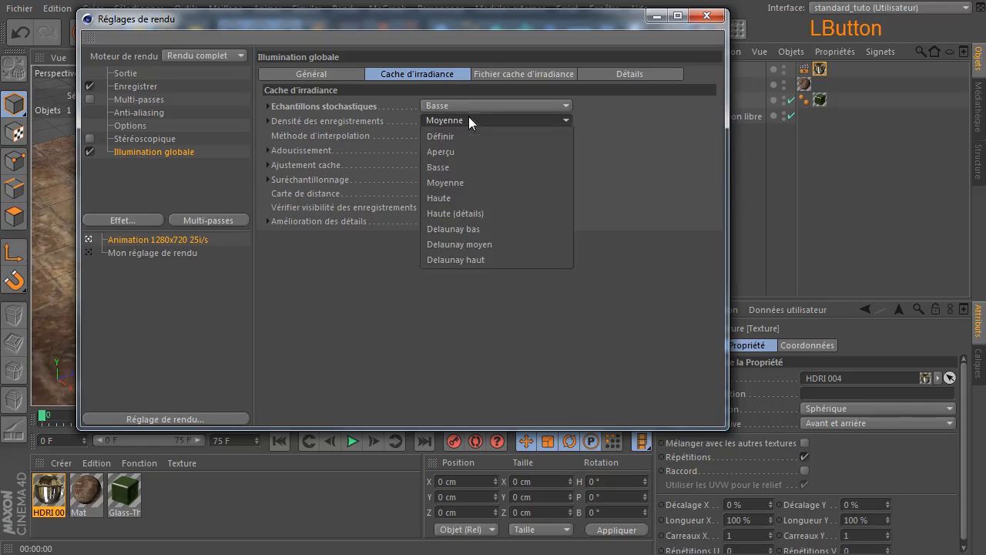
click(455, 167)
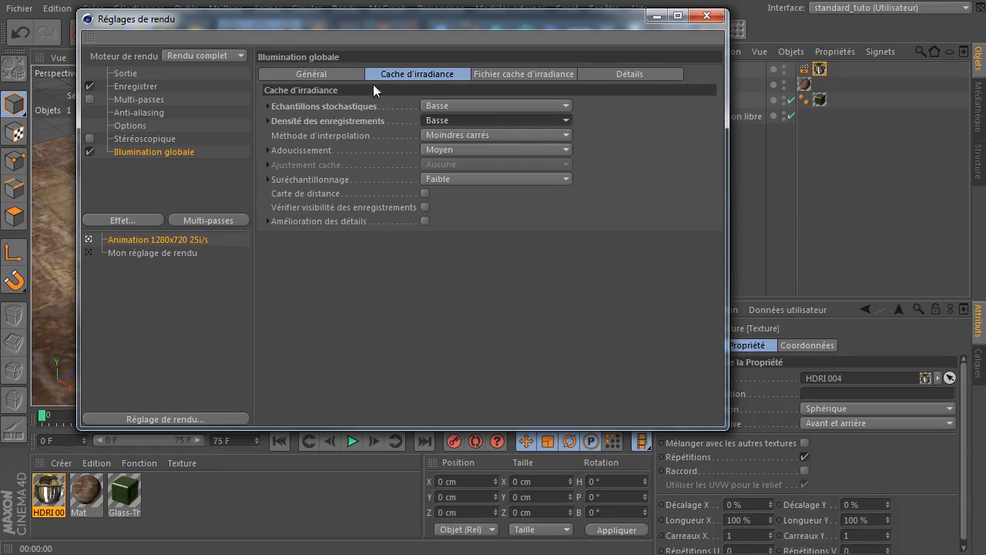
click(339, 75)
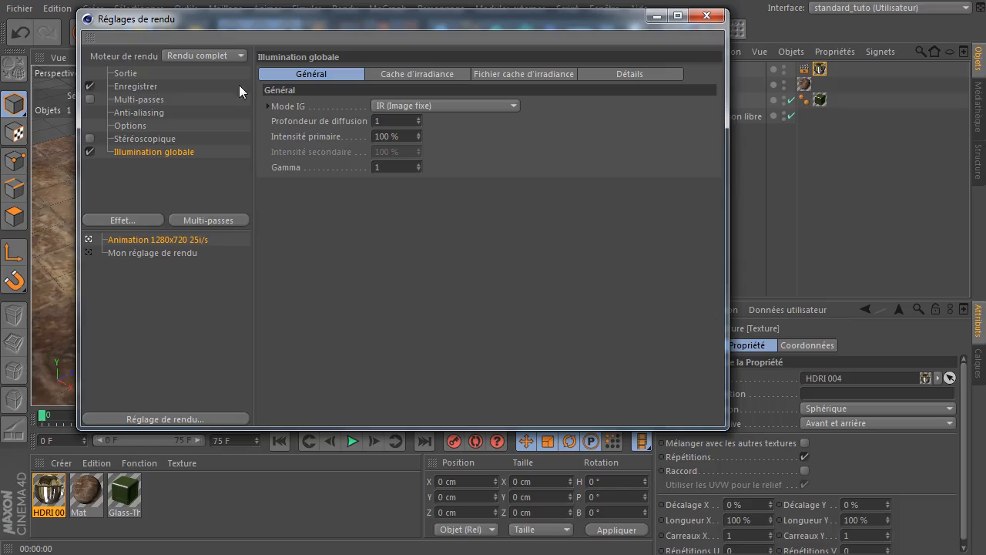
click(705, 15)
click(348, 37)
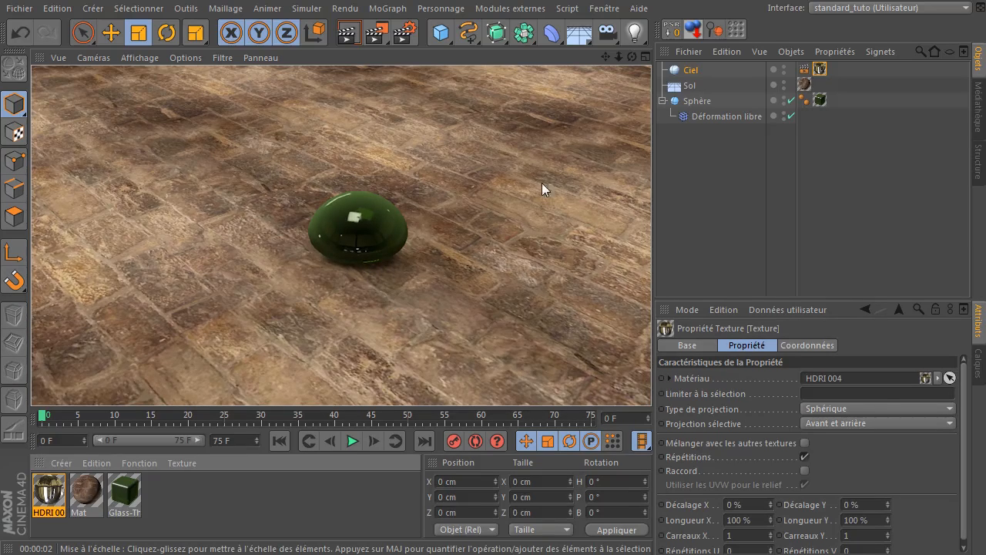
Step: Set the Réflexion intensity of the Glass-Thick-Green material to 6 % and render the view from a lower angle
click(705, 186)
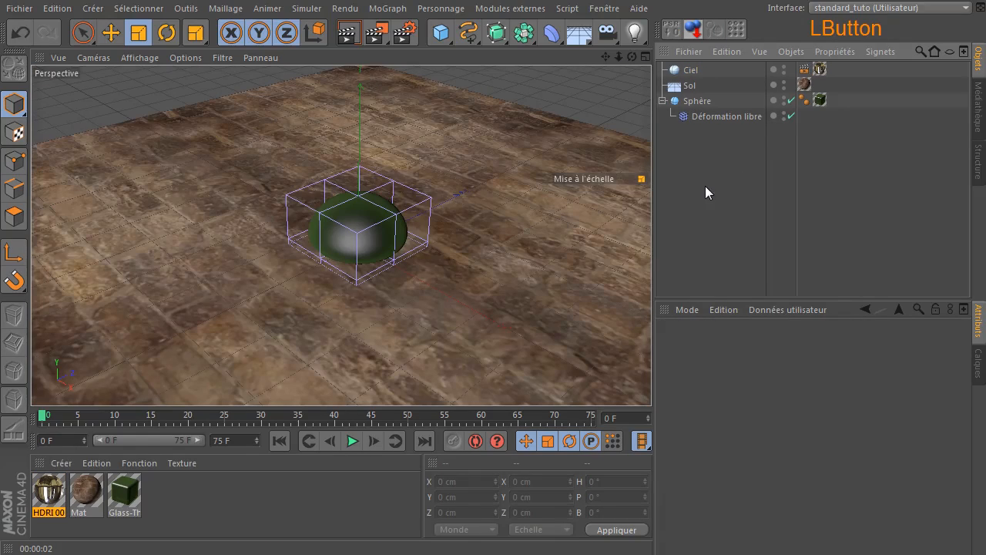
drag(631, 60, 620, 104)
click(125, 491)
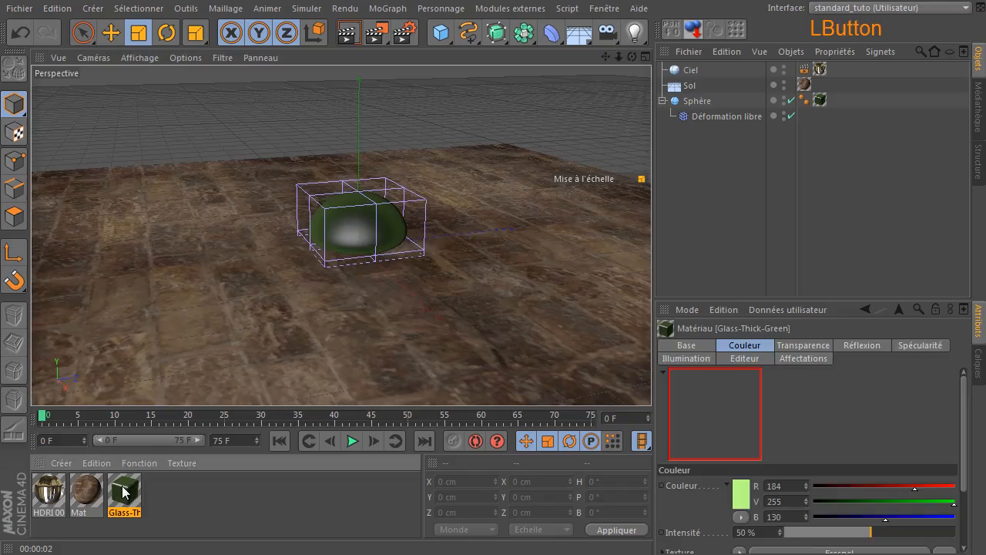
double_click(125, 491)
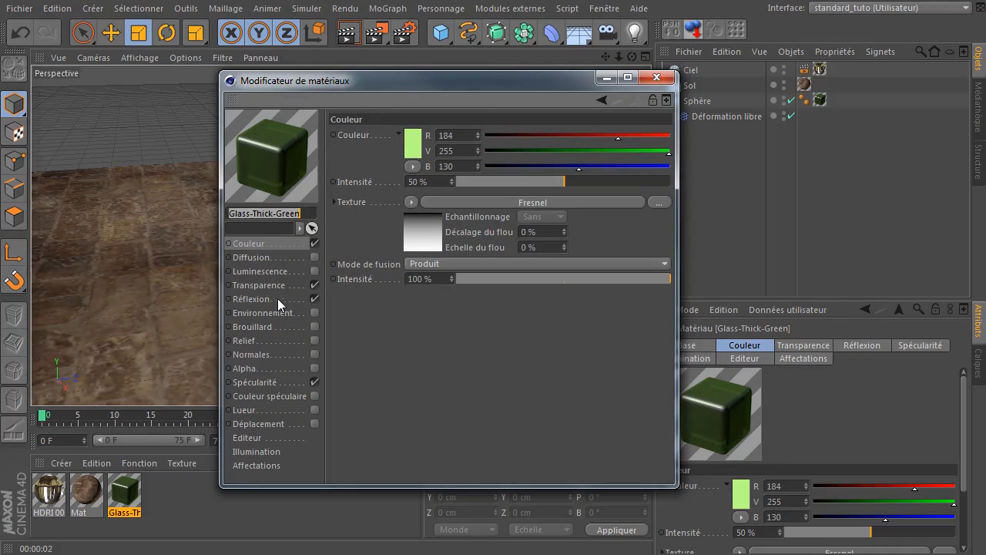
click(252, 299)
drag(486, 183, 477, 184)
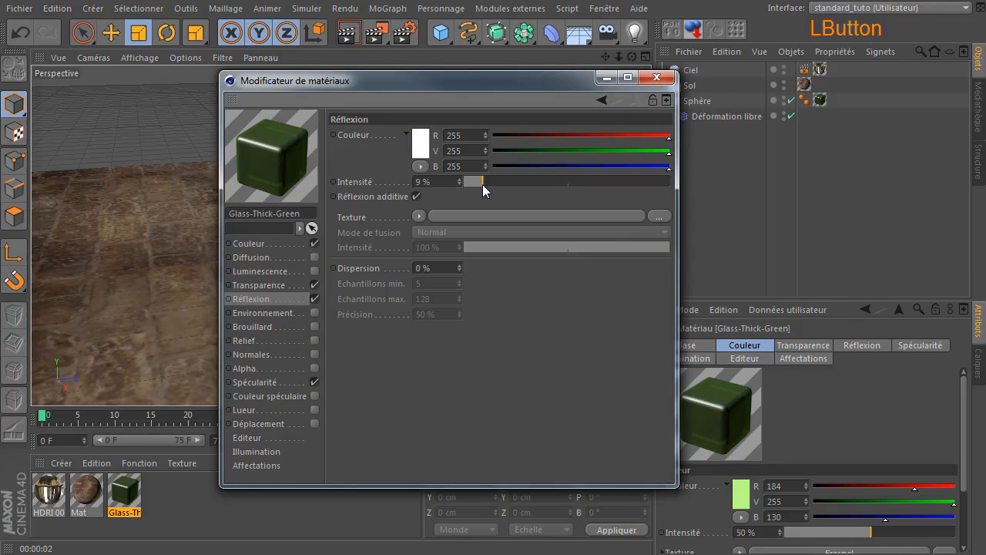
drag(428, 77, 754, 106)
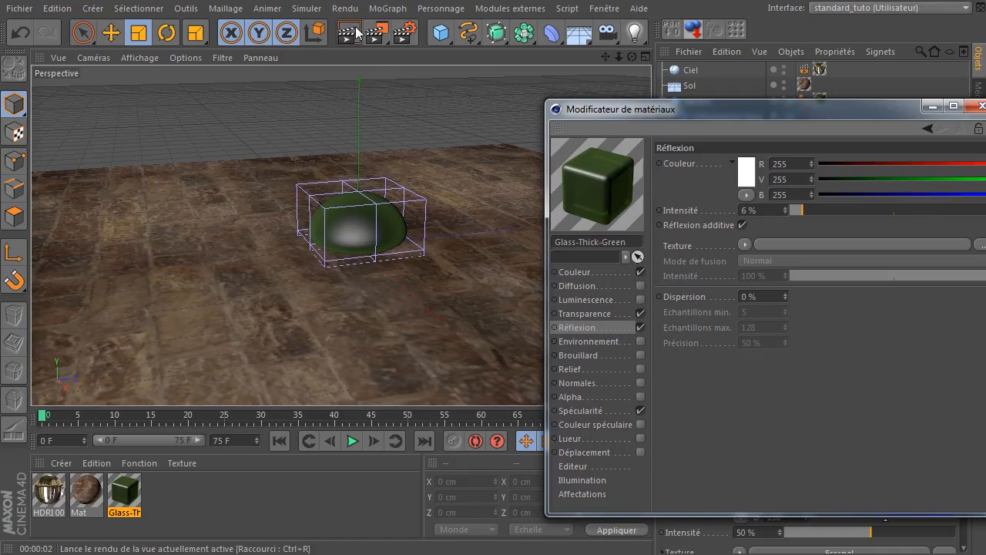
click(348, 33)
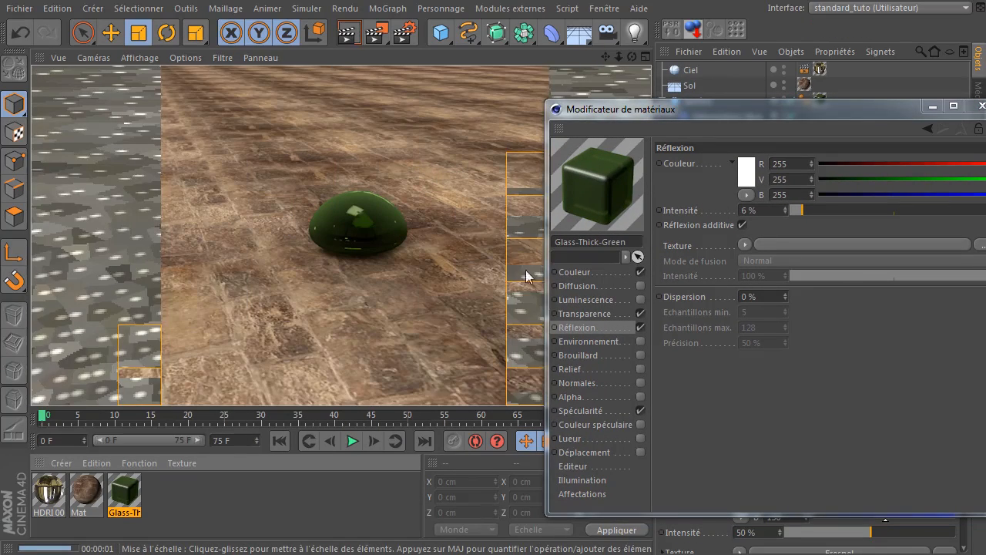
Step: Set the glass material's Transparence intensity to 53 % and render the view
click(587, 313)
click(907, 211)
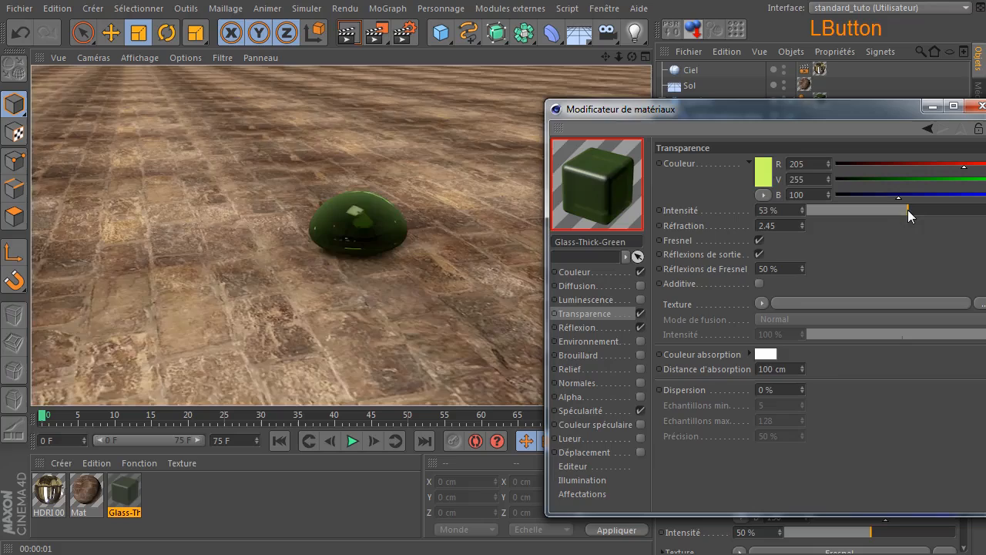
click(348, 34)
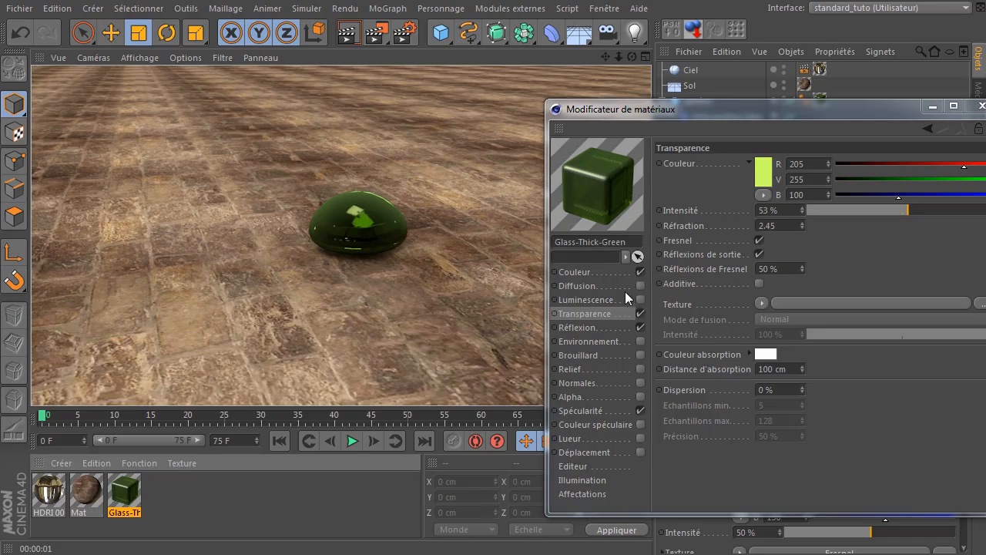
Step: Try a Réflexion intensity of 2 % on the glass material, check its Spécularité settings, and render the view
click(582, 327)
drag(805, 210, 794, 212)
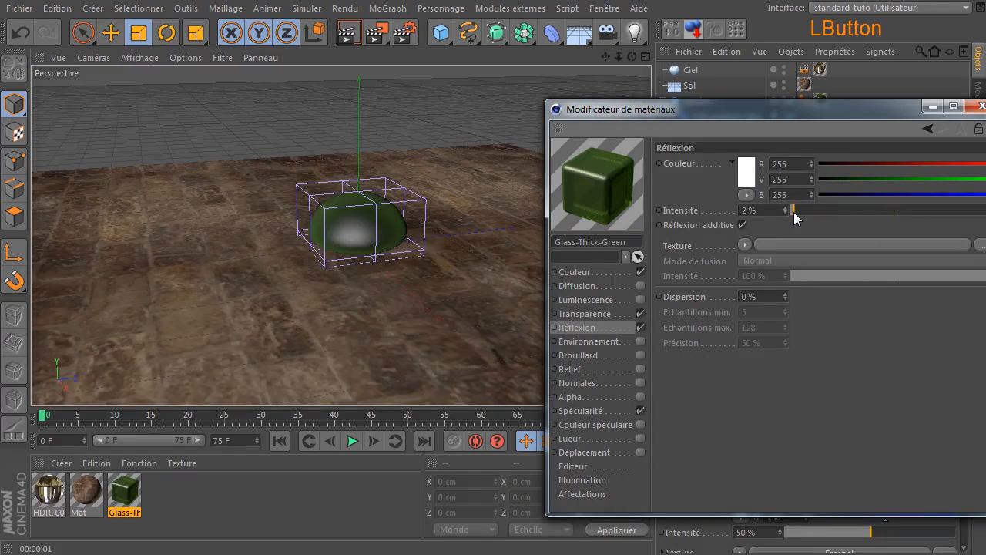
click(574, 411)
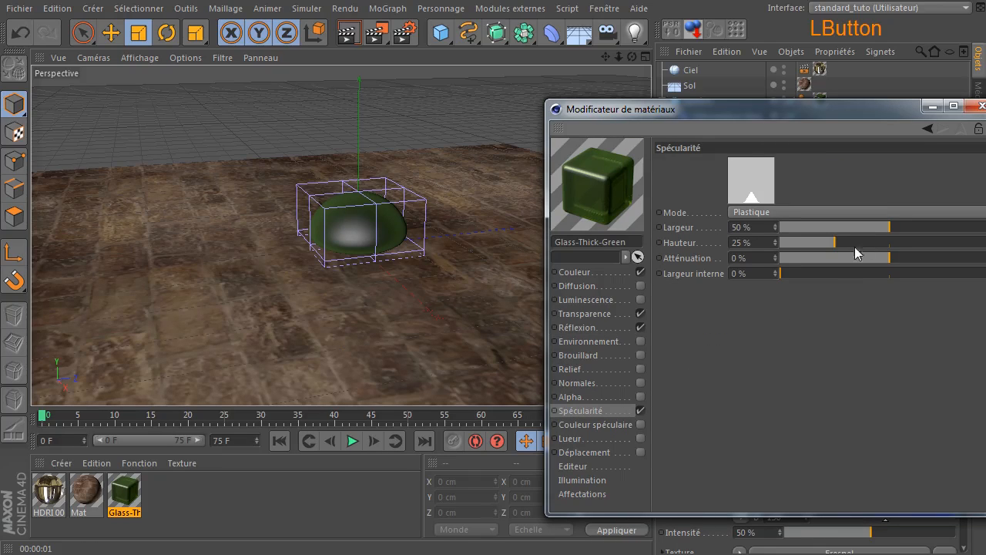
click(347, 37)
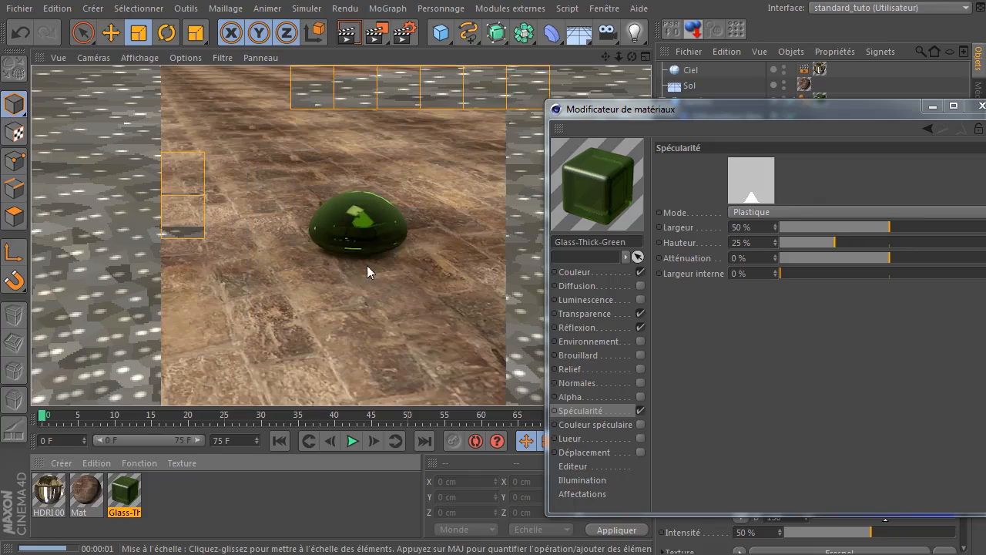
Step: Turn off the glass material's Spécularité channel for a test render and re-enable it
click(640, 410)
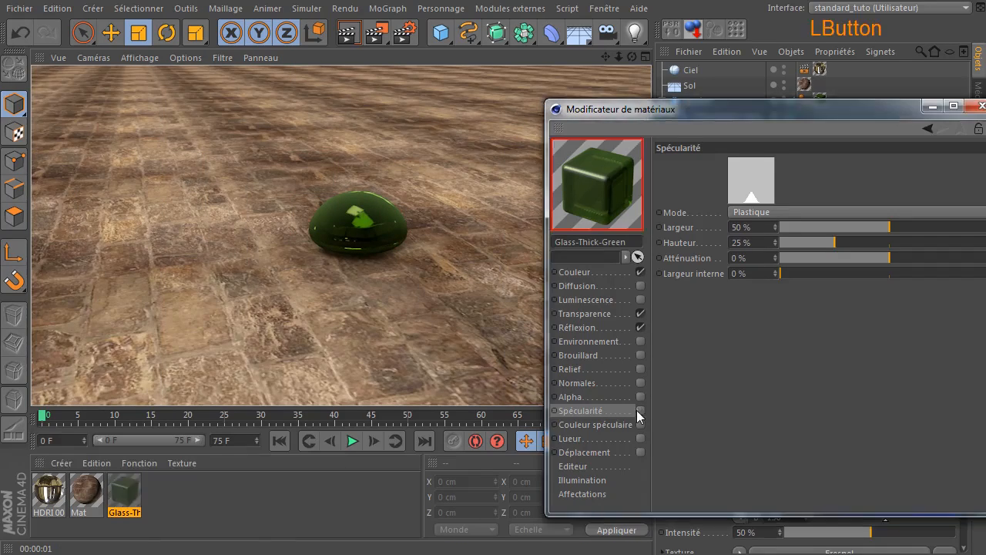
key(ctrl+r)
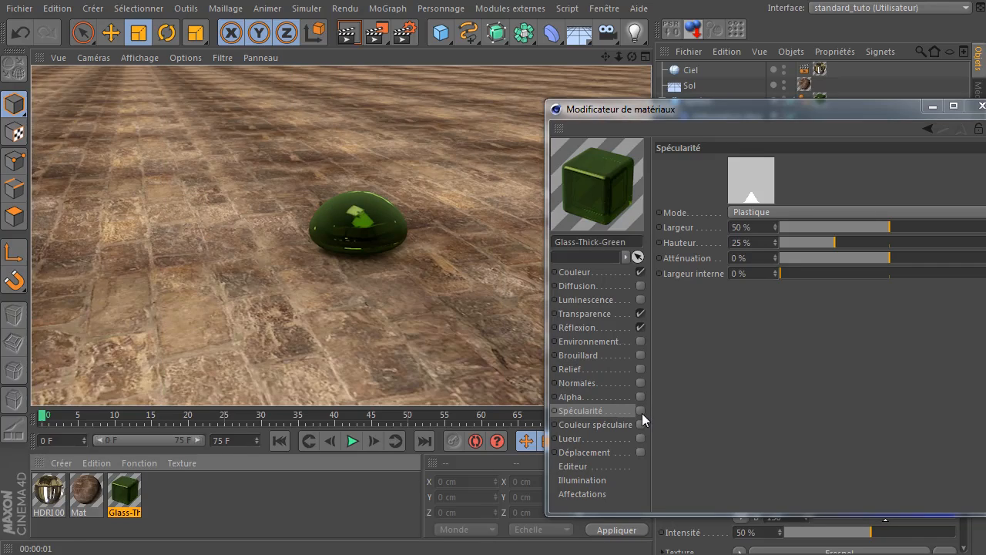
click(640, 411)
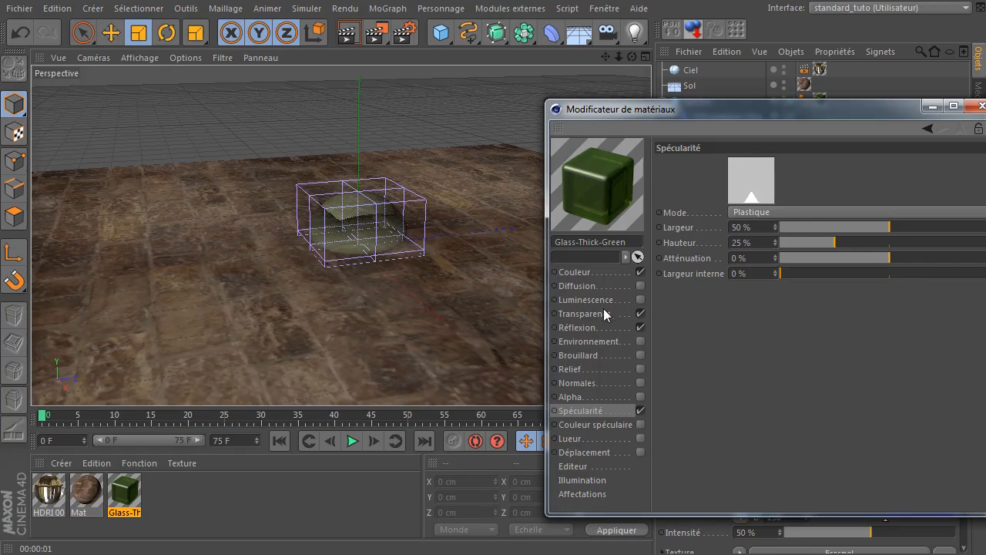
Step: Set the glass material's Réflexion intensity back to 6 % and render the view
click(574, 327)
drag(795, 210, 805, 211)
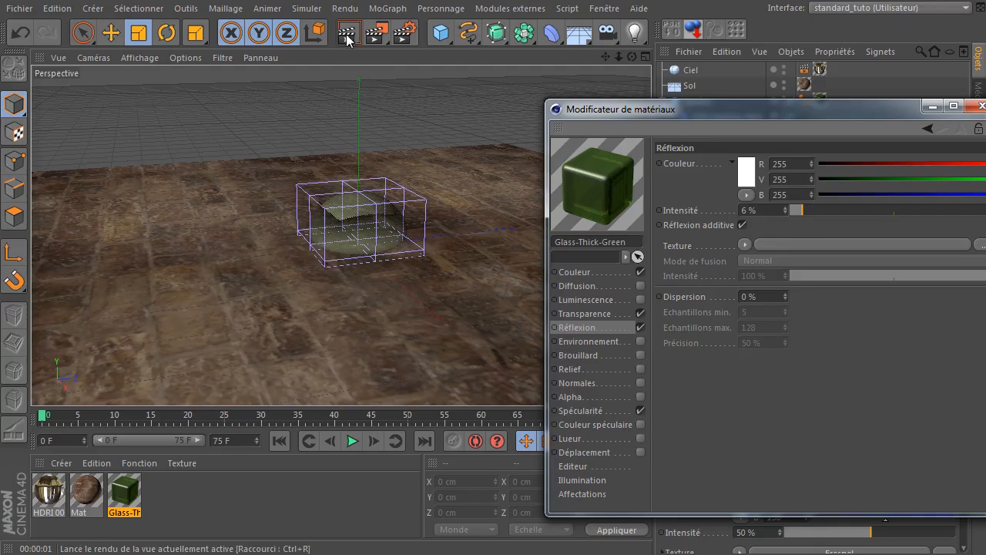
key(ctrl+r)
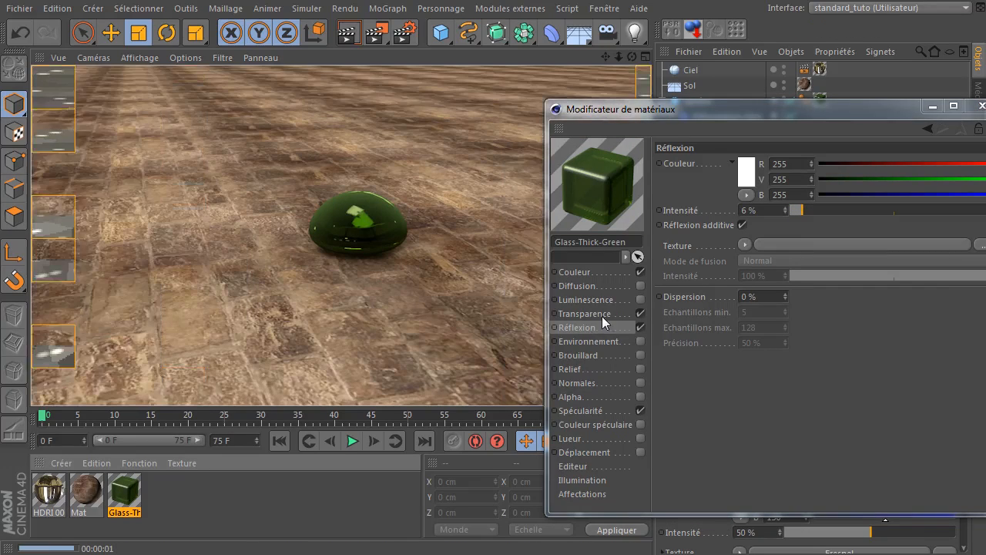
Step: Set the glass material's Transparence intensity to 41 % and close the material editor
click(602, 315)
drag(915, 209, 892, 209)
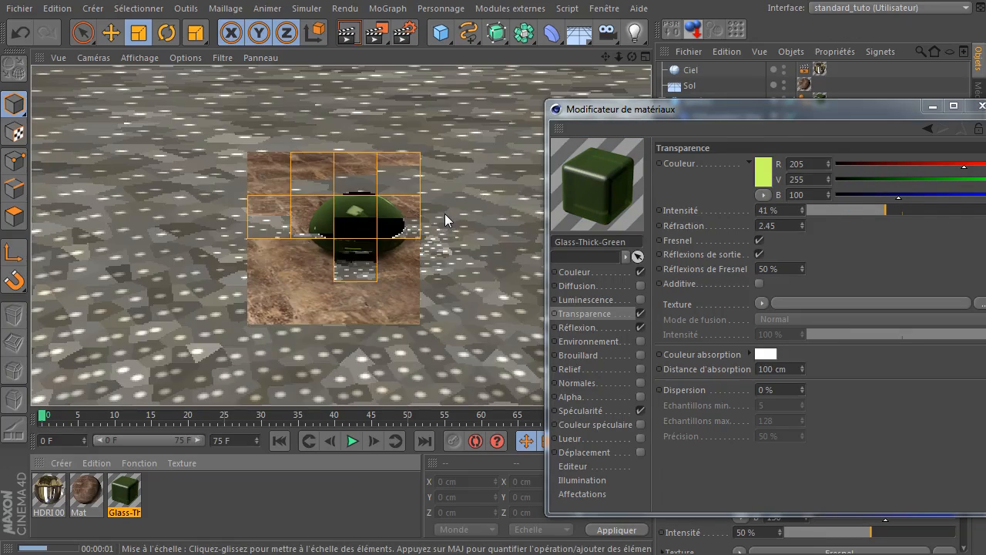
click(981, 105)
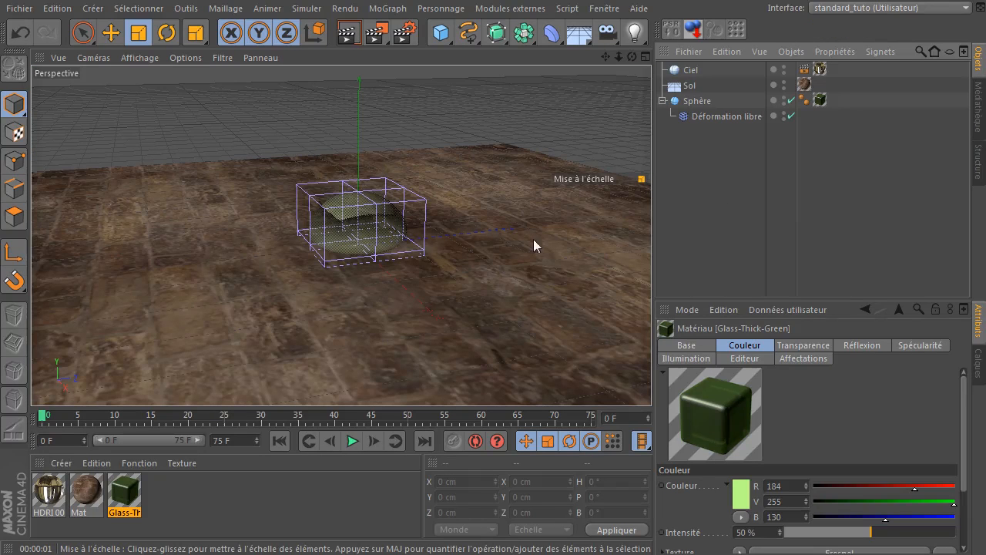
click(720, 204)
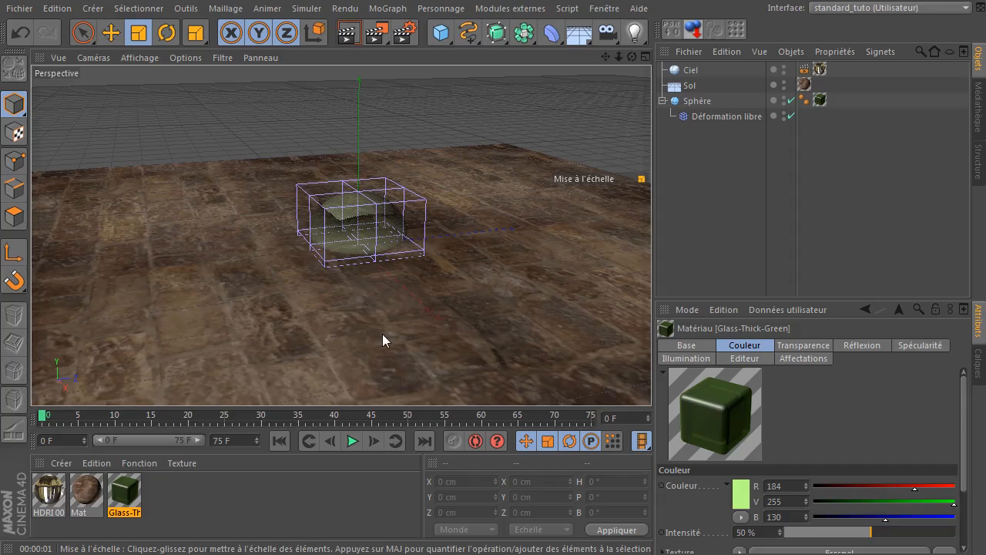
click(441, 32)
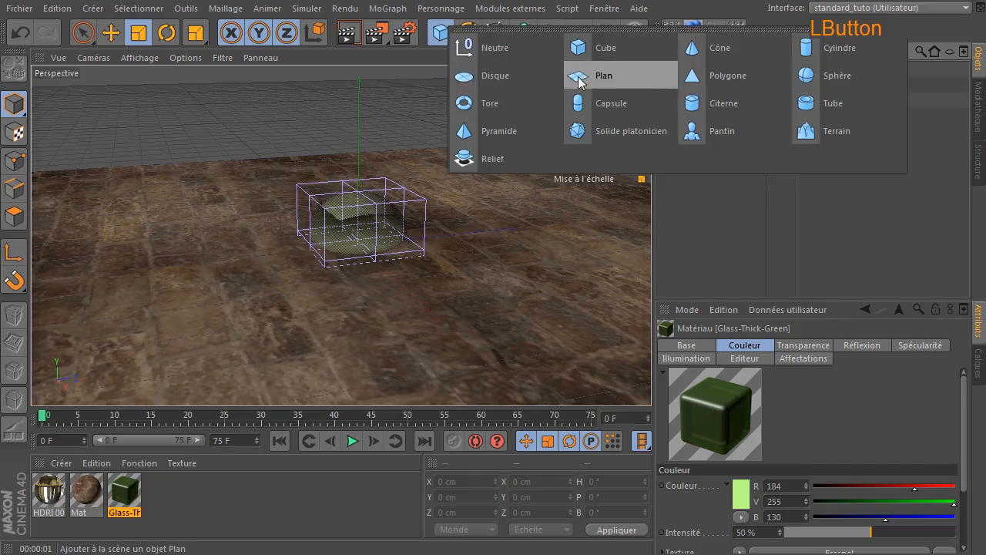
click(614, 49)
click(693, 71)
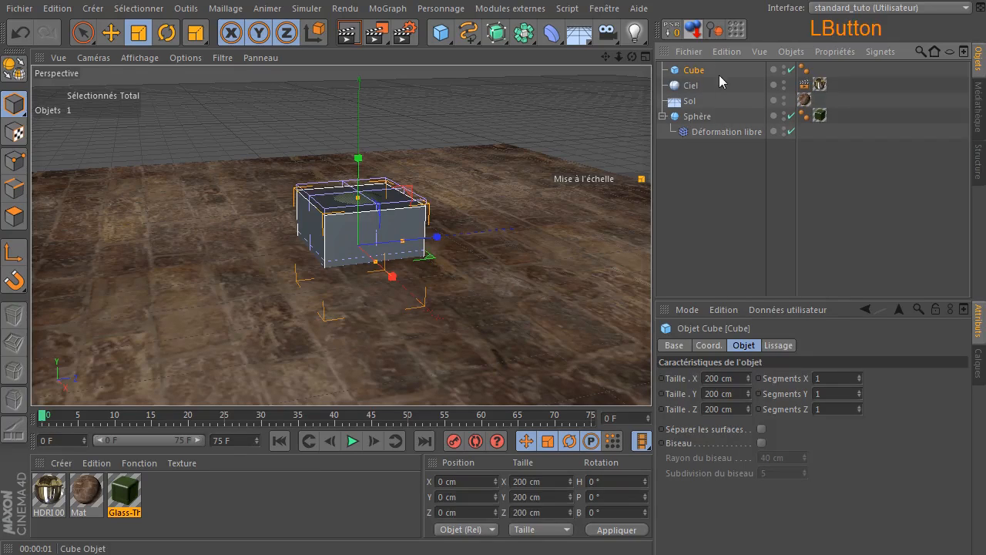
key(Delete)
Step: Add a Plan object to the scene and set its Orientation to +X
click(441, 33)
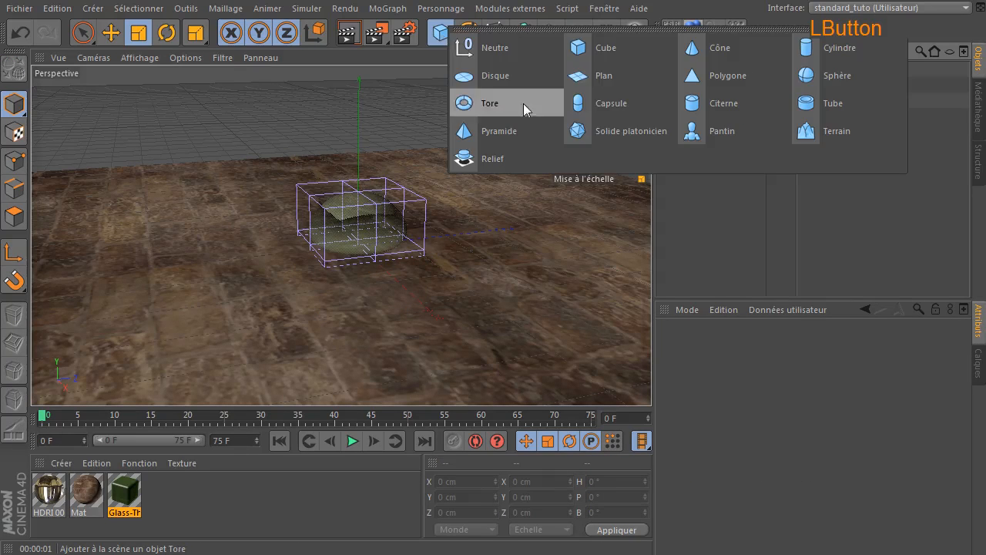
click(593, 75)
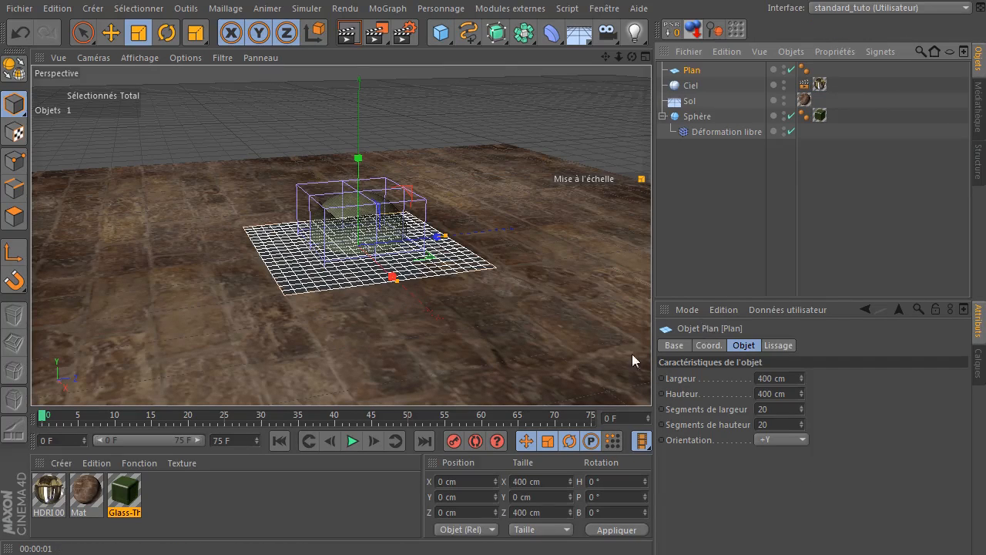
click(785, 439)
click(789, 456)
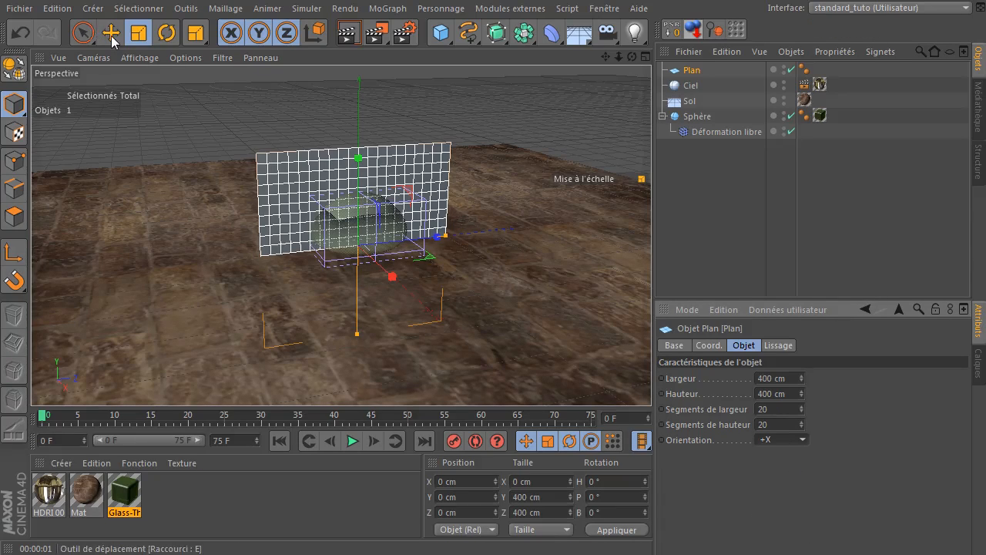
Step: Scale the plane to about 753 × 1590 cm and set its width and height segments to 5 each
drag(447, 241, 362, 412)
double_click(776, 410)
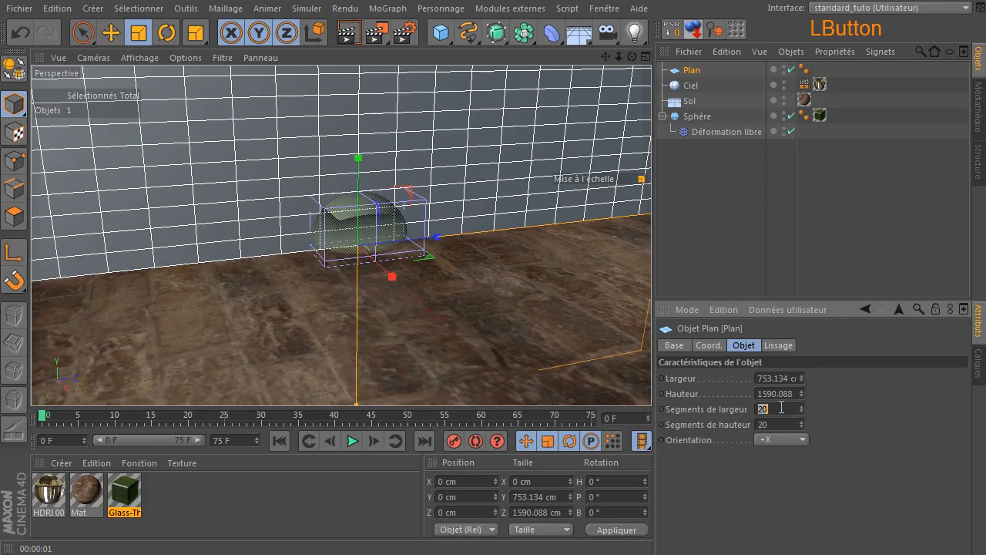
text(5)
double_click(778, 423)
text(5)
key(Return)
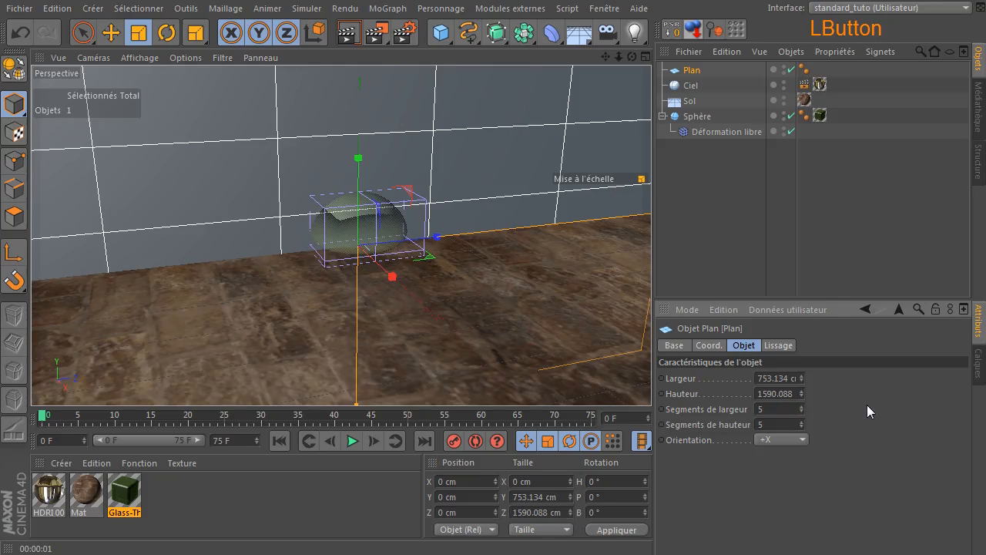
Step: Move the plane behind the sphere to about X -592 cm and Z 310 cm, and enlarge it into a backdrop wall
click(111, 32)
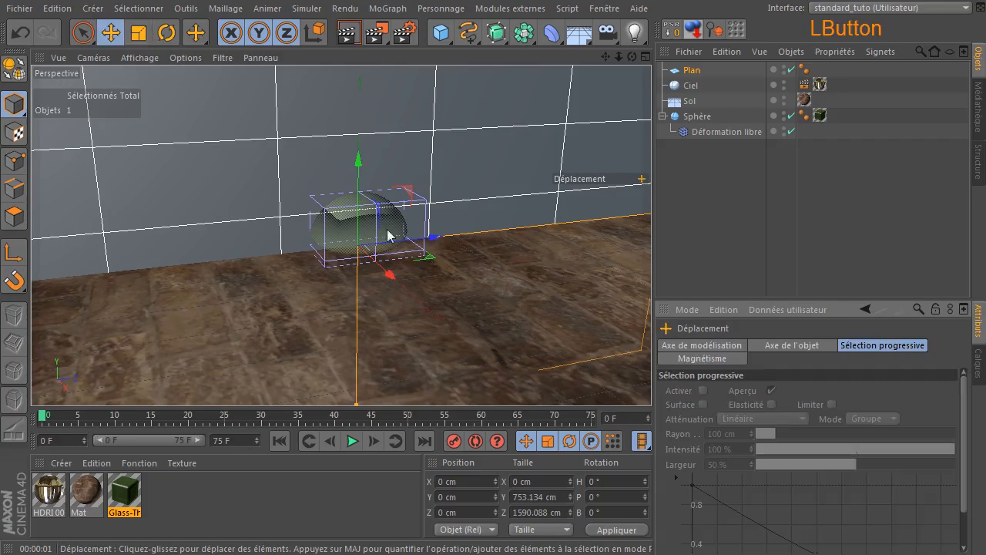
drag(394, 276, 459, 171)
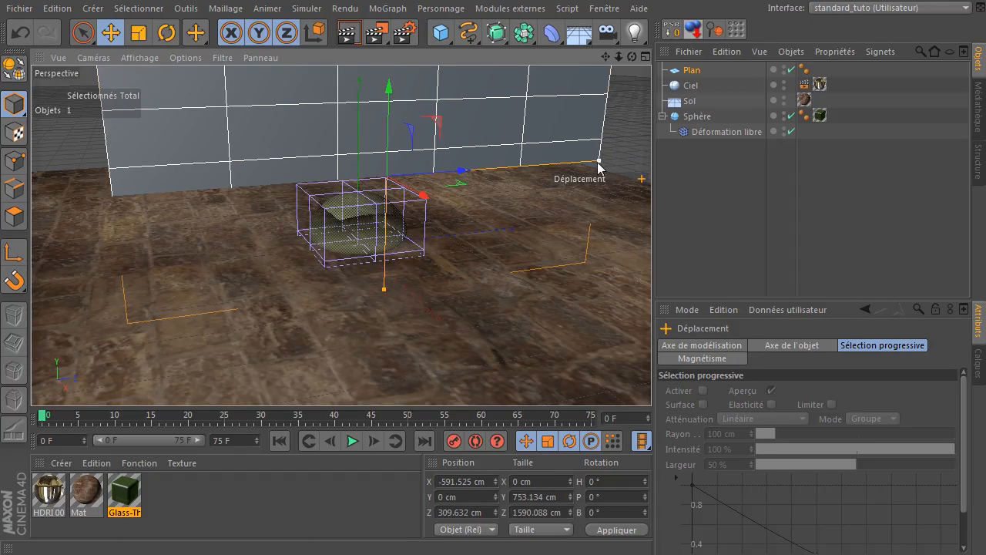
drag(597, 161, 640, 158)
drag(392, 121, 401, 68)
drag(605, 59, 575, 97)
click(726, 226)
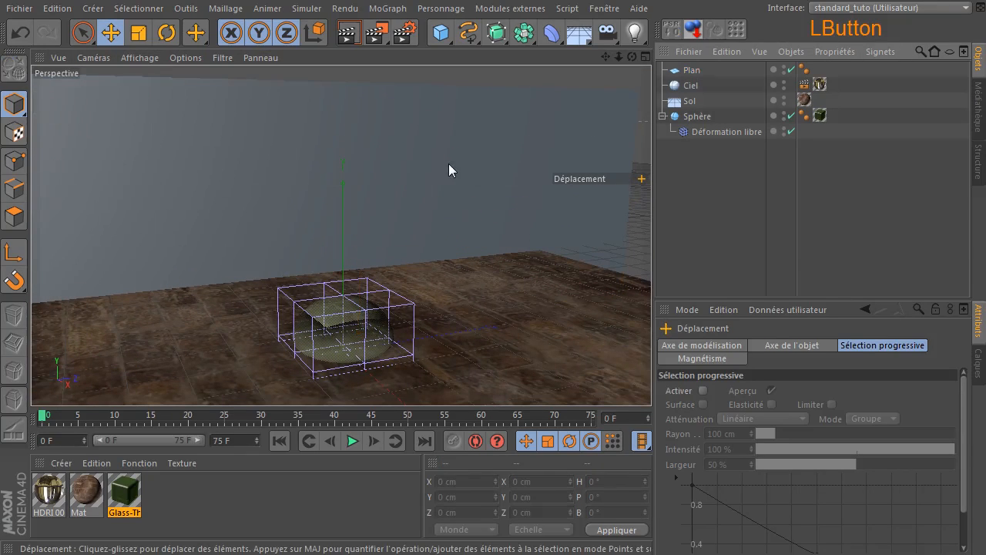
Step: Enlarge the backdrop plane to about 1350 × 2203 cm so it fills the background, and test-render the view
click(448, 163)
drag(358, 333, 357, 412)
drag(359, 125, 359, 112)
drag(468, 125, 485, 115)
click(693, 176)
click(348, 33)
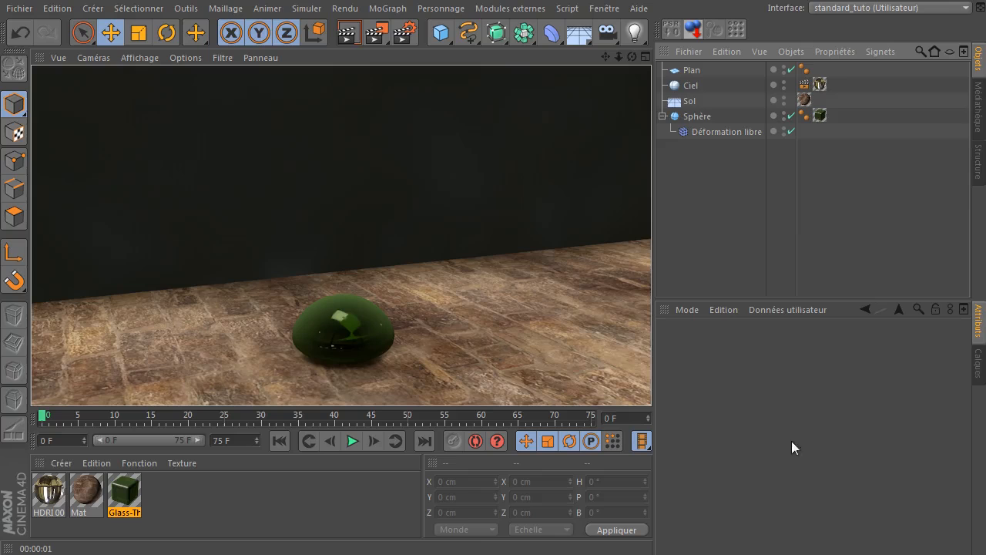
Step: Create a new material, disable its Spécularité channel and show its Couleur settings
double_click(265, 493)
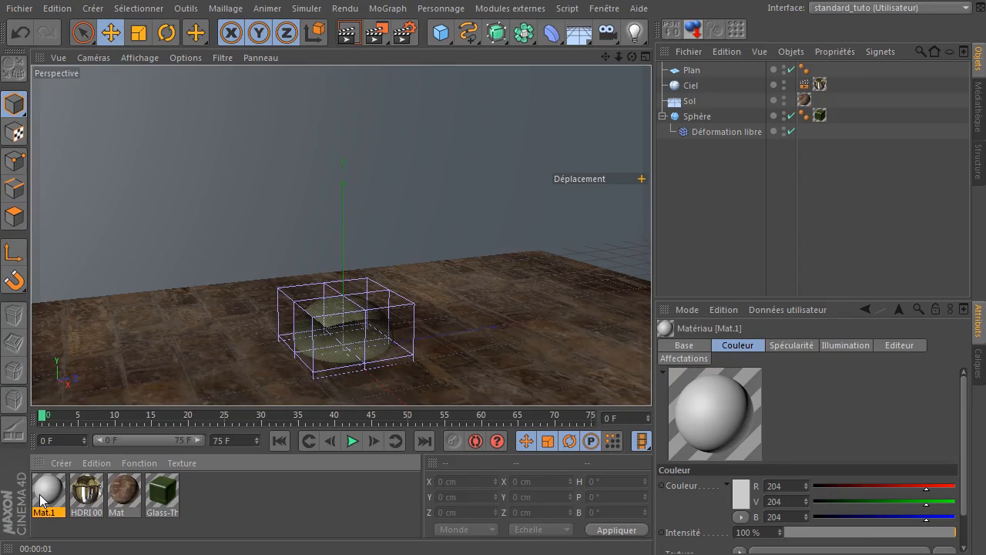
double_click(44, 494)
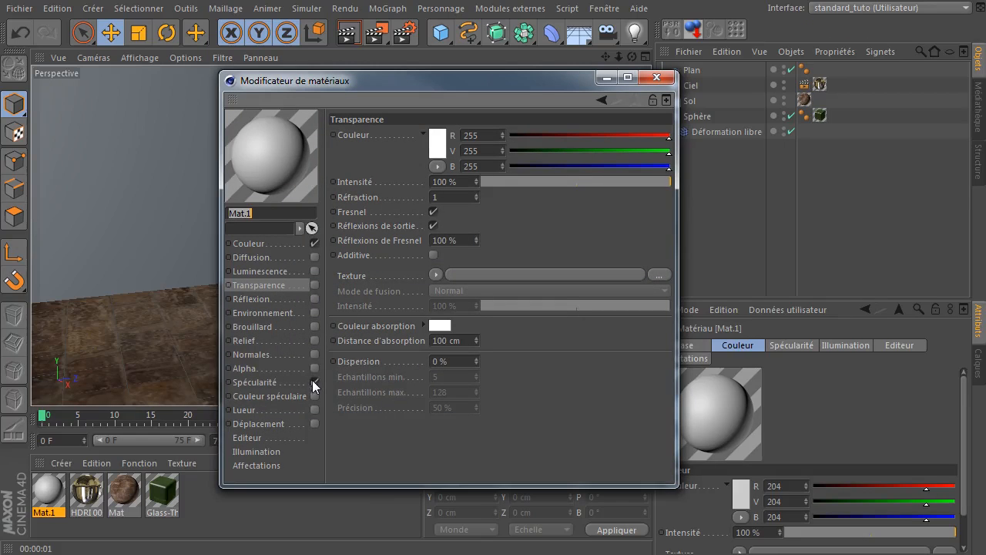
click(313, 381)
click(269, 240)
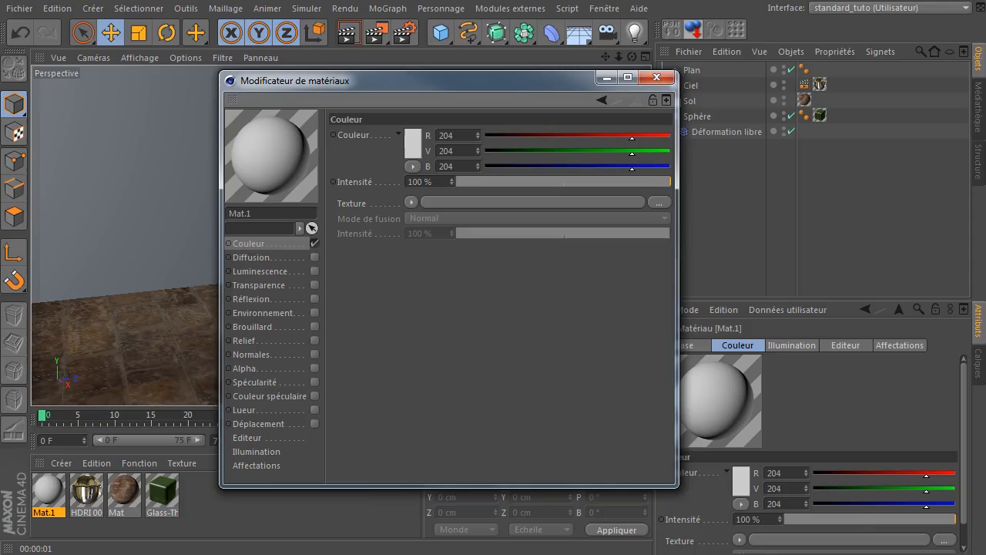
click(413, 144)
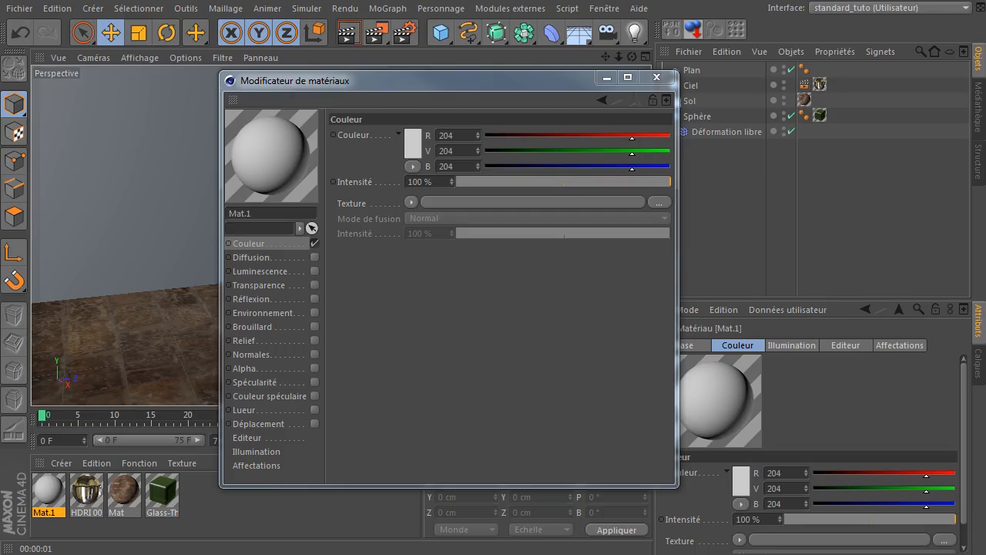
Step: Preview brick, stone and plaster texture images in XnView to find a suitable one for the wall
click(493, 554)
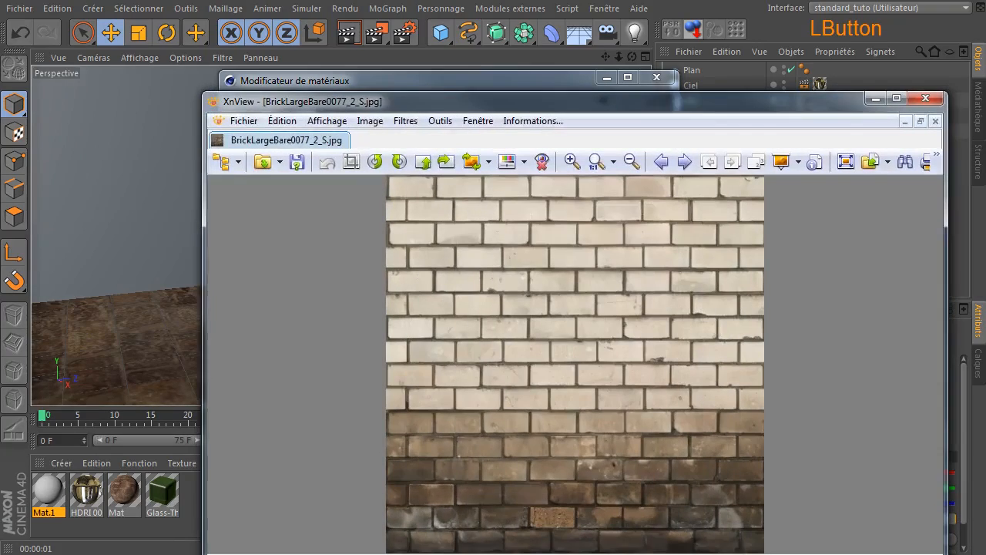
click(926, 97)
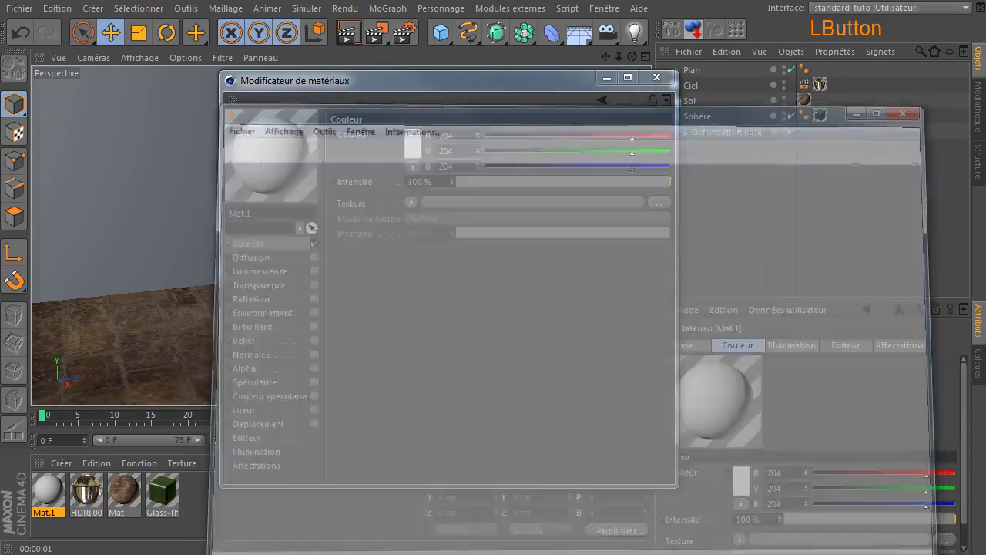
click(659, 203)
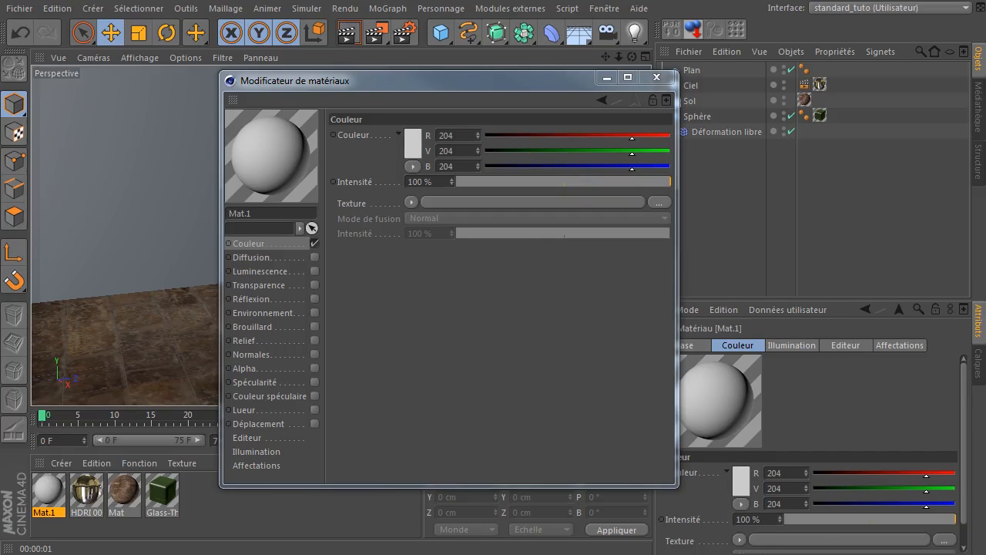
click(659, 203)
click(658, 203)
click(493, 554)
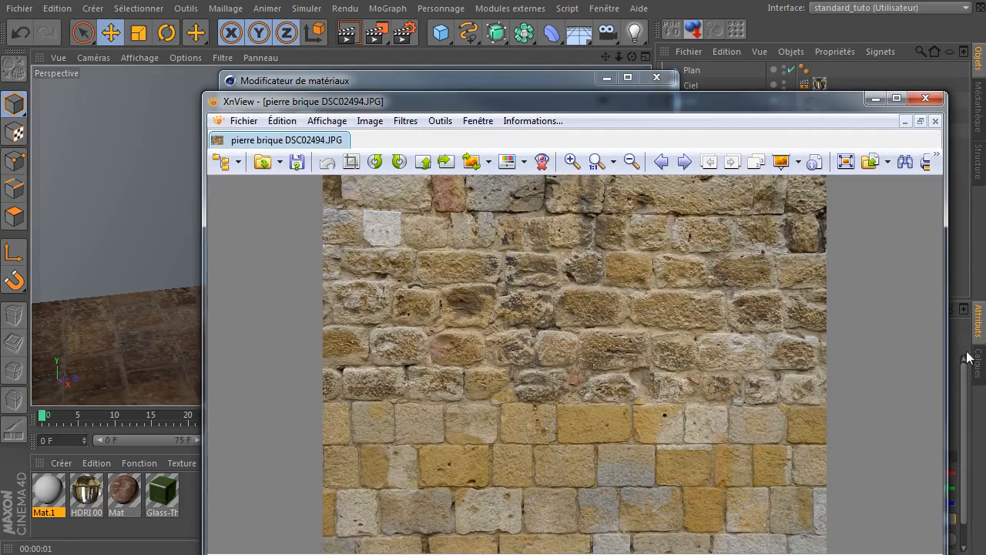
click(927, 98)
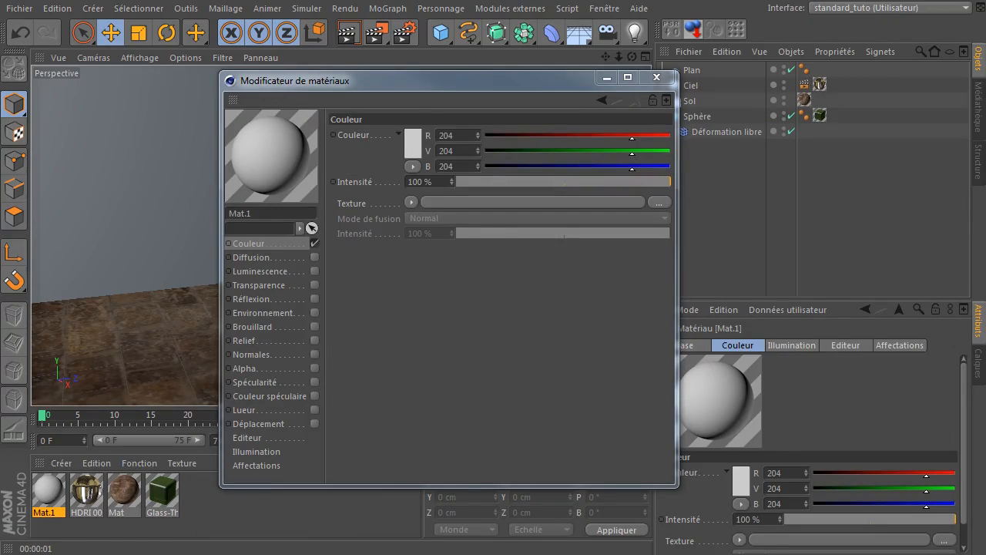
click(659, 203)
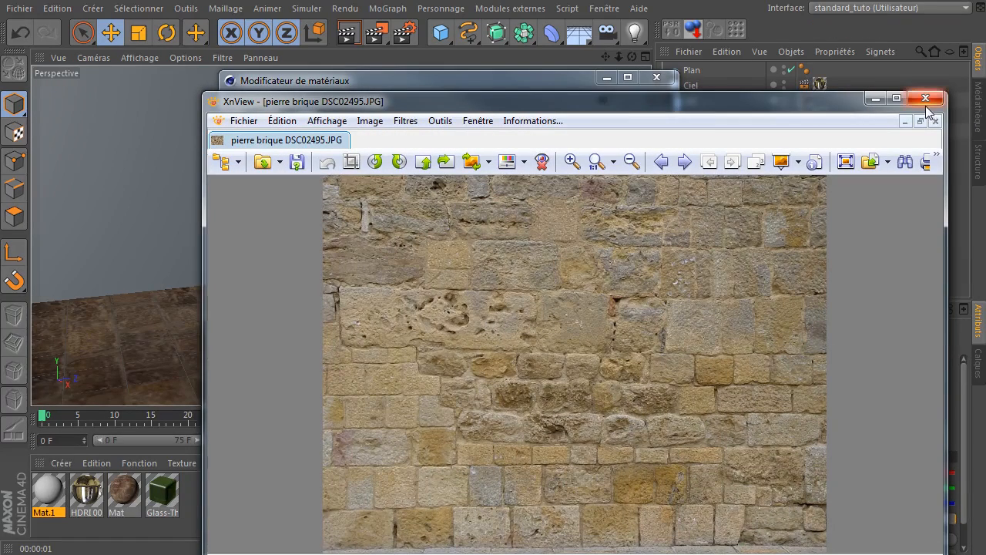
click(927, 100)
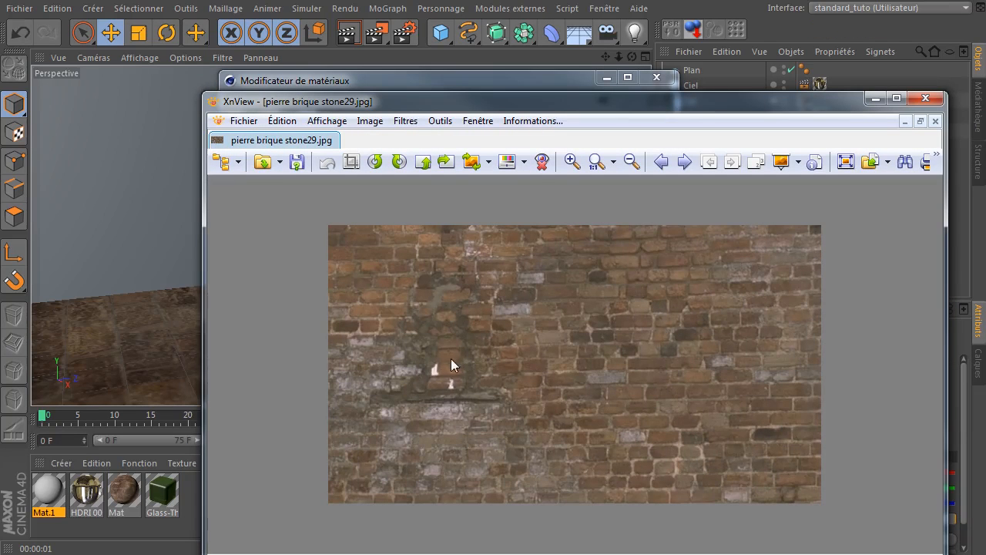
click(925, 100)
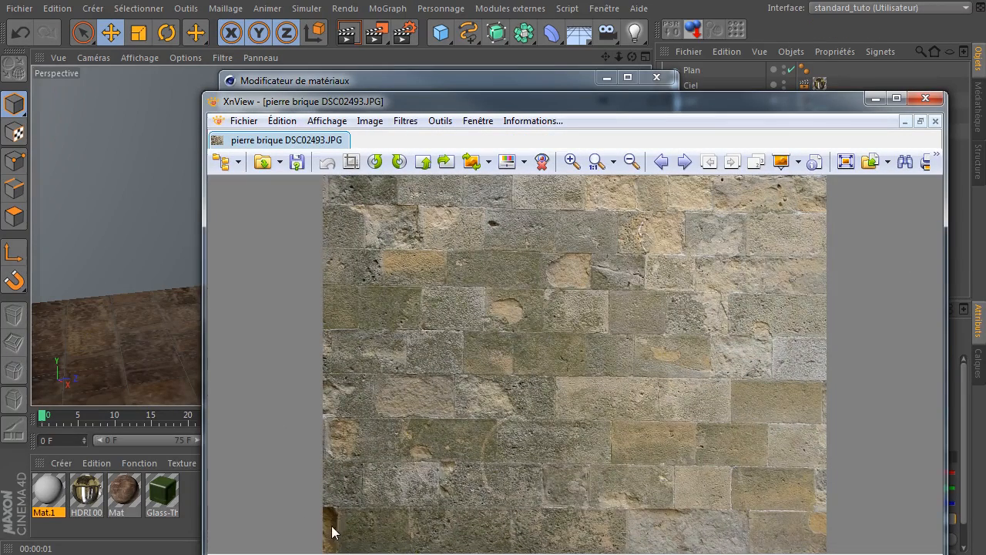
click(925, 98)
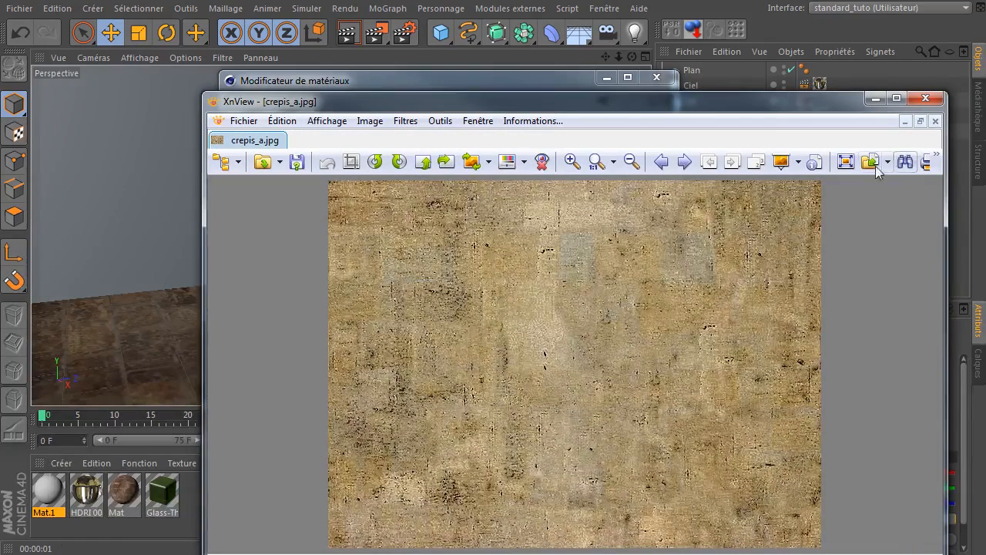
click(925, 98)
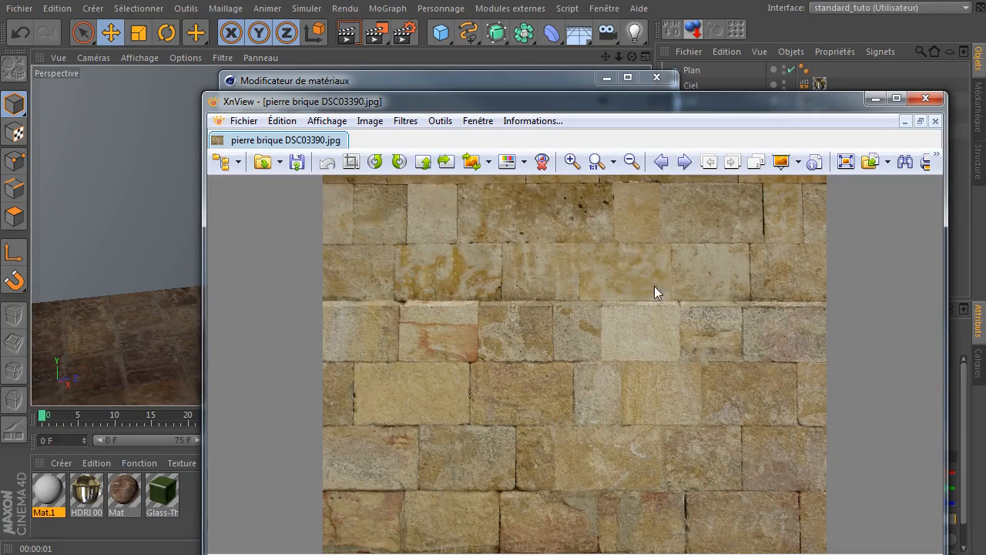
click(926, 98)
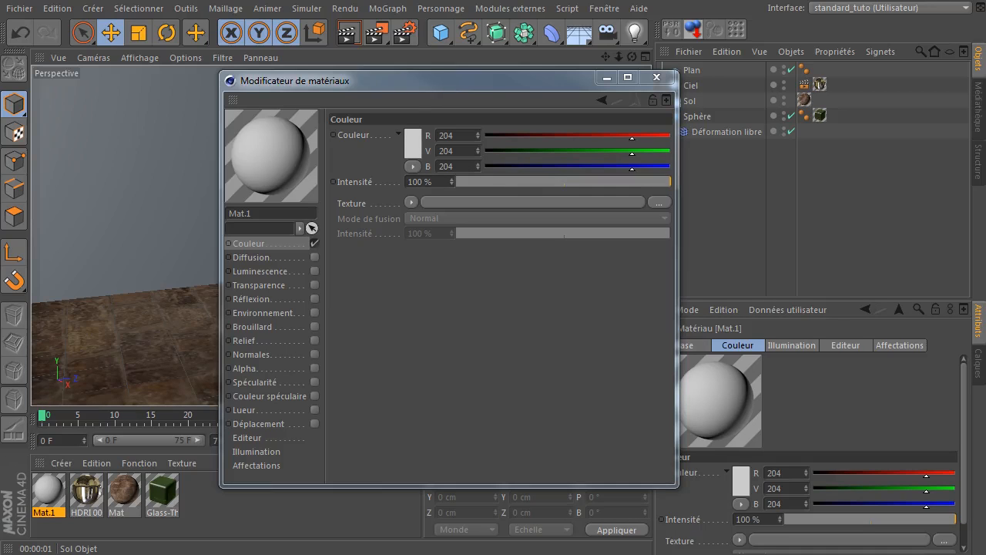
Step: Preview 046pierres.jpg and load it as the new material's colour texture without copying it to the project location
double_click(985, 234)
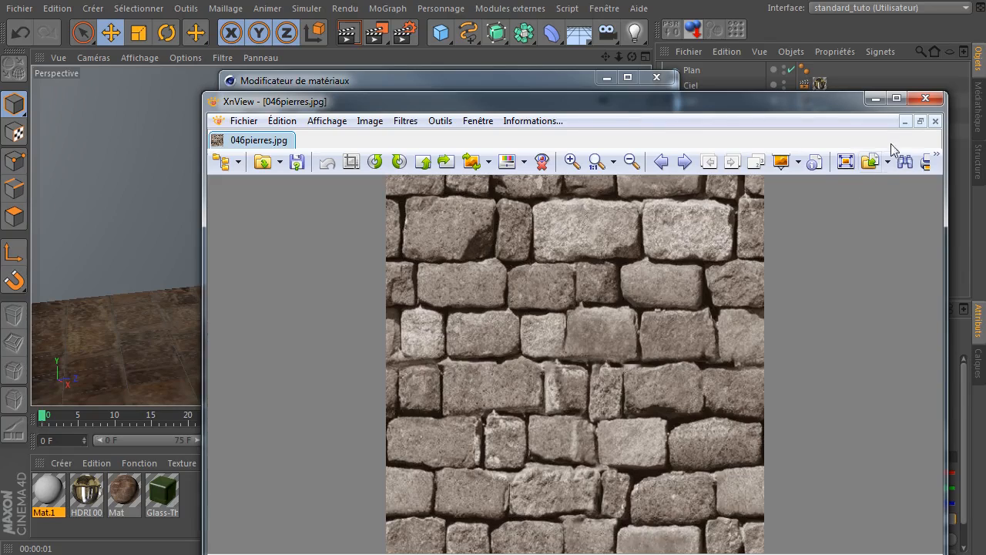
click(926, 98)
drag(985, 231, 430, 202)
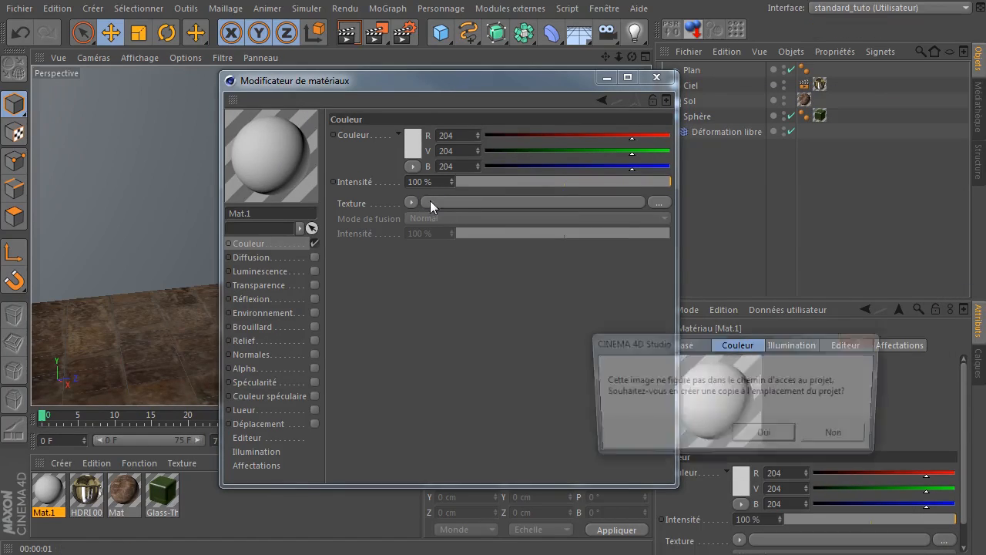
click(834, 432)
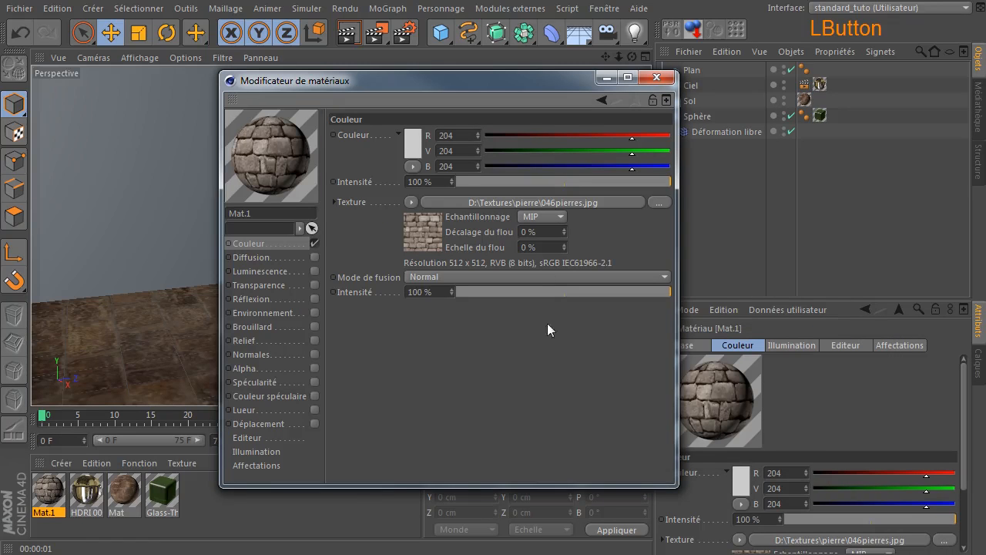
Step: Apply the stone material to the backdrop plane, put the material editor away and set the texture projection to Planaire
click(653, 74)
drag(50, 491, 694, 70)
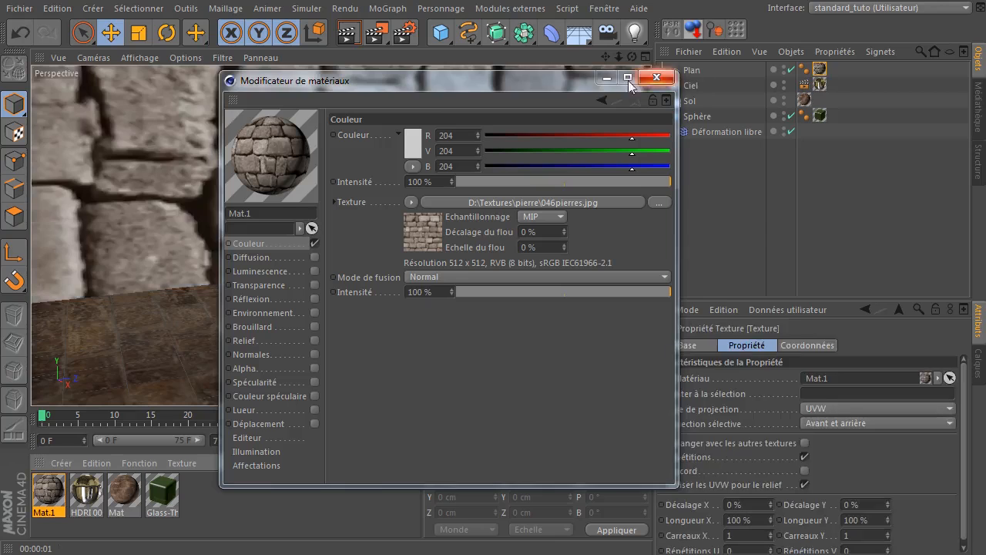
drag(443, 80, 985, 309)
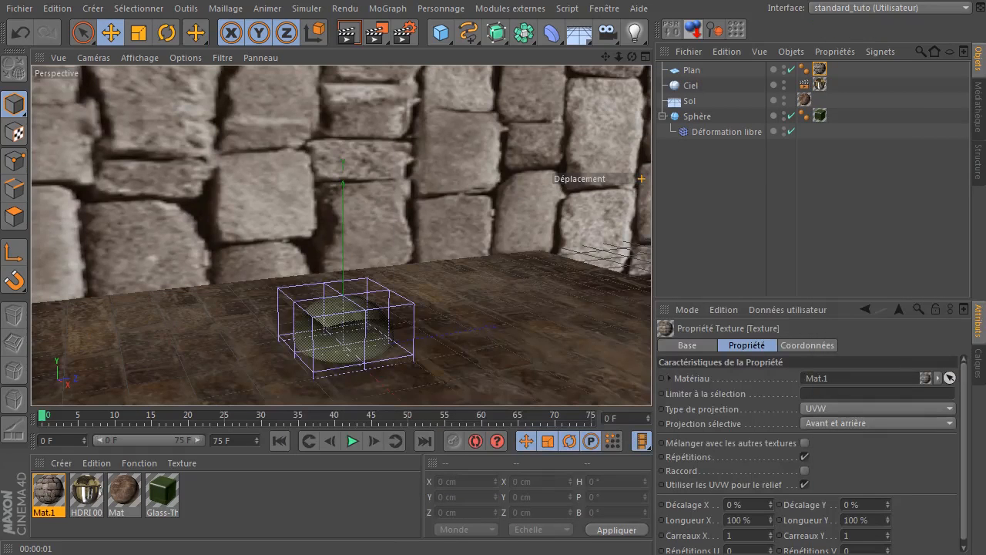
click(822, 73)
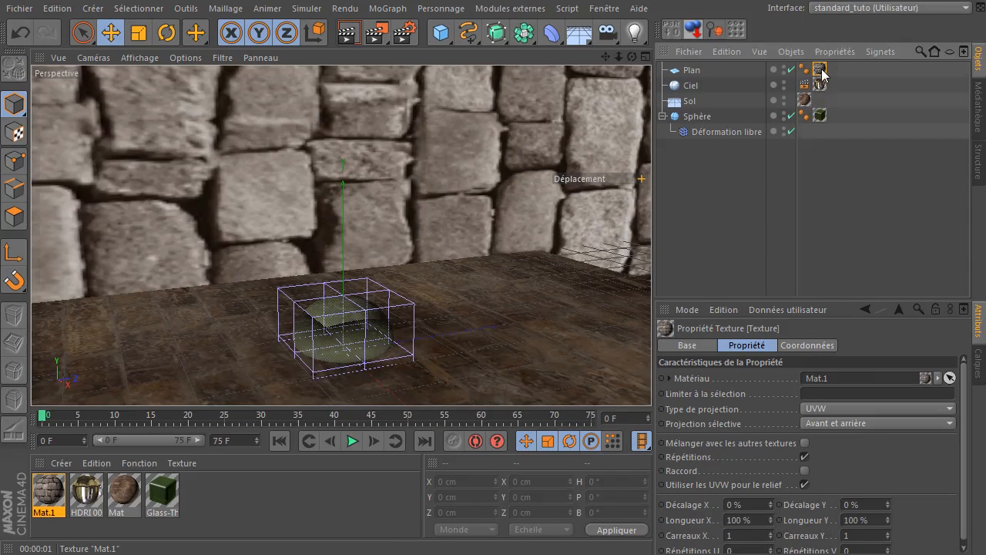
click(840, 411)
click(840, 454)
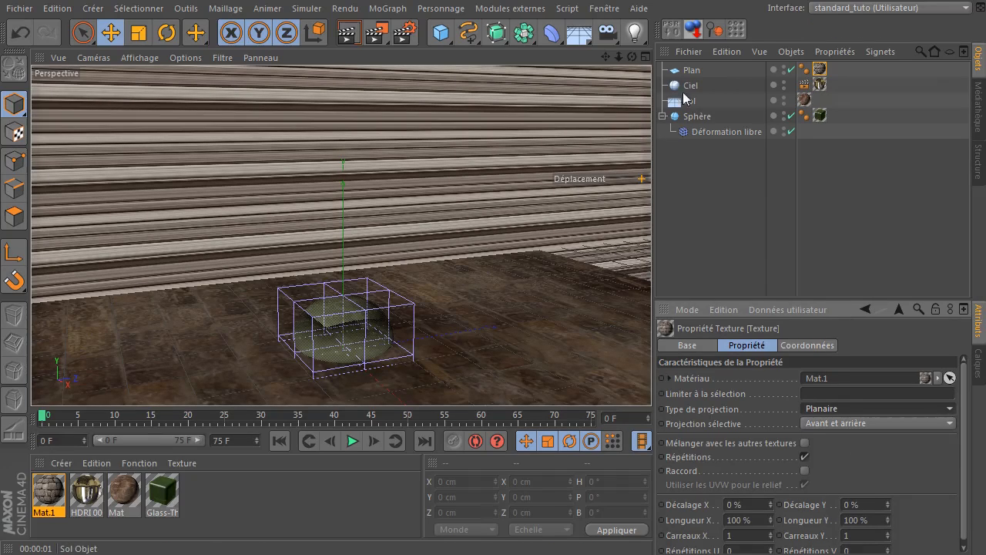
Step: Rotate the stone texture's projection to face the wall and scale it up, with a test render of the view
click(691, 70)
click(14, 133)
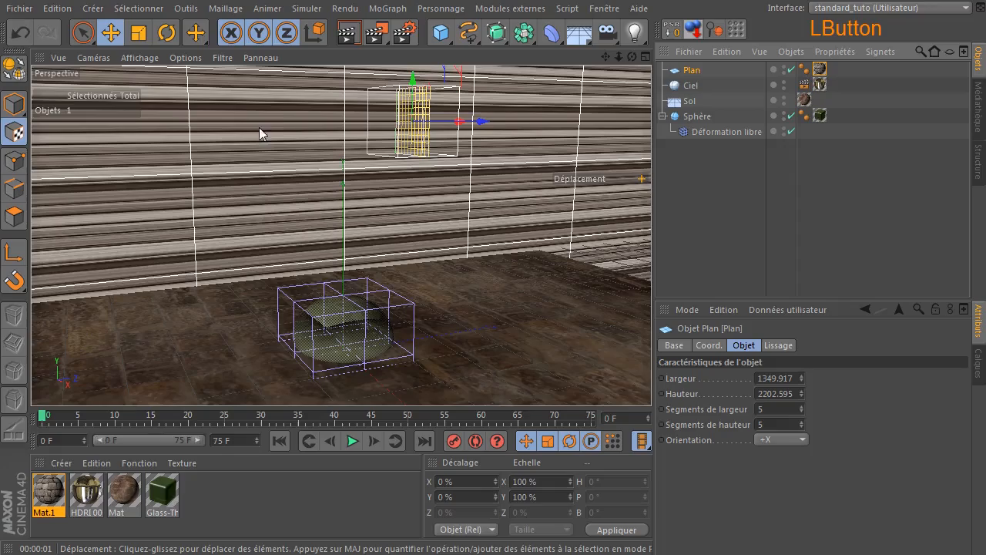
key(r)
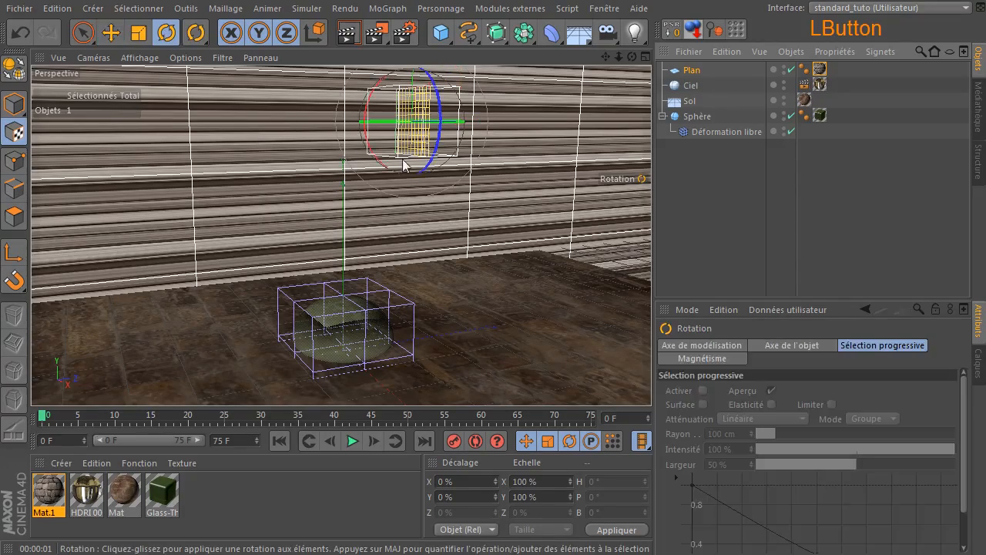
drag(370, 121, 540, 122)
click(139, 33)
drag(297, 216, 617, 162)
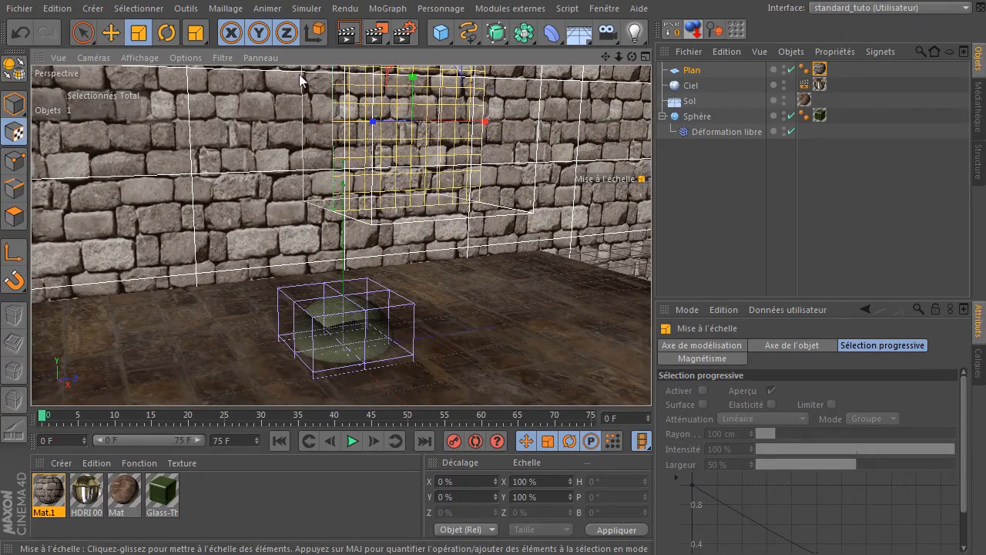
click(337, 36)
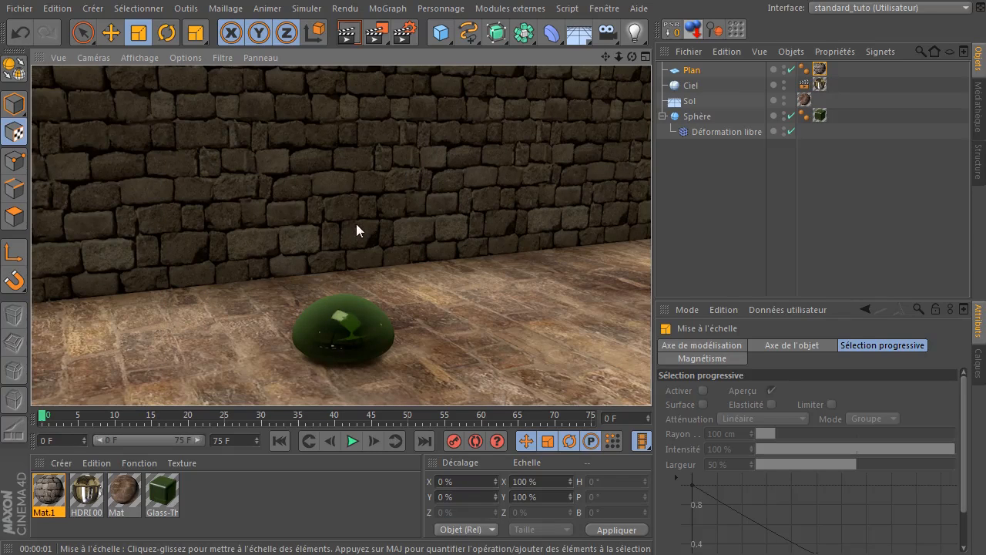
click(685, 185)
Step: Widen the backdrop plane until the stone wall spans the reframed view, and test-render it
drag(618, 58, 632, 42)
click(680, 71)
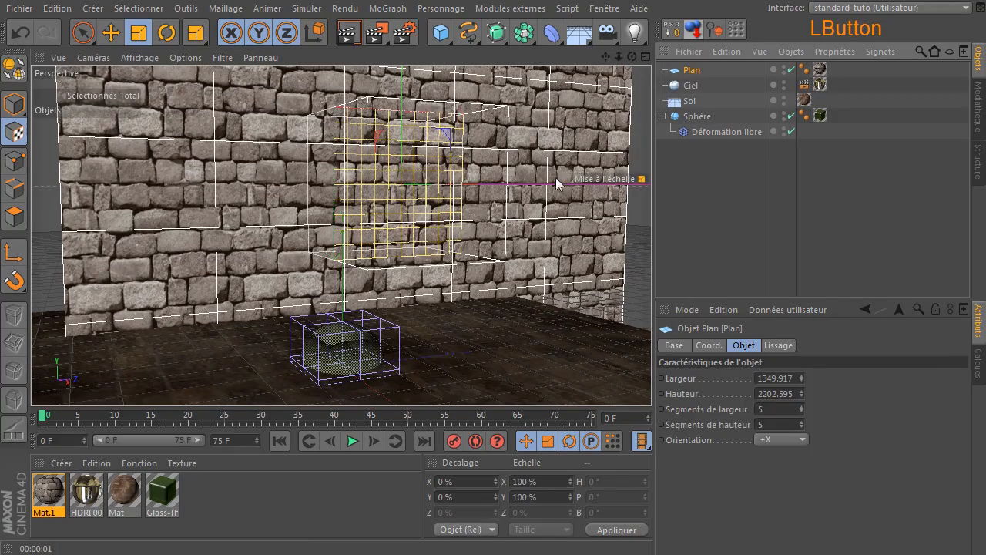
click(14, 104)
drag(627, 185, 758, 186)
click(687, 207)
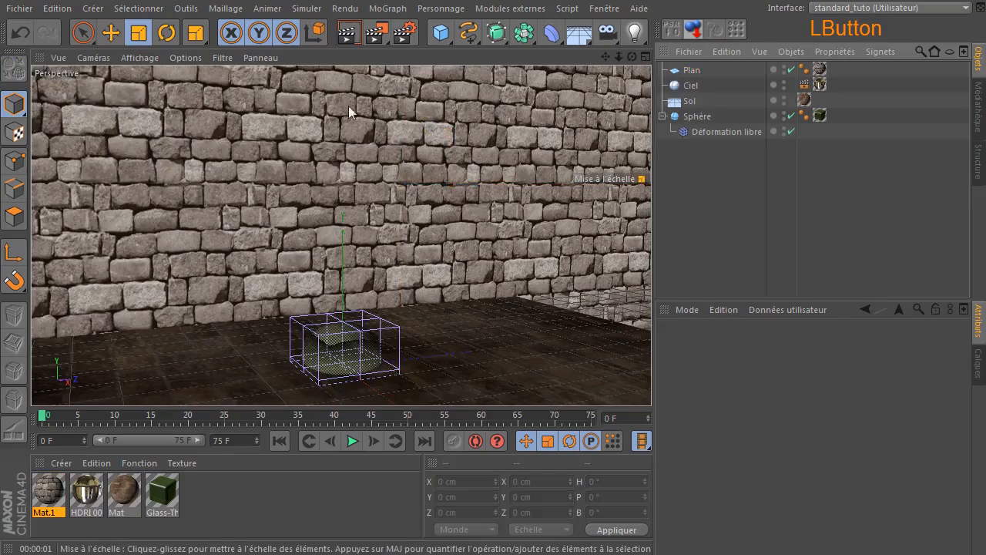
click(347, 37)
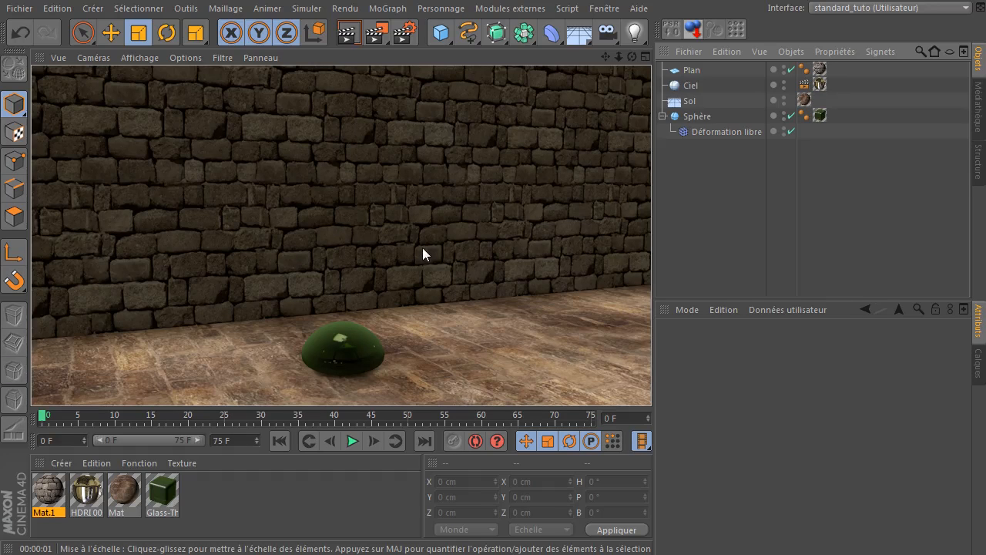
click(702, 199)
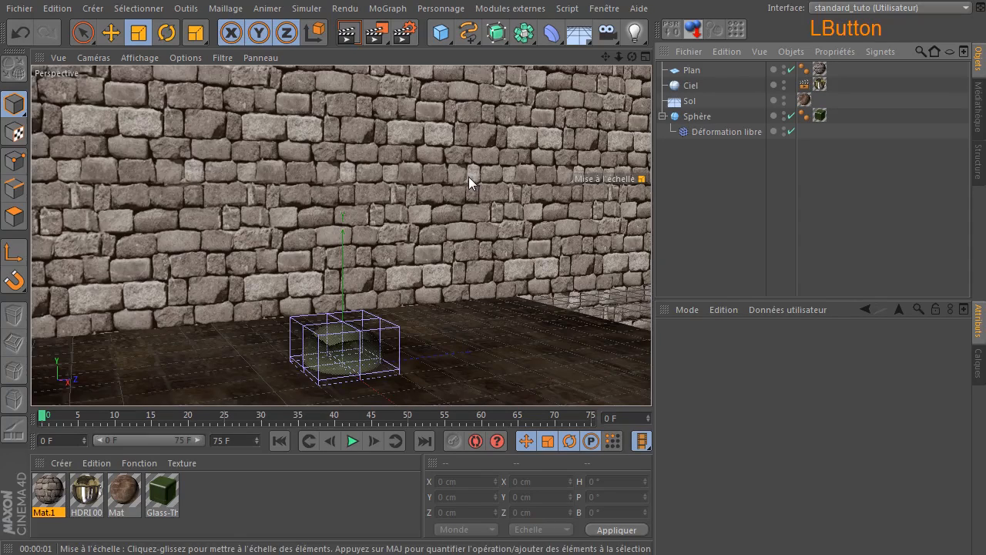
Step: Add an Omni light and move it to about X 658 cm and Y 267 cm, in front of the wall
click(633, 32)
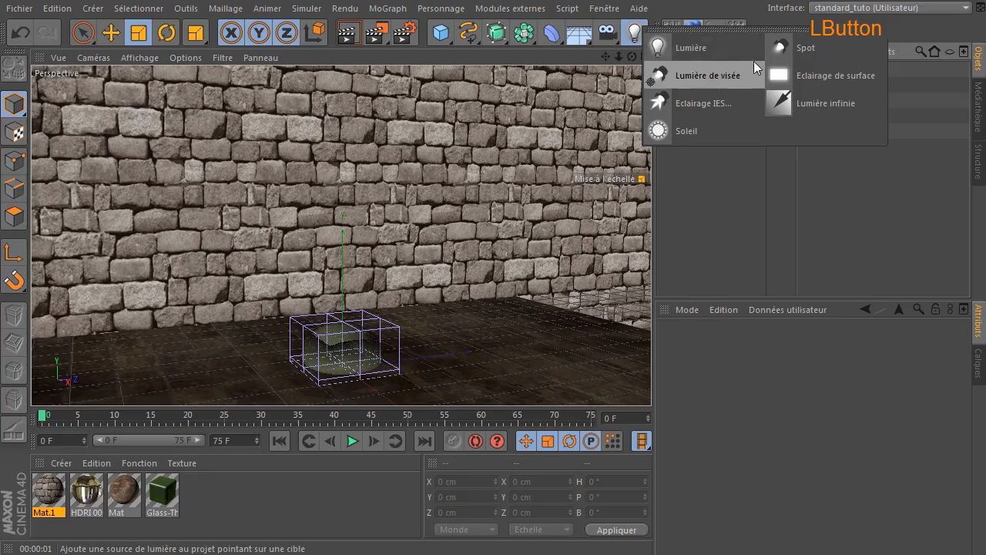
click(726, 51)
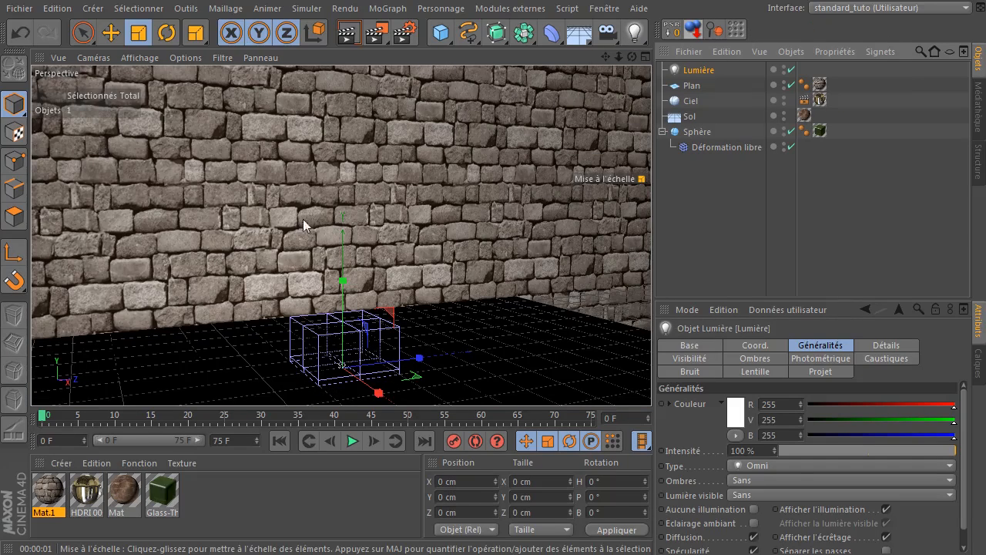
click(111, 33)
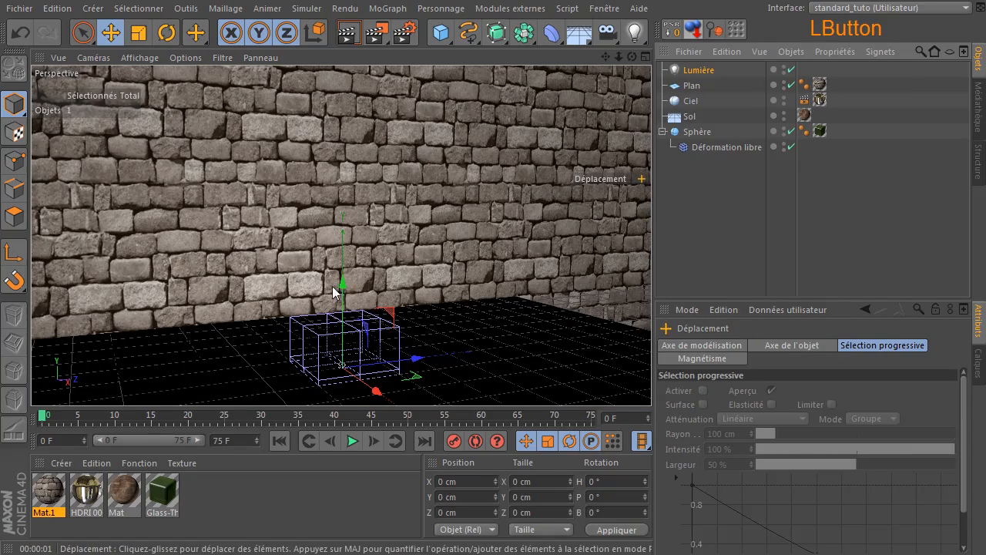
drag(342, 283, 370, 180)
drag(375, 269, 567, 318)
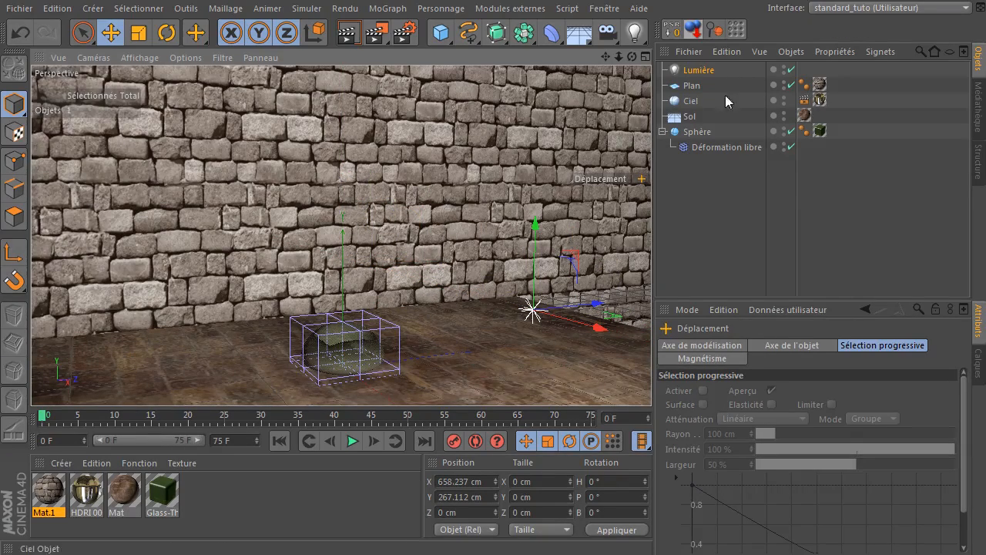
Step: Test-render the lit scene, lower the Omni light's intensity to 64 % and render the view again
click(351, 35)
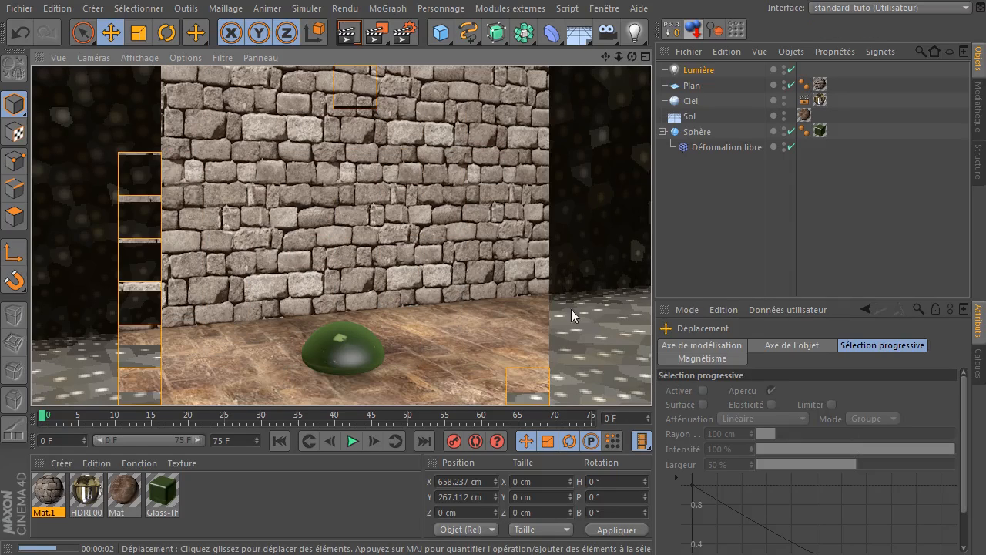
click(702, 73)
click(868, 450)
drag(868, 450, 893, 448)
click(347, 35)
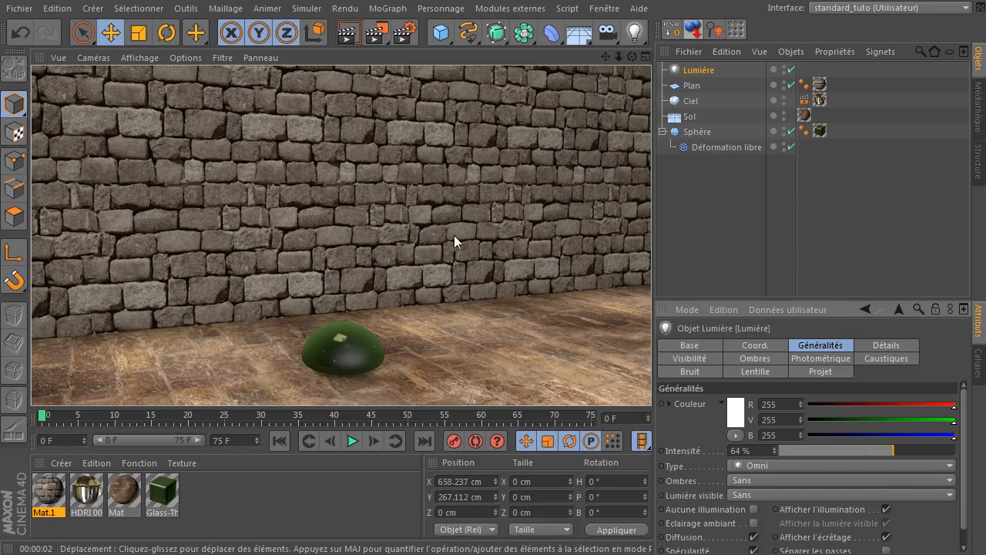
drag(984, 282, 543, 151)
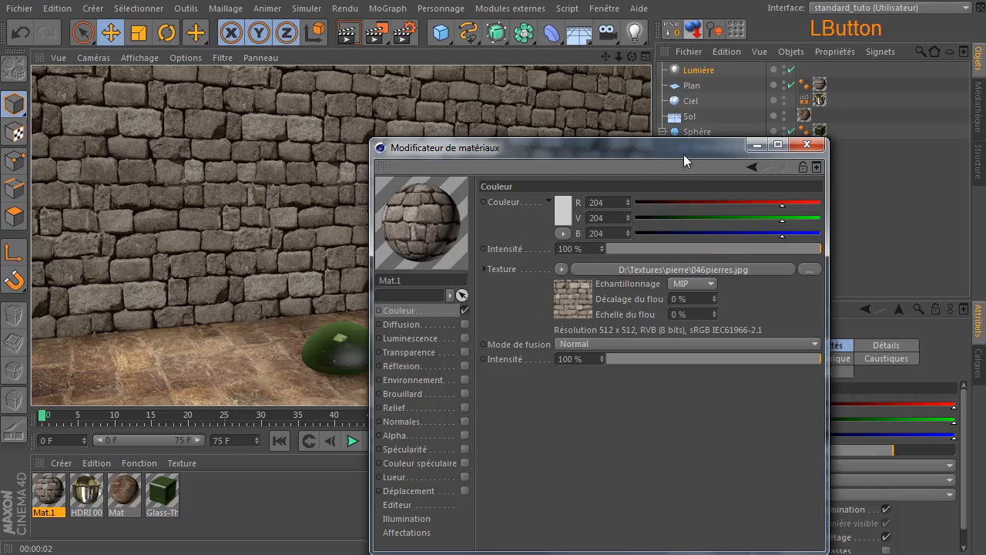
click(807, 145)
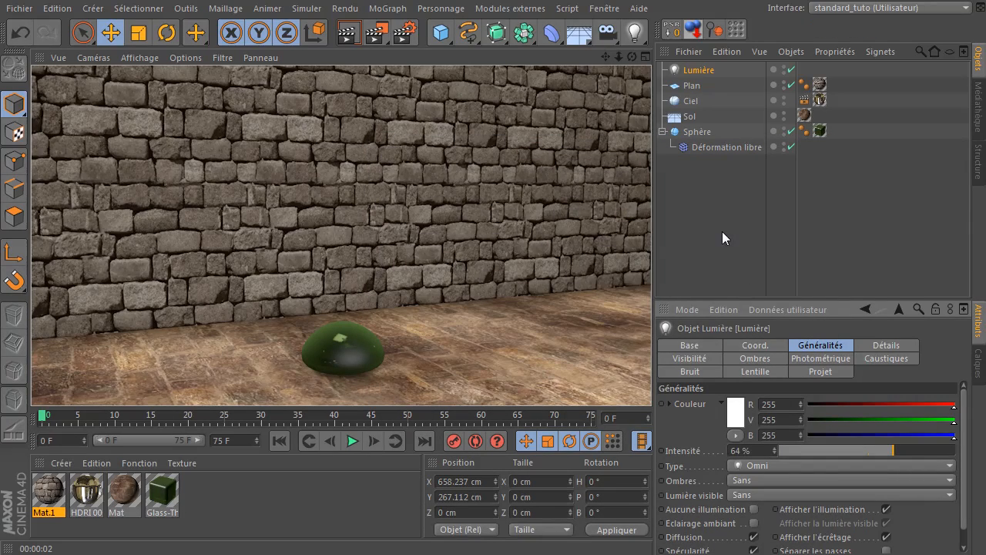
Step: Set the light's shadows to Masques d'ombres (ombres diffuses) and its intensity to 72 %, test-rendering the view
click(710, 70)
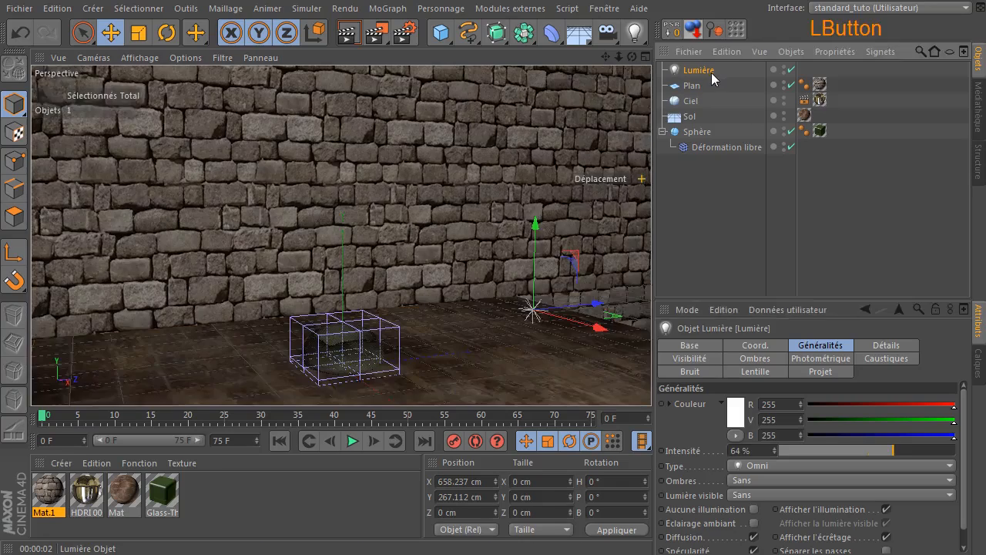
drag(797, 301, 796, 190)
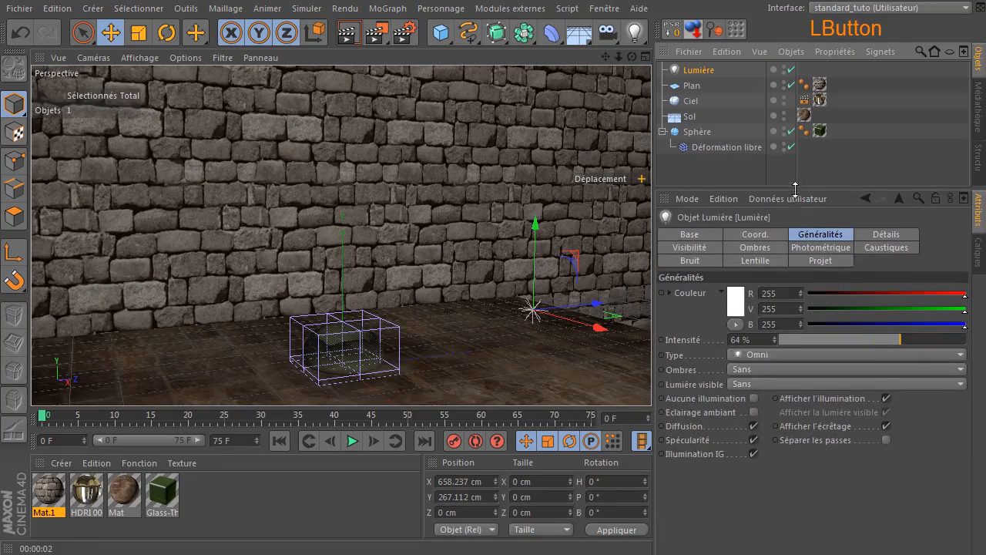
click(761, 366)
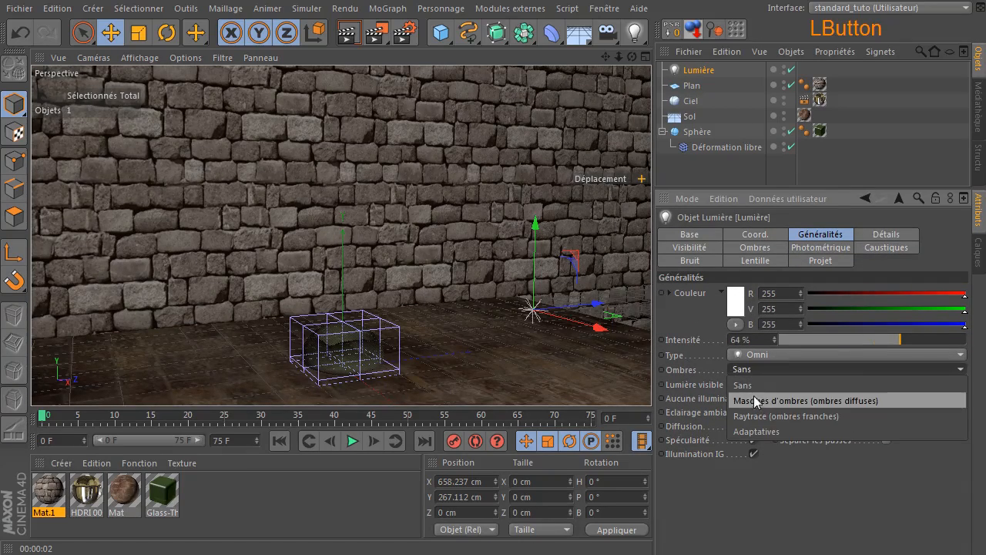
click(752, 398)
click(349, 32)
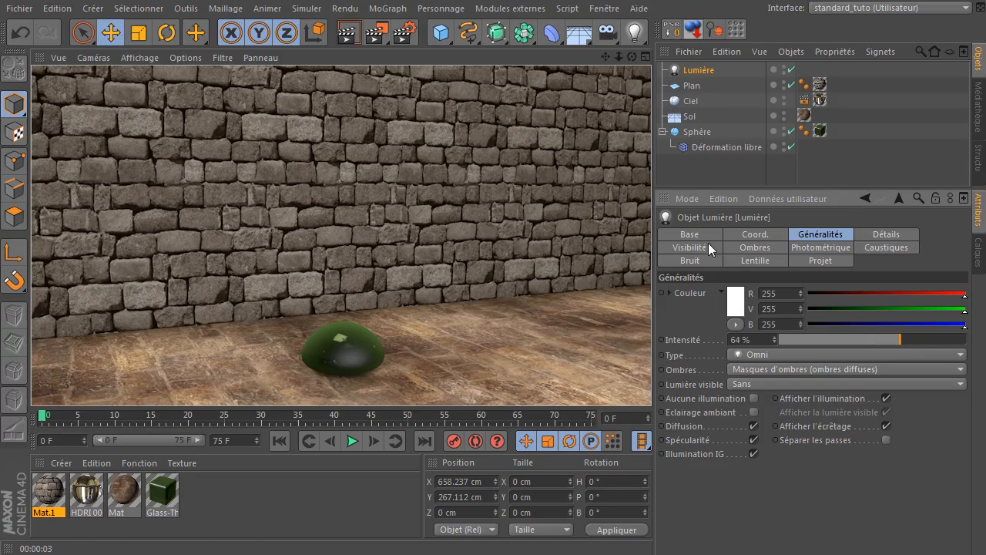
click(915, 339)
click(352, 37)
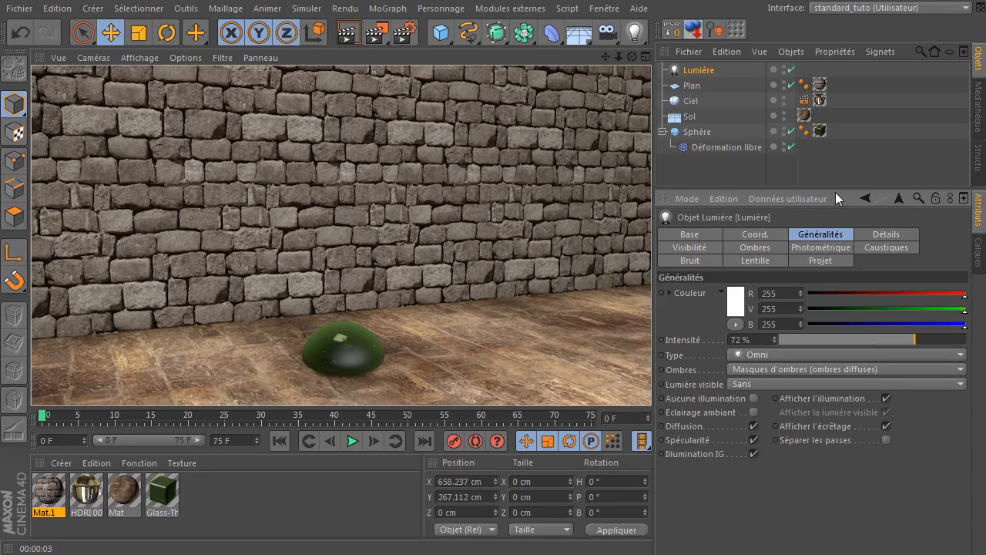
Step: Test the shadows with a temporary cube about 720 cm tall at about Z 152 cm, then delete it
drag(441, 33, 599, 44)
drag(342, 327, 343, 218)
drag(426, 350, 467, 330)
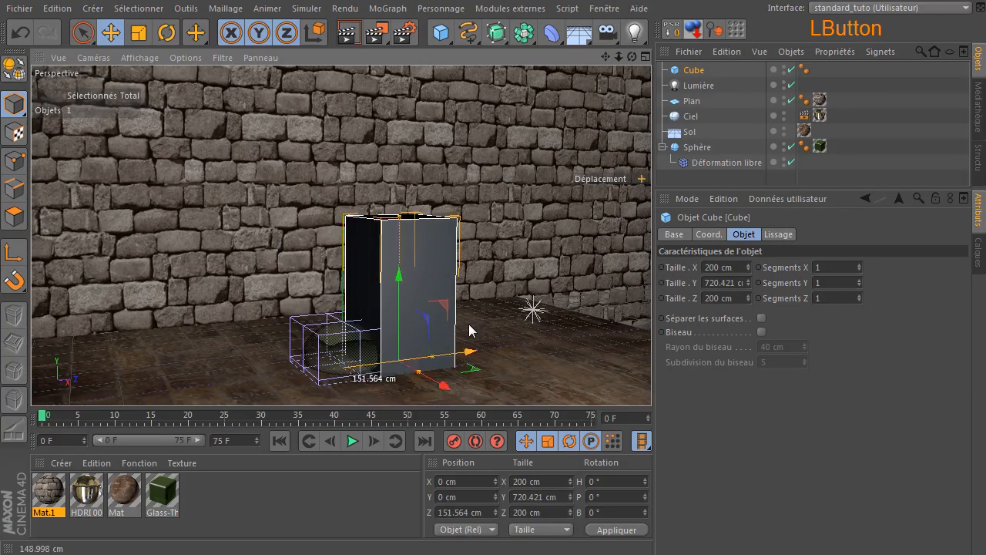
click(349, 35)
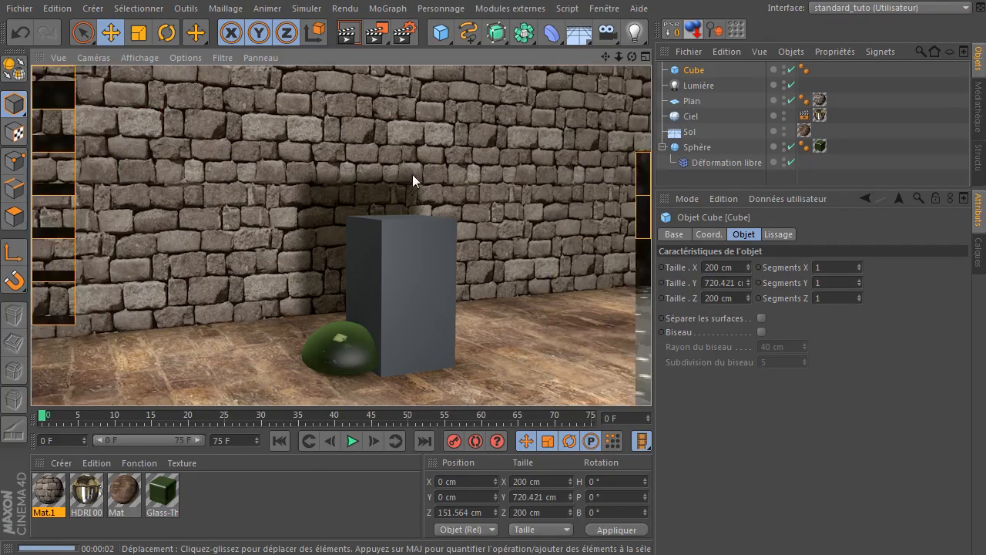
click(694, 70)
key(Delete)
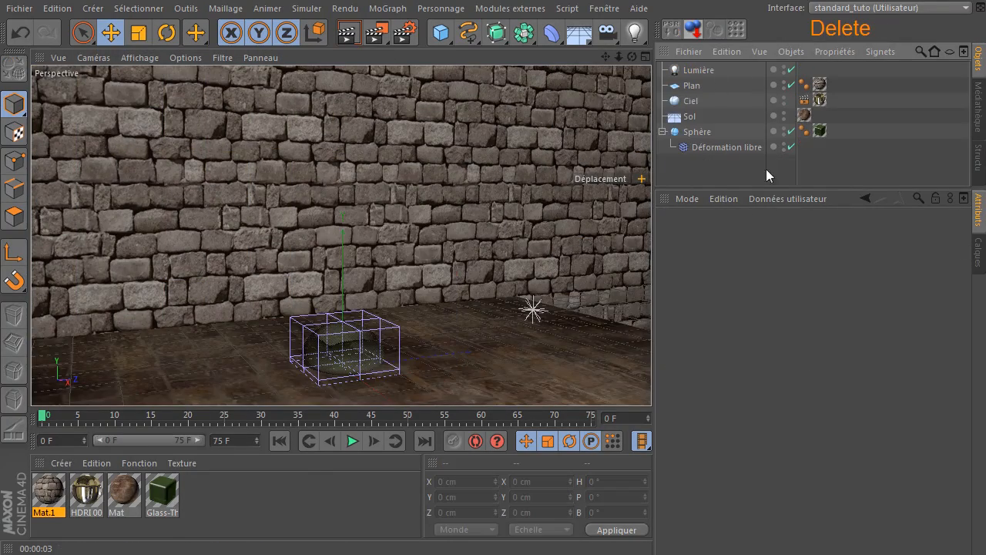
Step: Exclude the sphere from the light's illumination in its project settings and test-render the view
click(709, 70)
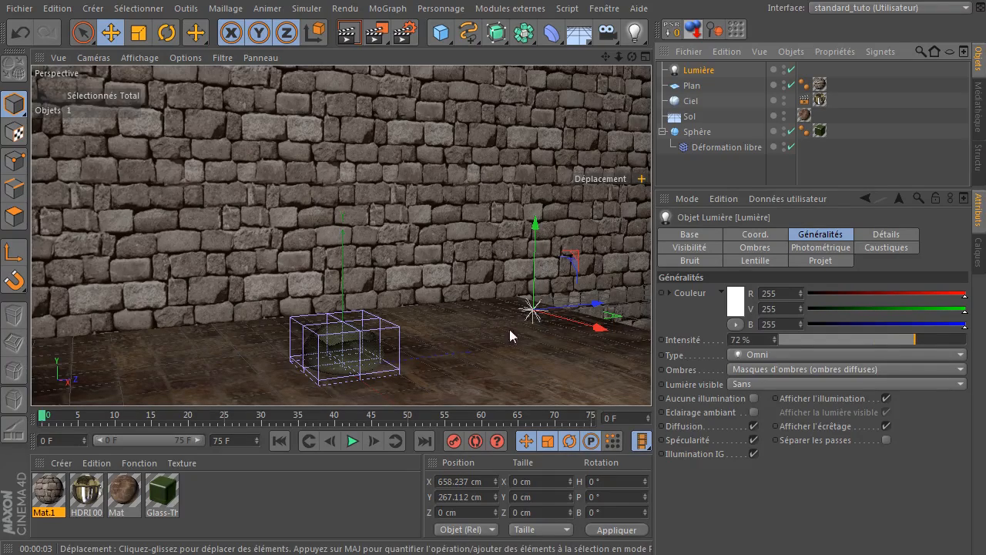
click(701, 70)
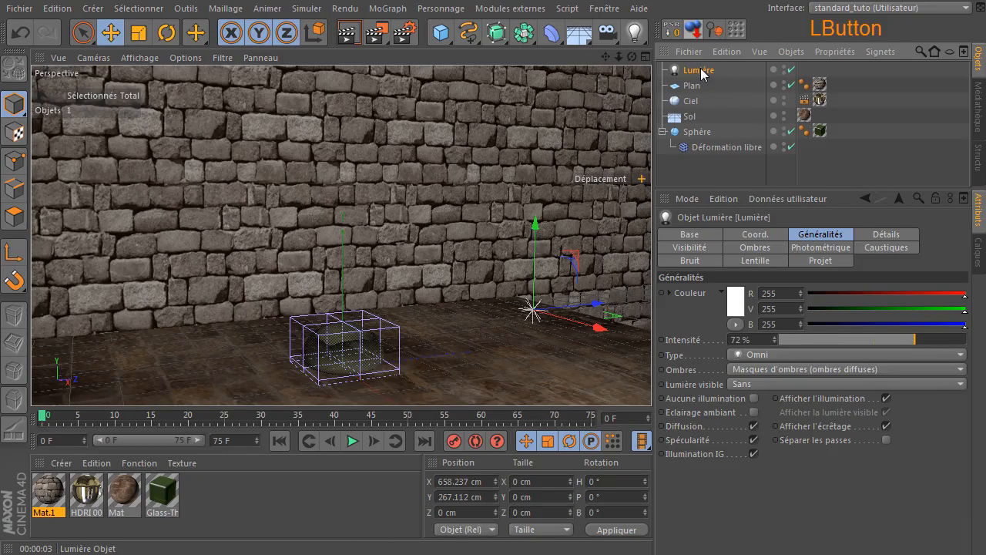
click(817, 262)
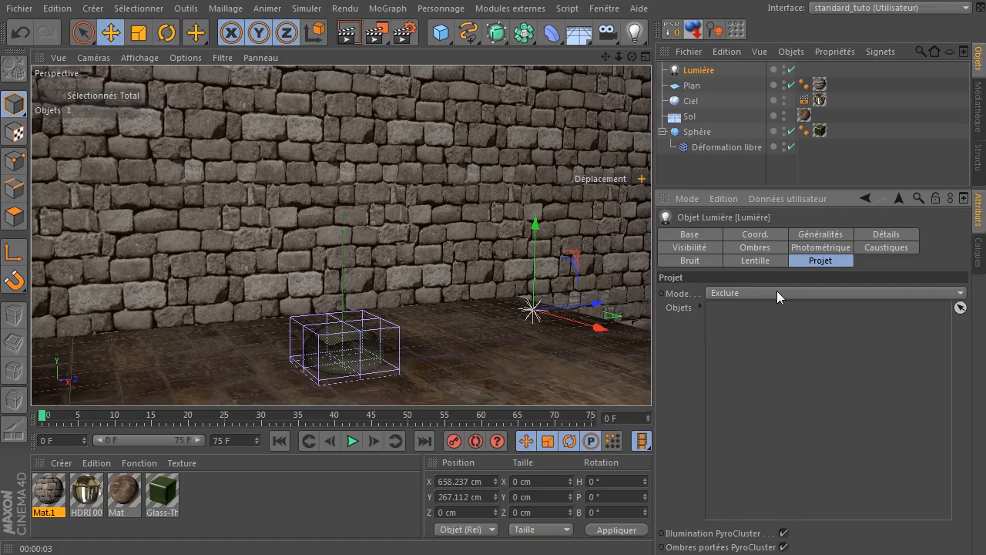
drag(693, 138, 794, 350)
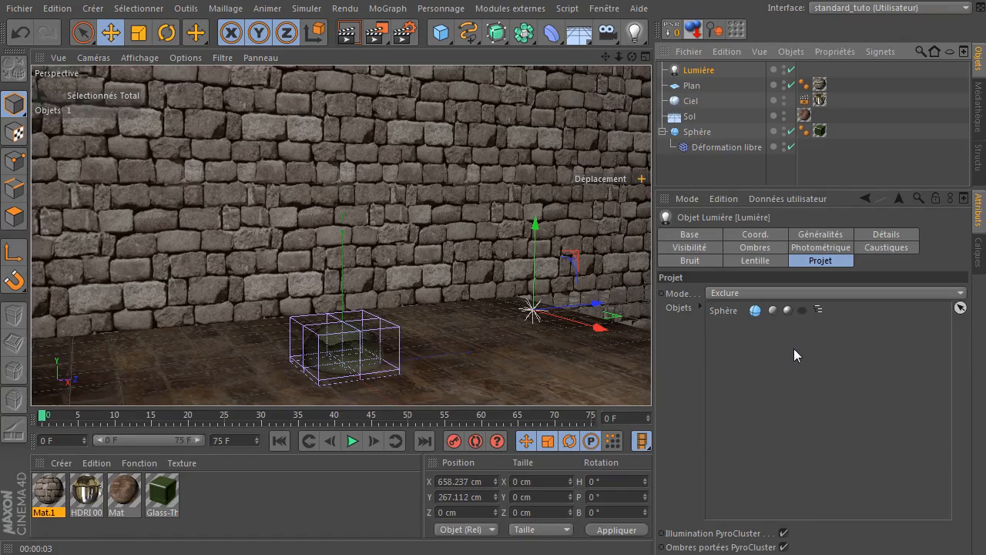
click(348, 33)
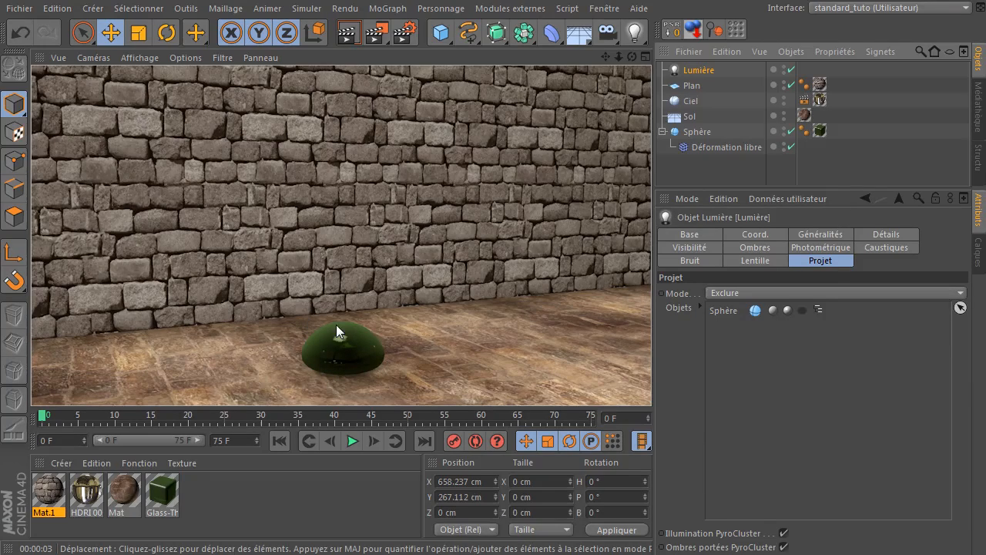
Step: In the right view, start a linear spline at the sphere's base and trace the back and top of a monster-head profile
click(725, 173)
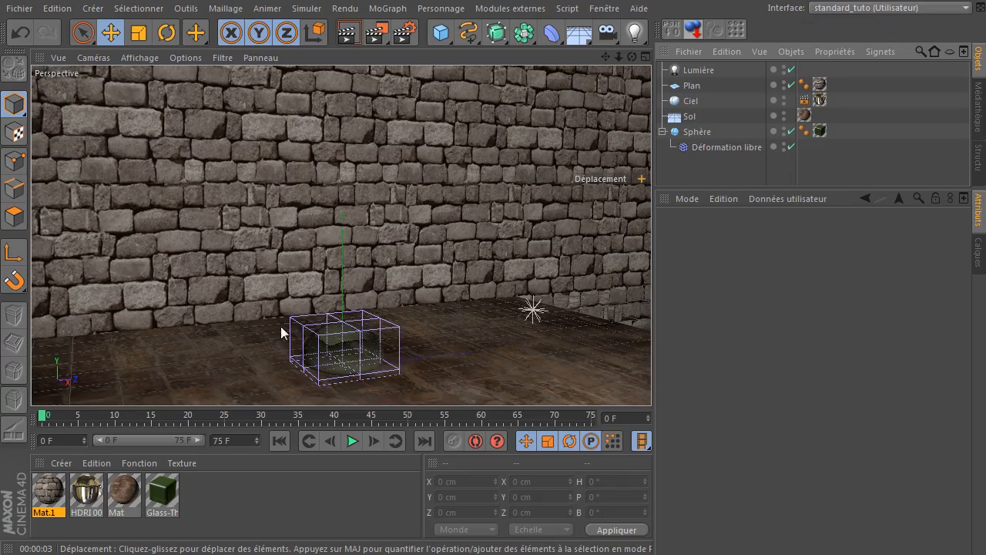
middle_click(408, 185)
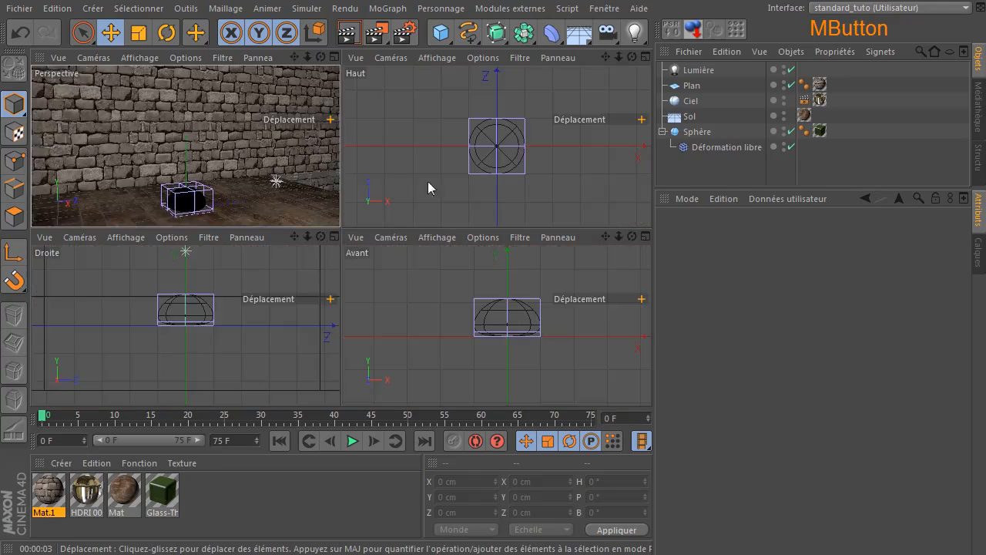
middle_click(130, 294)
scroll(502, 174, down, 4)
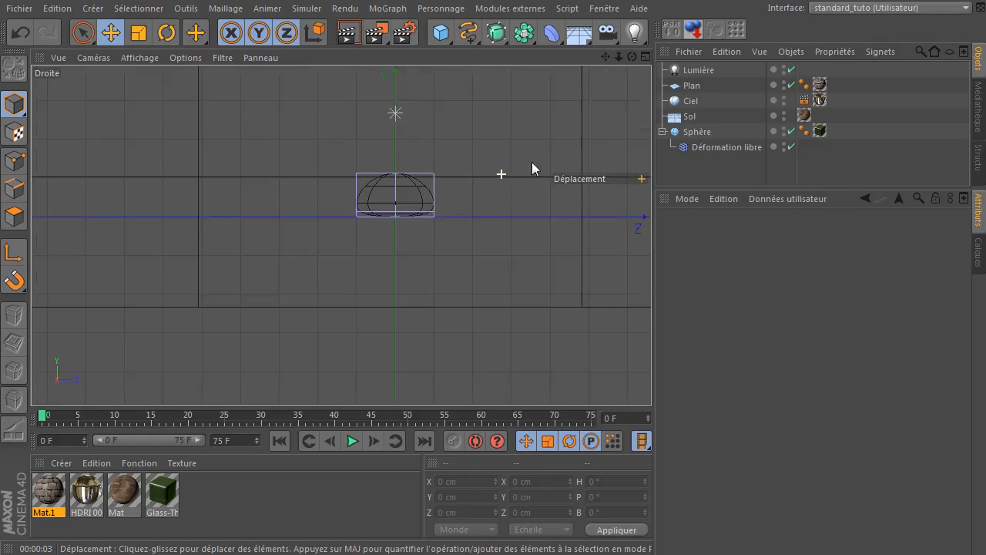
drag(605, 57, 606, 61)
drag(341, 235, 333, 327)
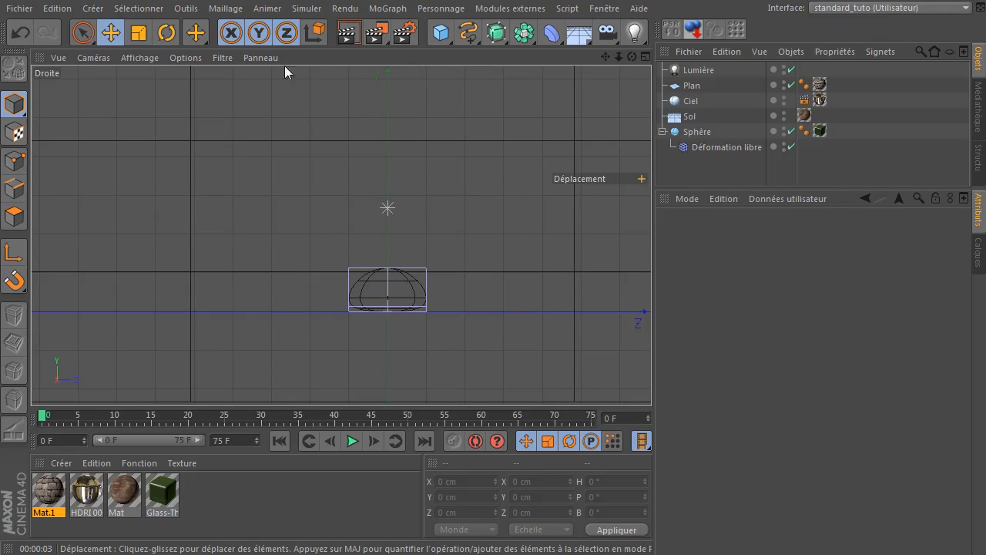
mouse_move(608, 59)
mouse_down()
mouse_move(588, 116)
mouse_move(603, 62)
mouse_up()
drag(468, 34, 514, 80)
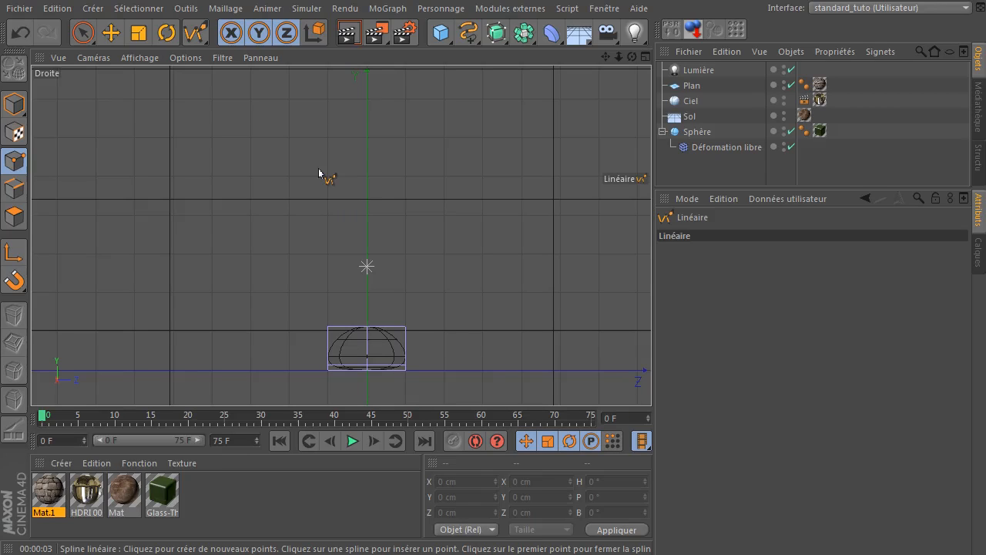
click(399, 367)
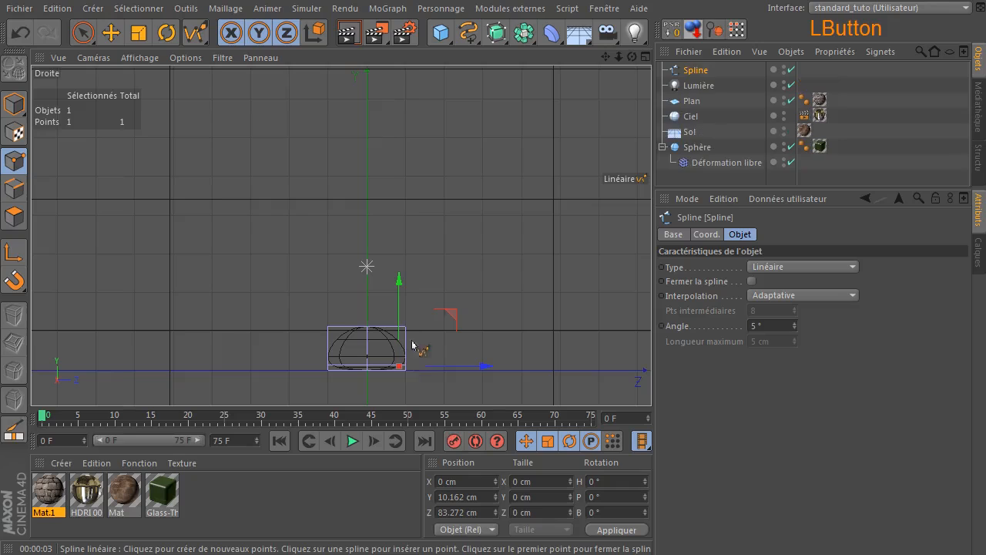
click(424, 235)
click(444, 125)
click(359, 77)
click(256, 86)
click(228, 140)
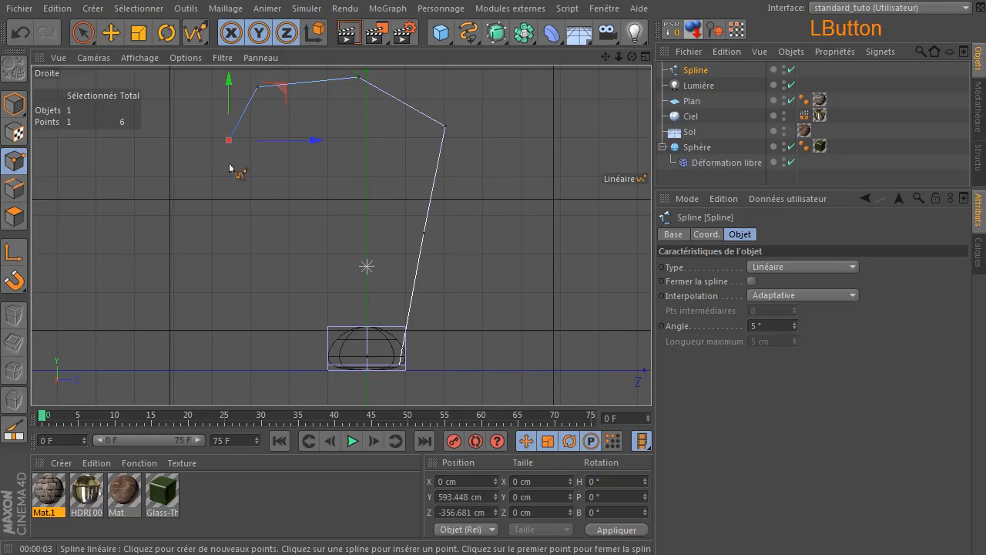
Step: Continue the spline into the open mouth with a zigzag row of upper teeth
click(257, 192)
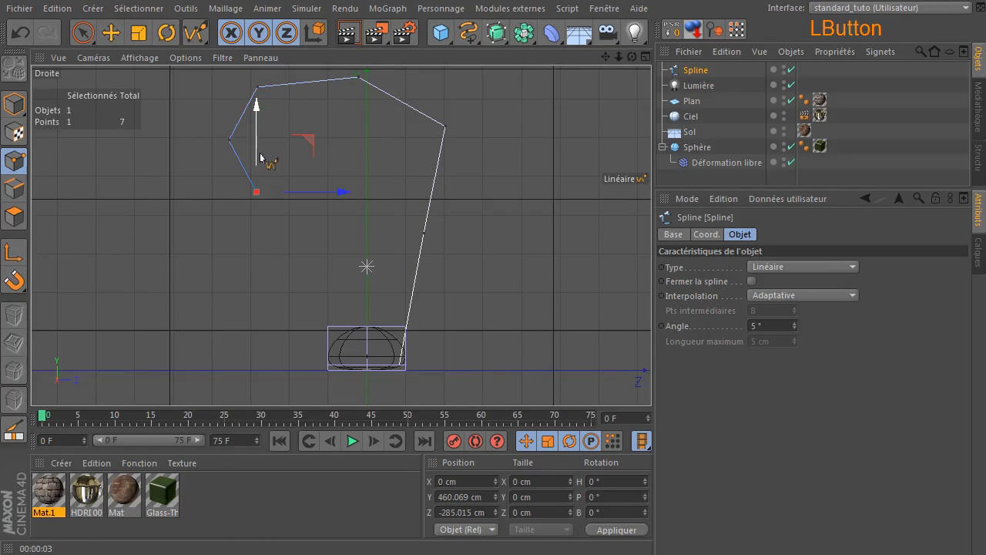
click(264, 142)
click(277, 161)
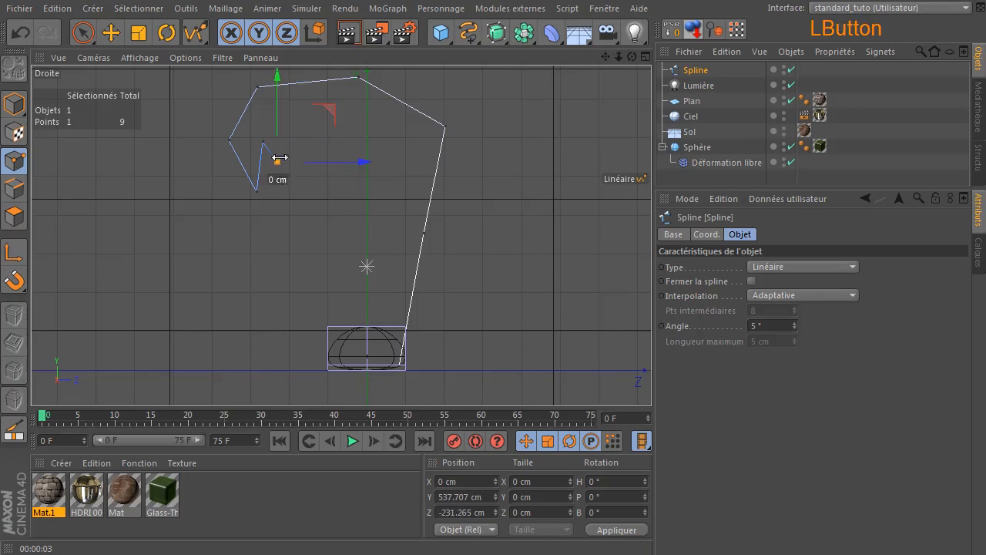
click(290, 129)
click(299, 141)
click(309, 126)
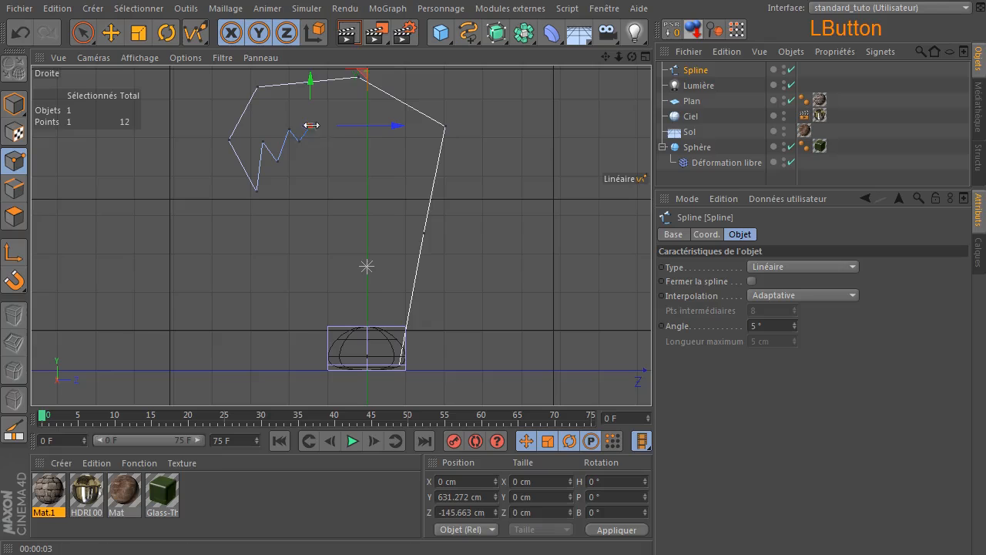
Step: Trace the back of the mouth, the zigzag lower teeth and the jaw down to the opposite edge of the sphere's base
click(342, 169)
click(311, 245)
click(300, 222)
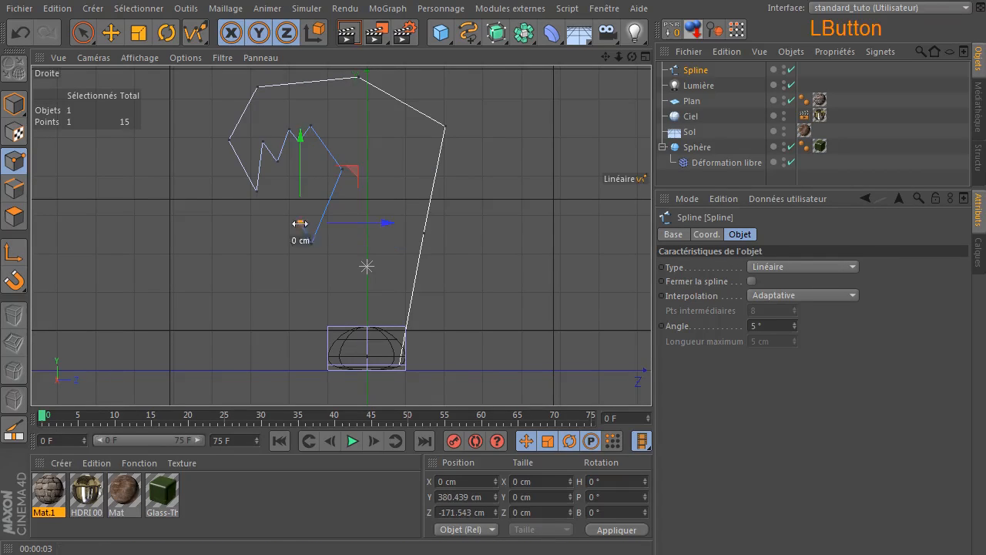
click(291, 242)
click(277, 213)
click(263, 249)
click(255, 204)
click(241, 257)
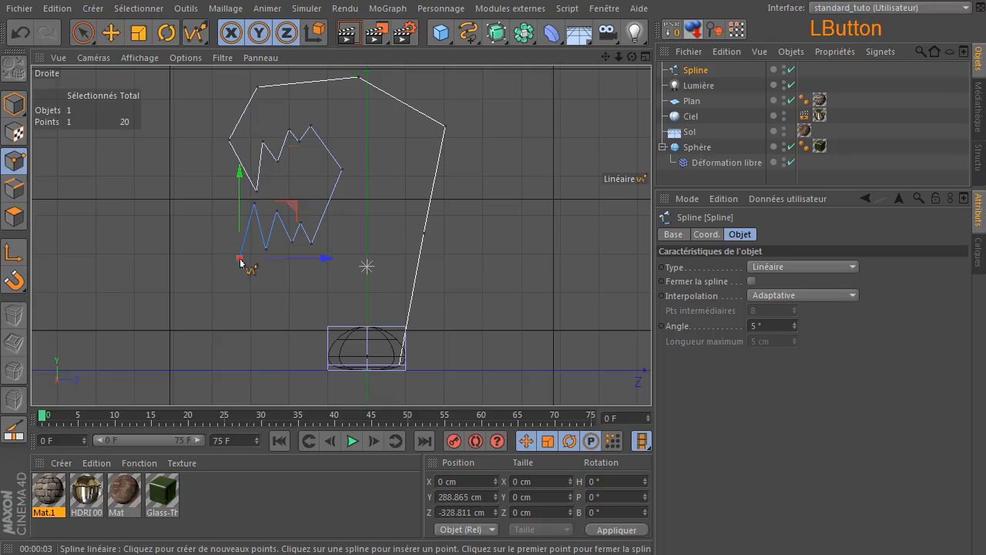
click(268, 290)
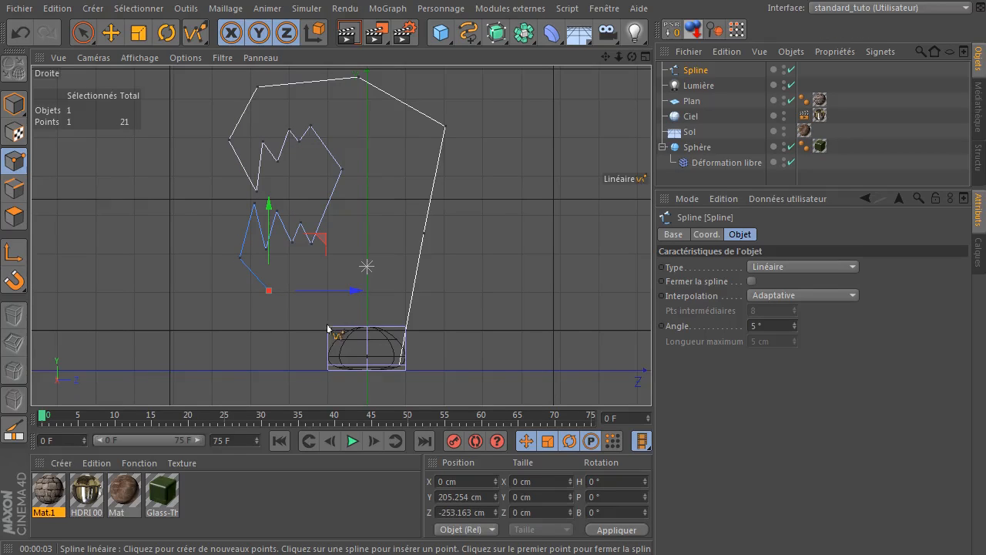
click(333, 363)
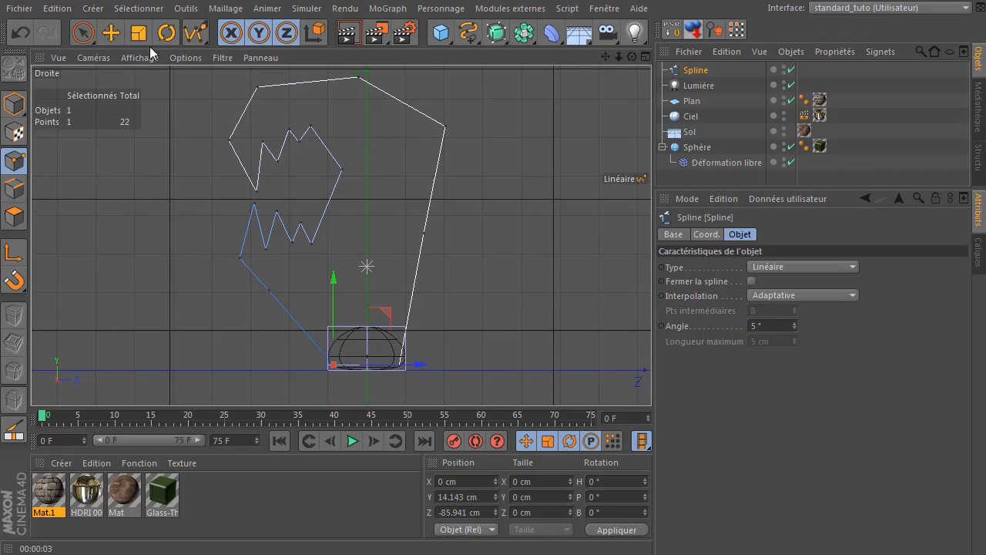
Step: Reshape the spline's back by nudging the nape point and raising the points at the back and top of the head
click(85, 34)
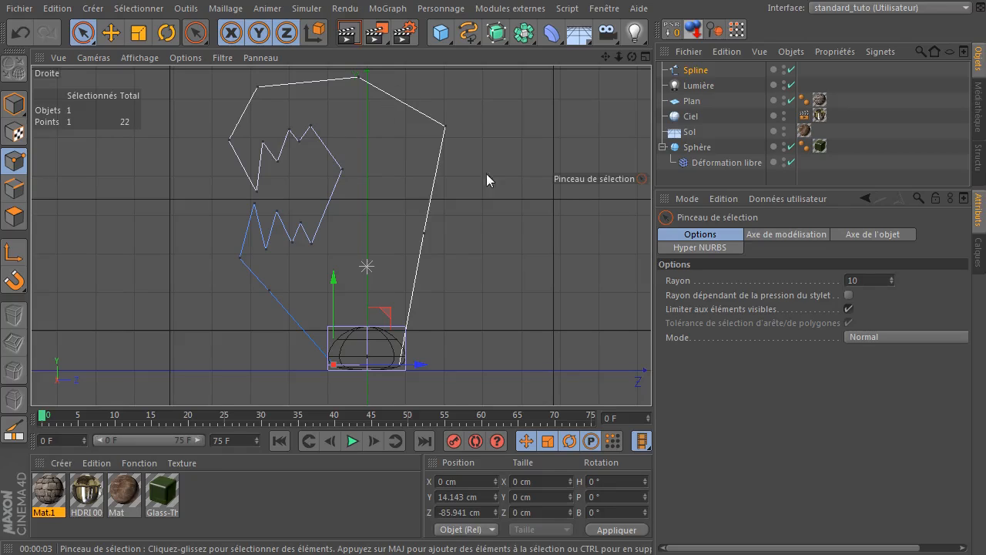
drag(607, 58, 607, 60)
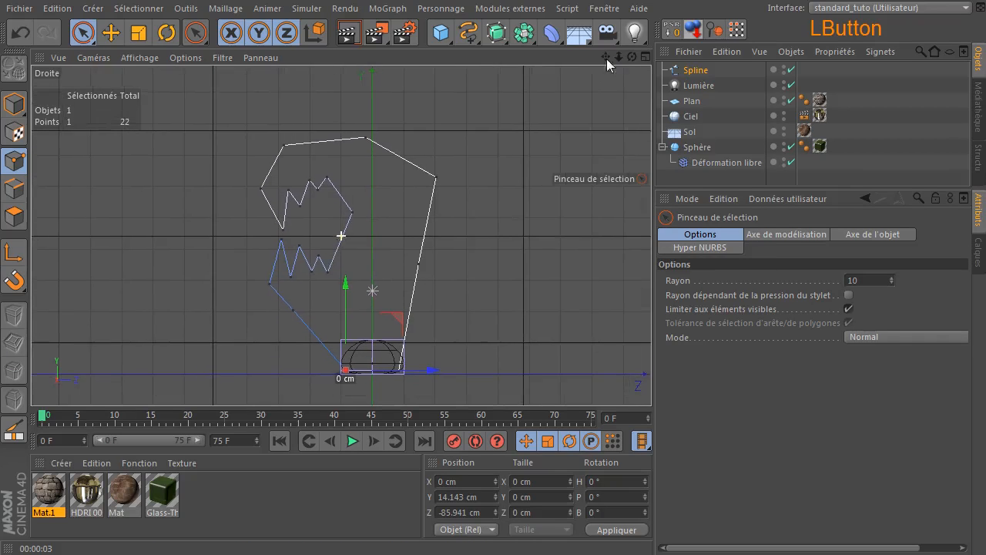
click(417, 266)
drag(468, 214, 463, 199)
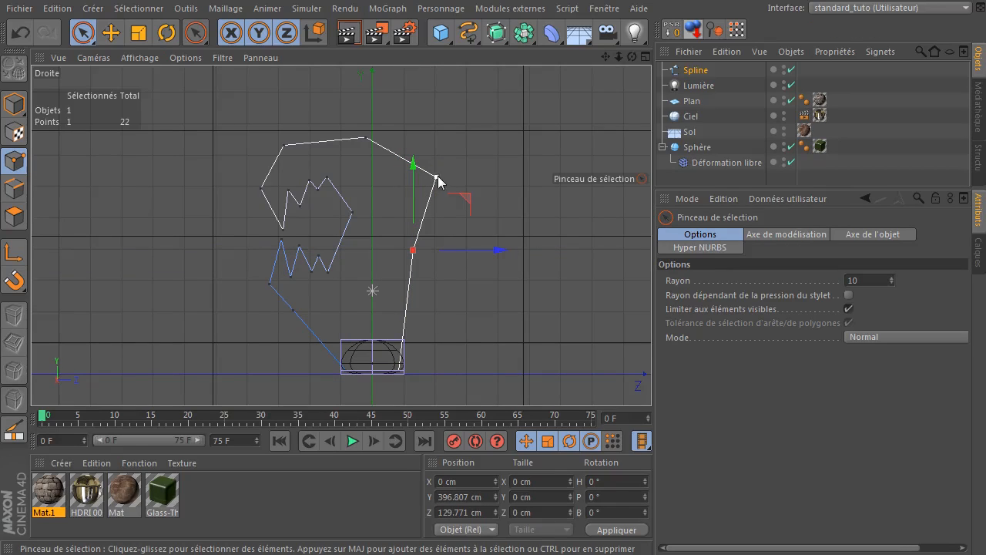
click(436, 176)
drag(486, 123, 440, 65)
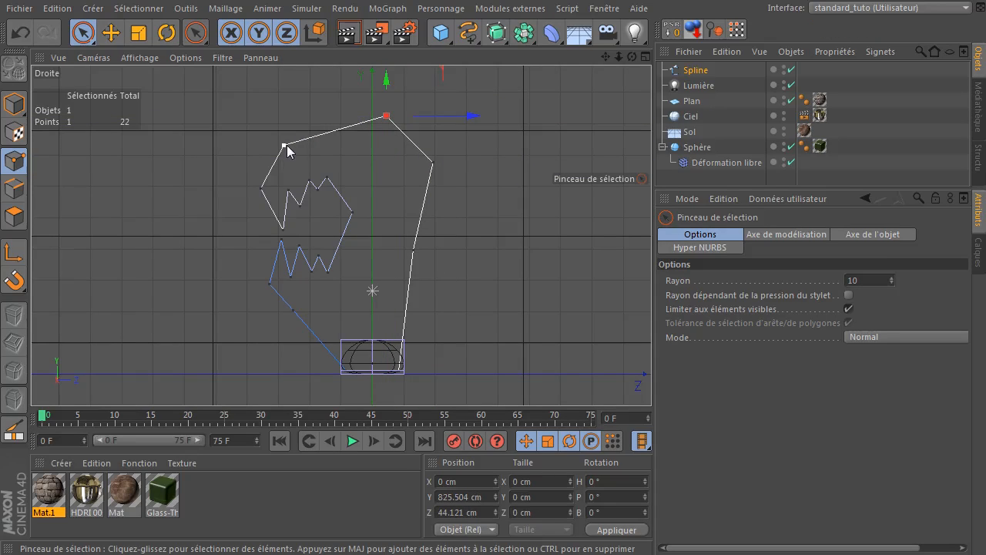
Step: Select the forehead, snout and upper-teeth points together and move them slightly upward
click(284, 146)
drag(84, 33, 141, 74)
drag(206, 126, 349, 239)
drag(356, 143, 346, 119)
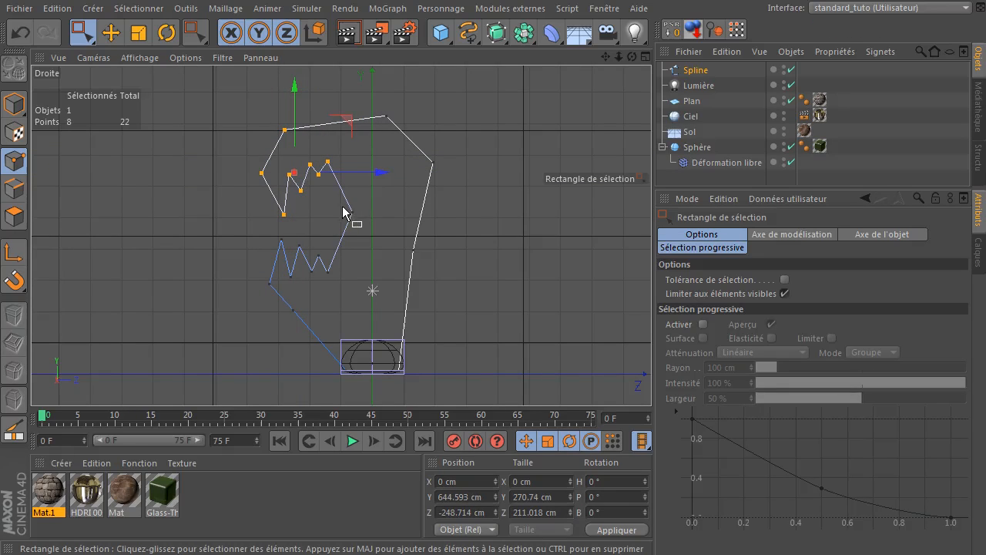
Step: Move the mouth's back point outward and shift the lower-teeth, jaw and throat points toward the neck
drag(339, 200, 363, 227)
drag(403, 157, 413, 143)
drag(228, 233, 351, 293)
drag(356, 214, 370, 206)
drag(269, 300, 331, 336)
drag(351, 262, 380, 261)
Step: Pull the front lower fang's tip forward and slightly raise the notch behind it
drag(82, 32, 115, 44)
drag(296, 227, 302, 226)
mouse_move(351, 182)
mouse_down()
mouse_move(340, 194)
mouse_move(337, 185)
mouse_up()
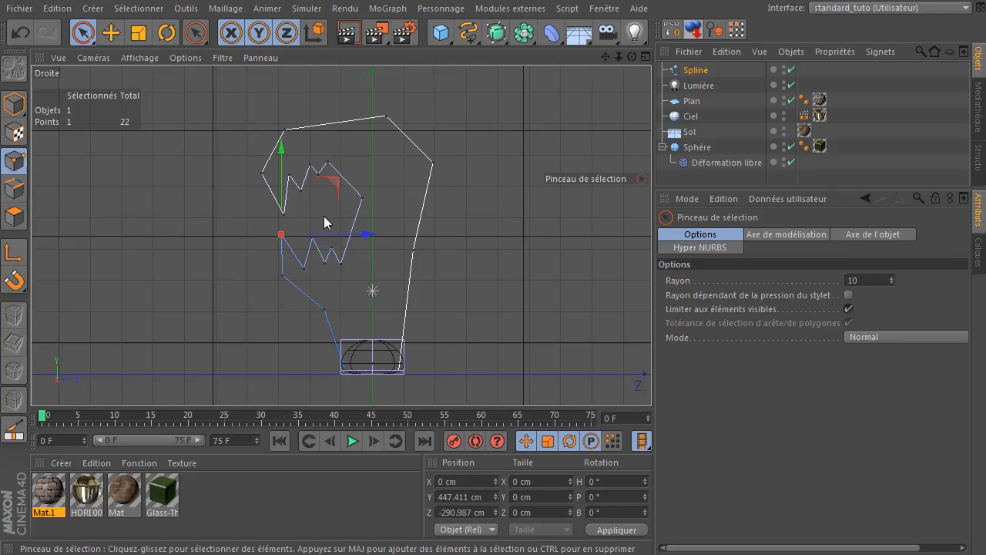
ctrl+scroll(330, 236, up, 3)
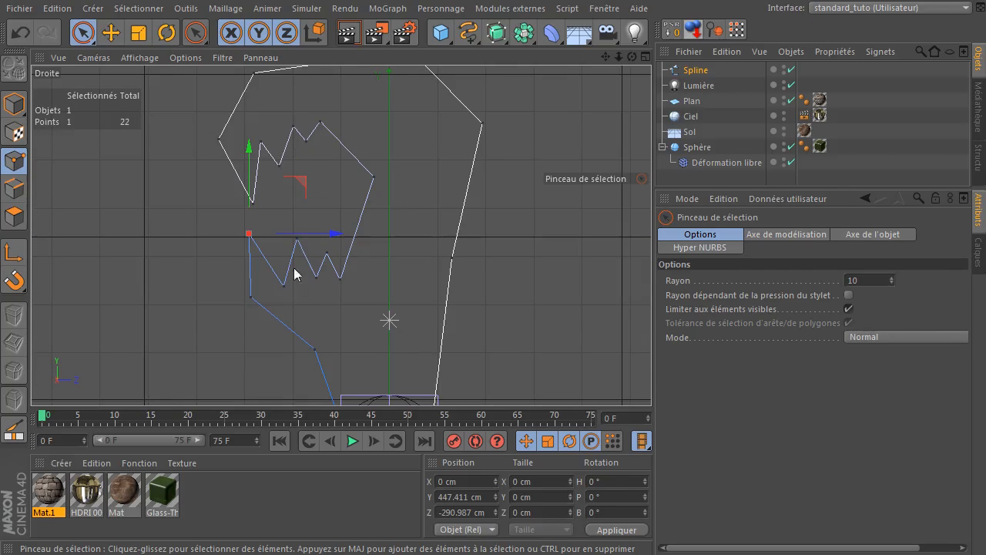
drag(285, 294, 305, 287)
click(343, 240)
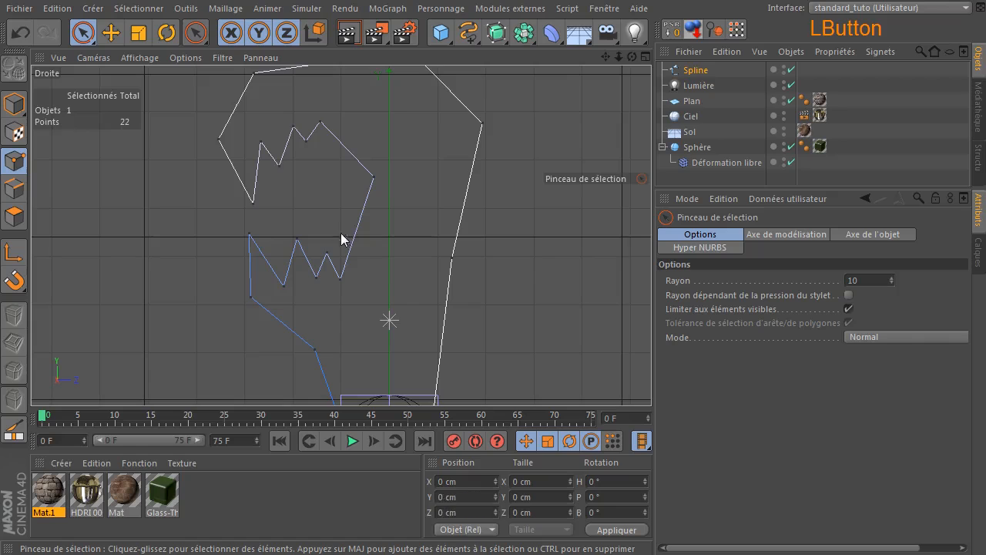
click(284, 286)
mouse_move(337, 237)
mouse_down()
mouse_move(348, 227)
mouse_move(339, 230)
mouse_up()
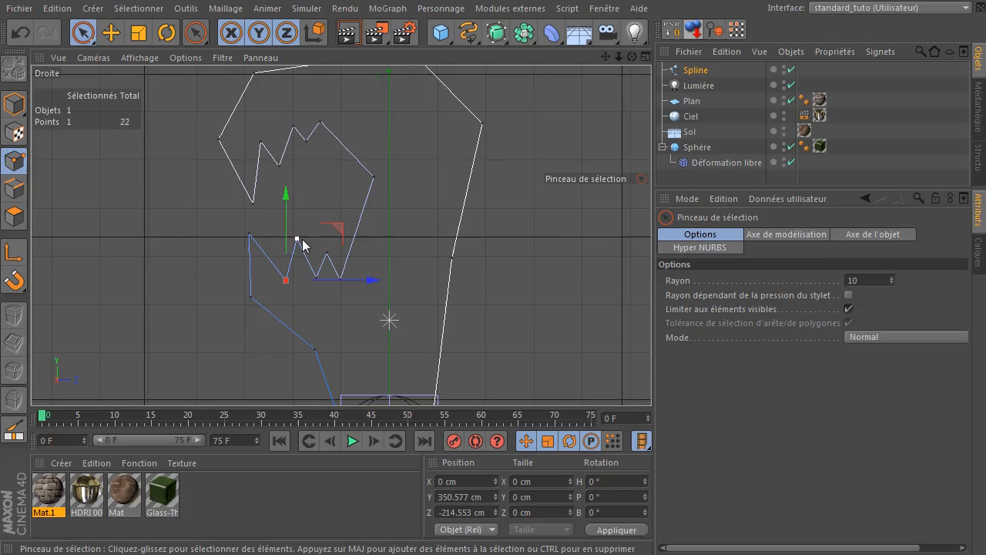
Step: Lower the second lower tooth's tip and the point at the back of the mouth
click(297, 238)
mouse_move(344, 187)
mouse_down()
mouse_move(351, 176)
mouse_move(347, 197)
mouse_up()
click(395, 186)
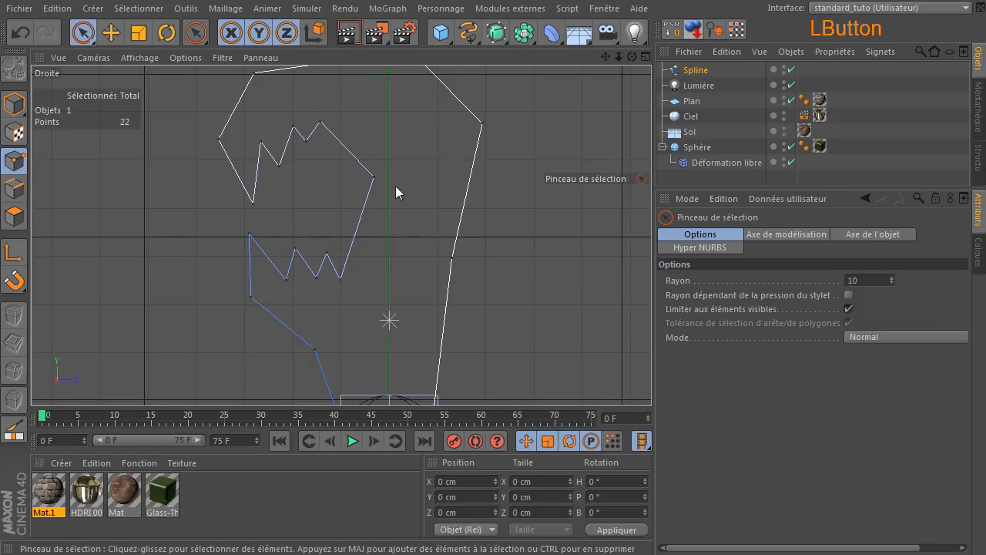
click(374, 176)
drag(430, 124, 429, 136)
click(474, 221)
ctrl+scroll(466, 241, down, 2)
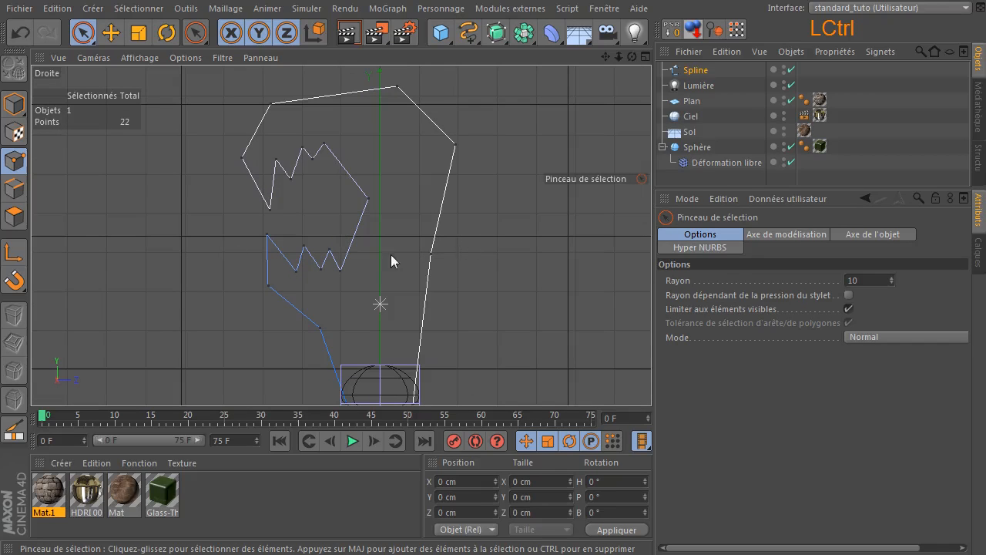
Step: Close the head spline and change its type to Bézier
click(696, 70)
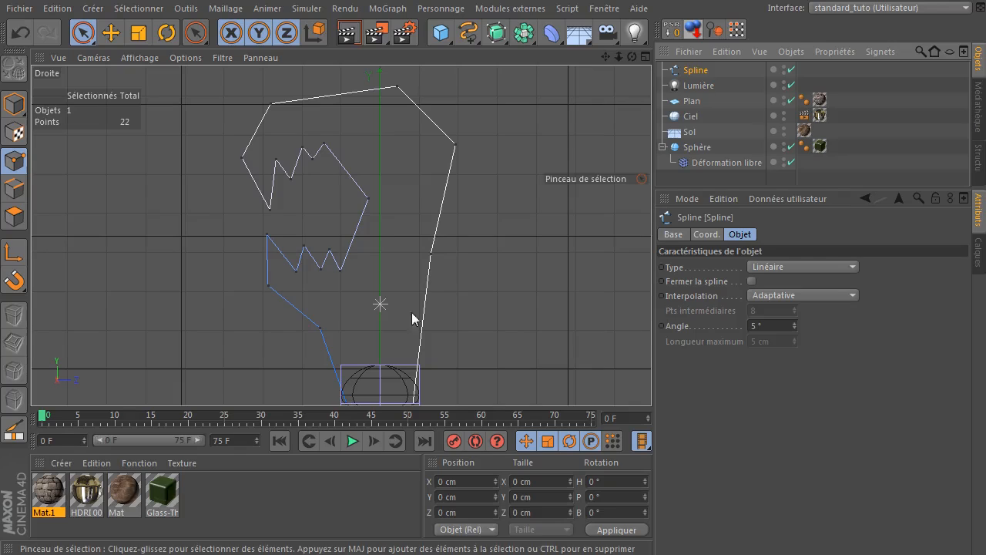
drag(604, 58, 598, 0)
drag(377, 305, 348, 345)
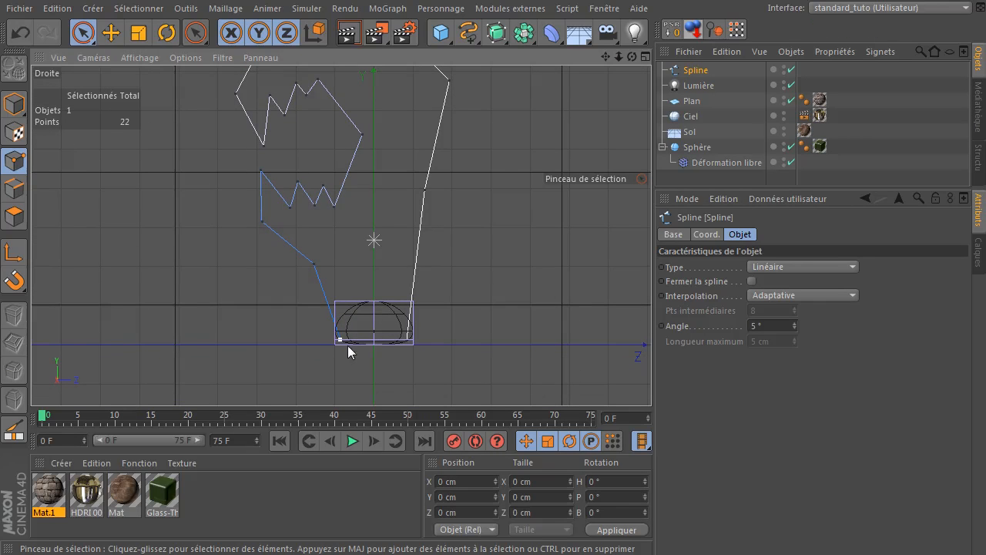
click(754, 281)
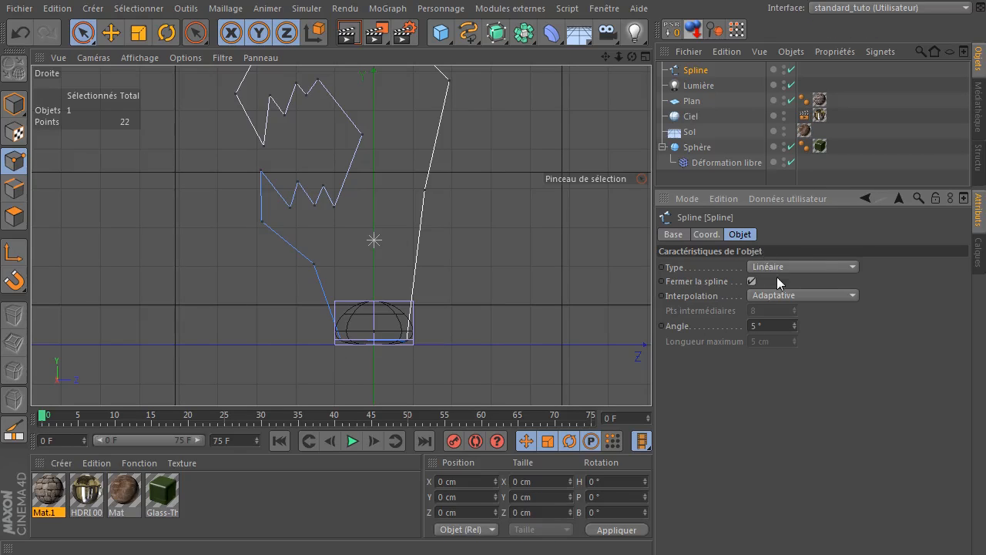
click(819, 266)
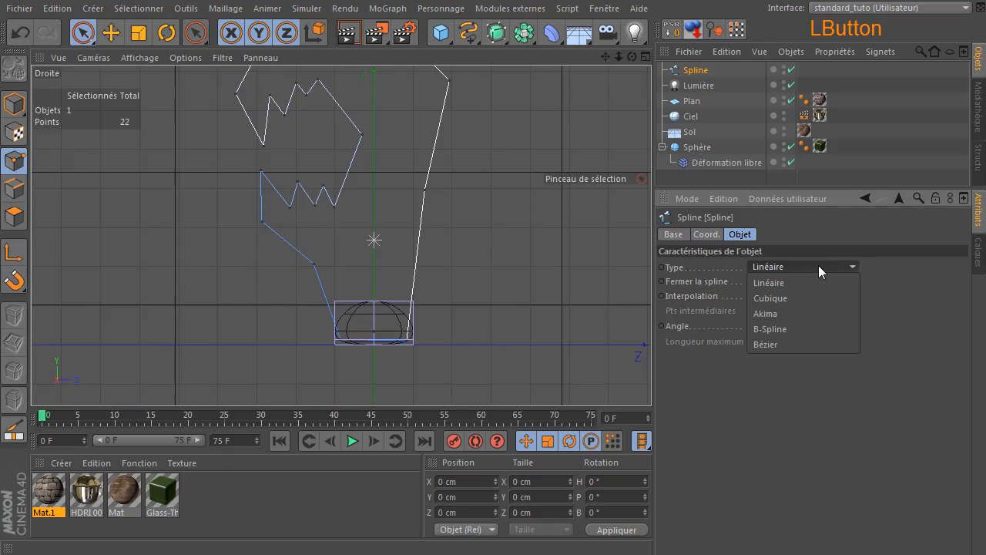
click(803, 343)
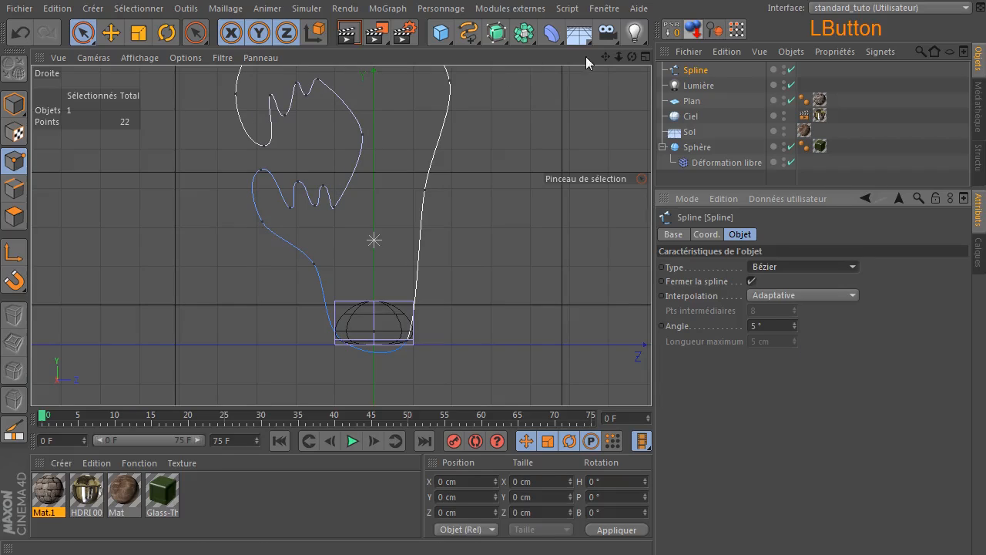
drag(603, 58, 616, 116)
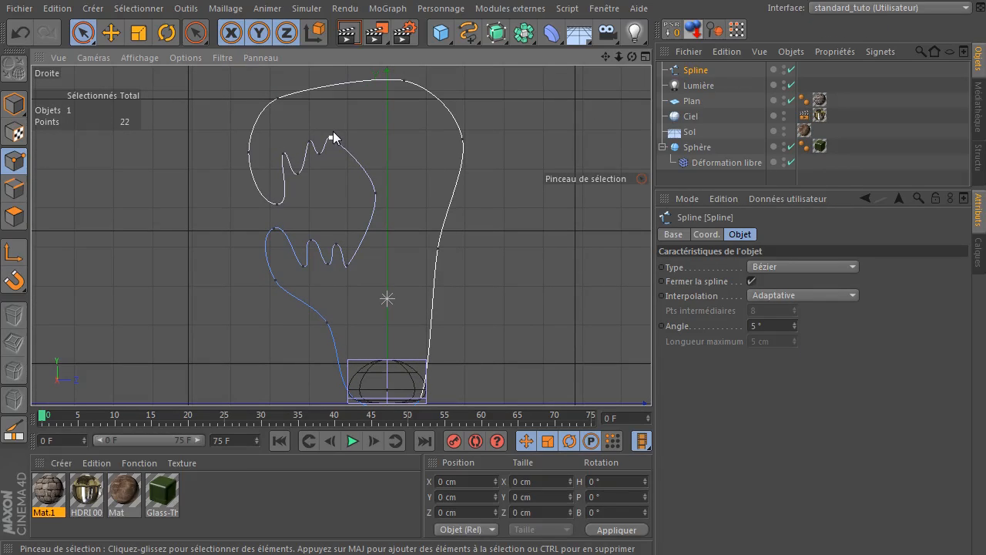
Step: Select the snout, chin and all upper and lower teeth points and give them hard interpolation (Interpolation forte)
click(198, 100)
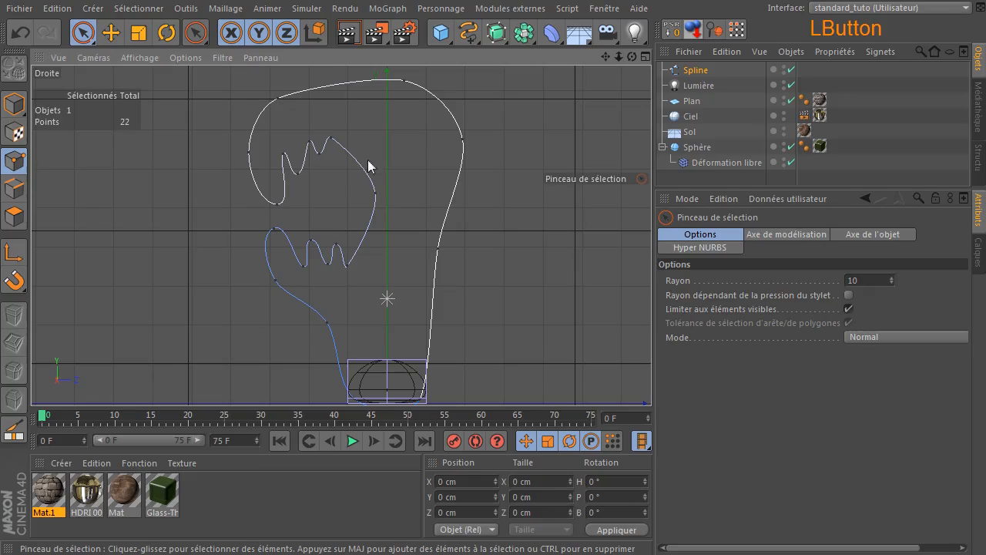
mouse_move(333, 138)
mouse_down()
mouse_move(291, 171)
mouse_move(277, 205)
mouse_move(249, 160)
mouse_up()
mouse_move(338, 231)
shift+mouse_down()
mouse_move(349, 271)
mouse_move(330, 245)
mouse_move(331, 257)
mouse_move(306, 244)
mouse_move(308, 271)
mouse_move(280, 222)
mouse_move(266, 273)
mouse_move(275, 283)
shift+mouse_up()
right_click(197, 144)
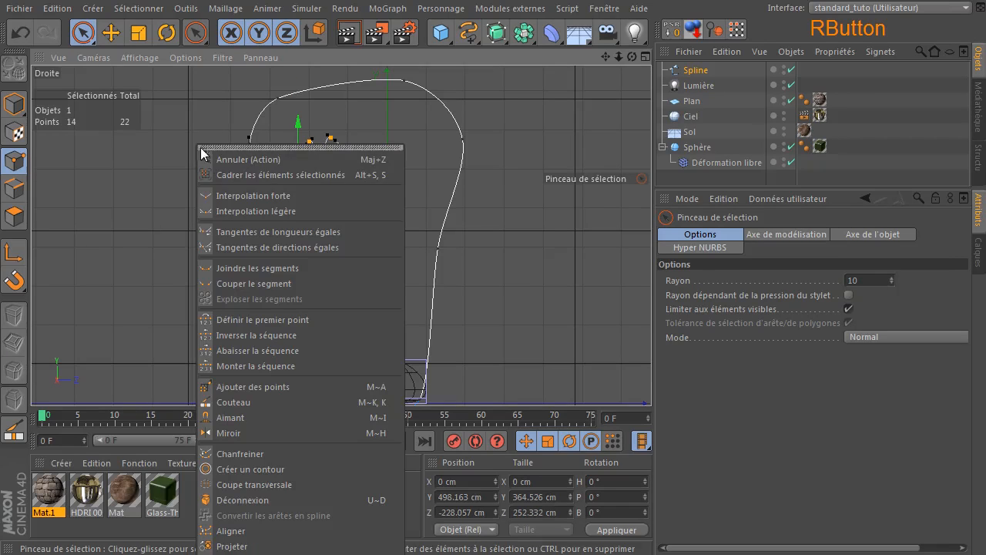
click(231, 193)
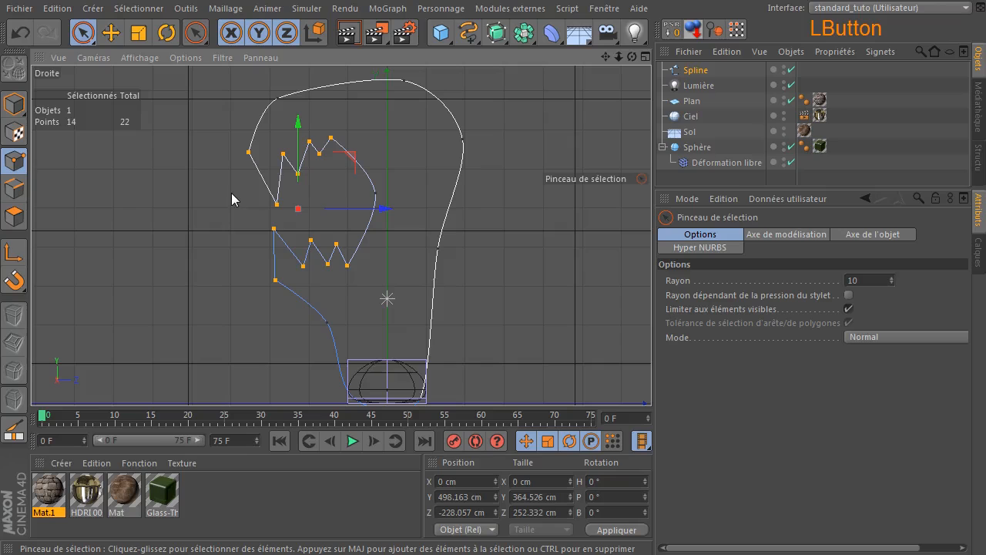
Step: Move the upper fang's tip forward and give the snout and chin points soft interpolation (Interpolation légère)
click(275, 204)
drag(336, 158, 322, 155)
click(248, 151)
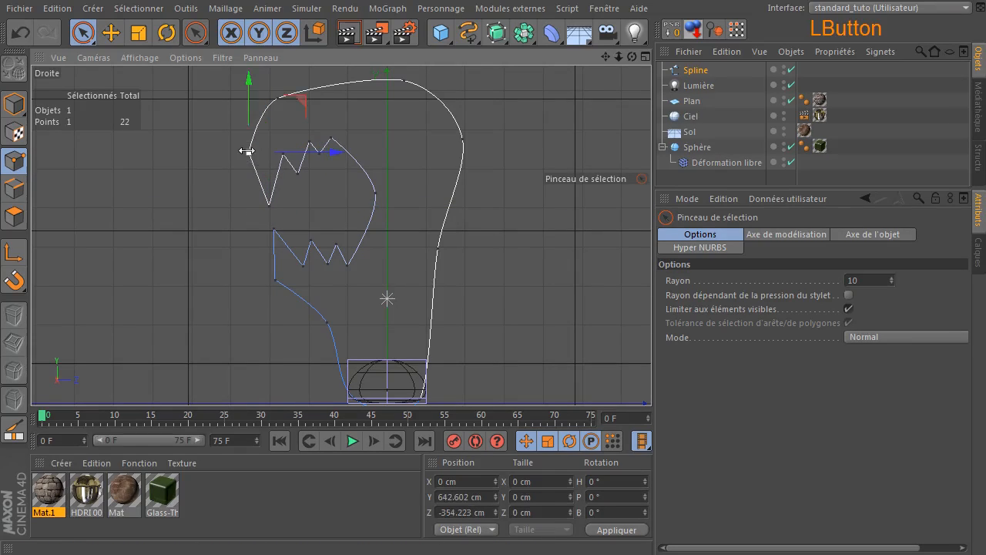
shift+click(275, 280)
right_click(157, 252)
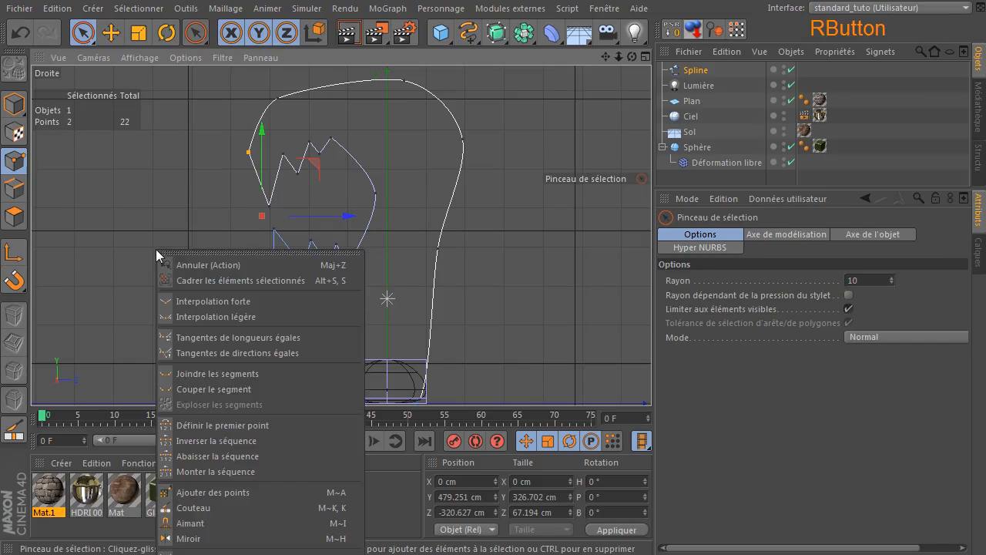
click(201, 315)
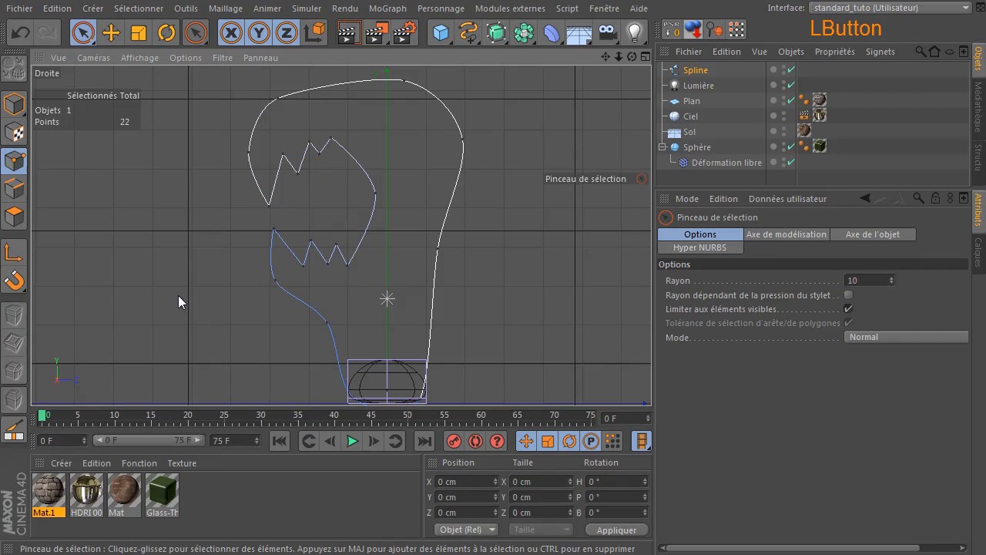
Step: Lengthen the upper teeth by pulling their tips down, and nudge the mouth's back point up and inward
click(376, 194)
click(508, 247)
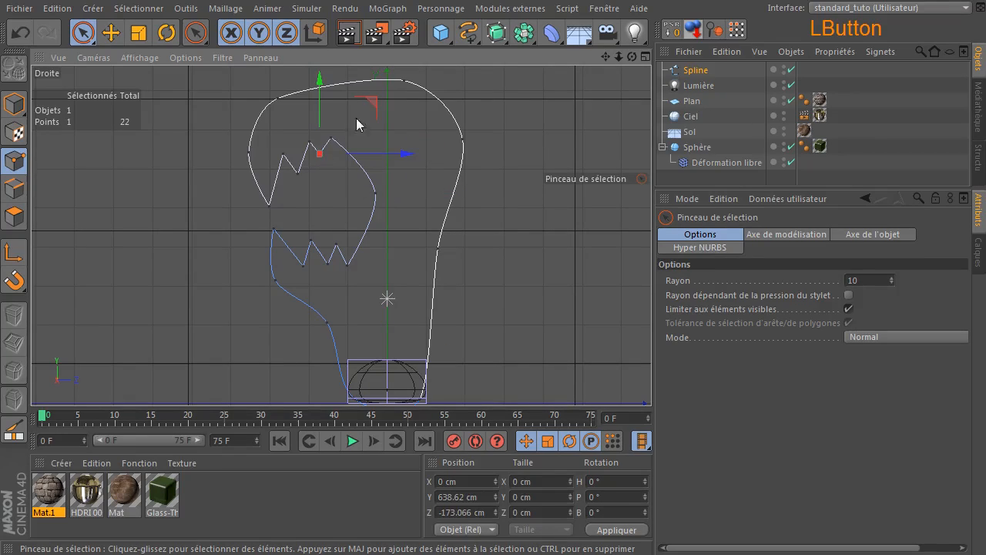
drag(373, 105, 351, 138)
click(298, 170)
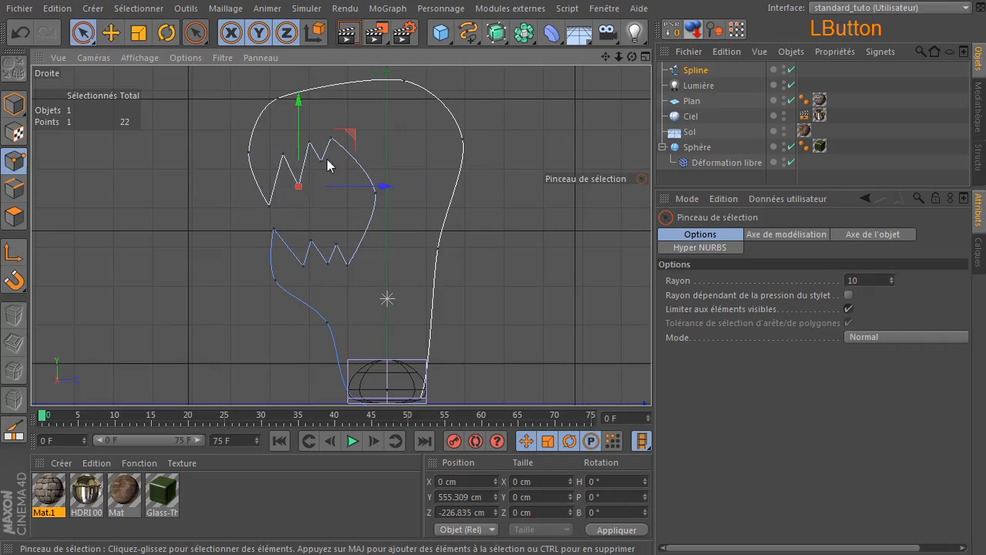
click(269, 205)
drag(310, 166, 302, 179)
click(331, 191)
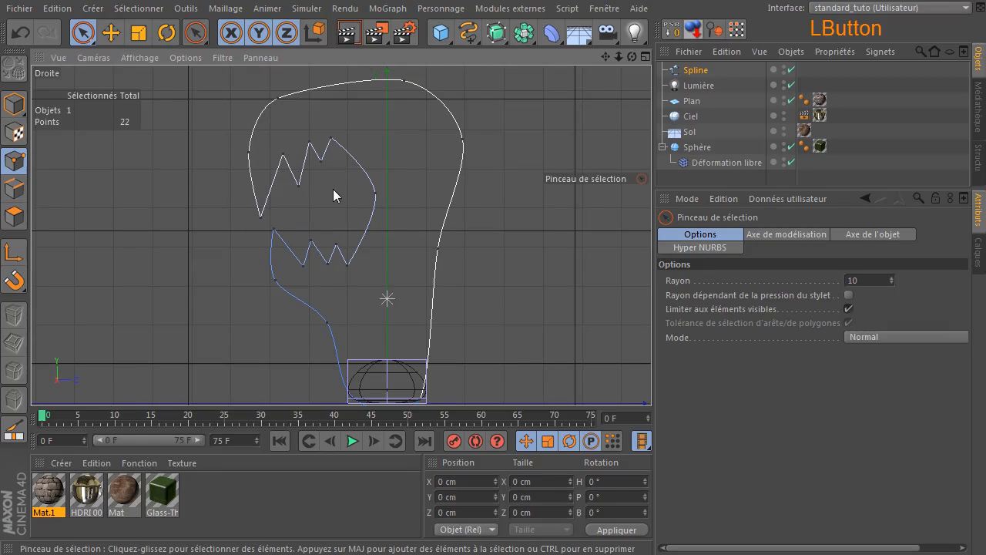
click(375, 193)
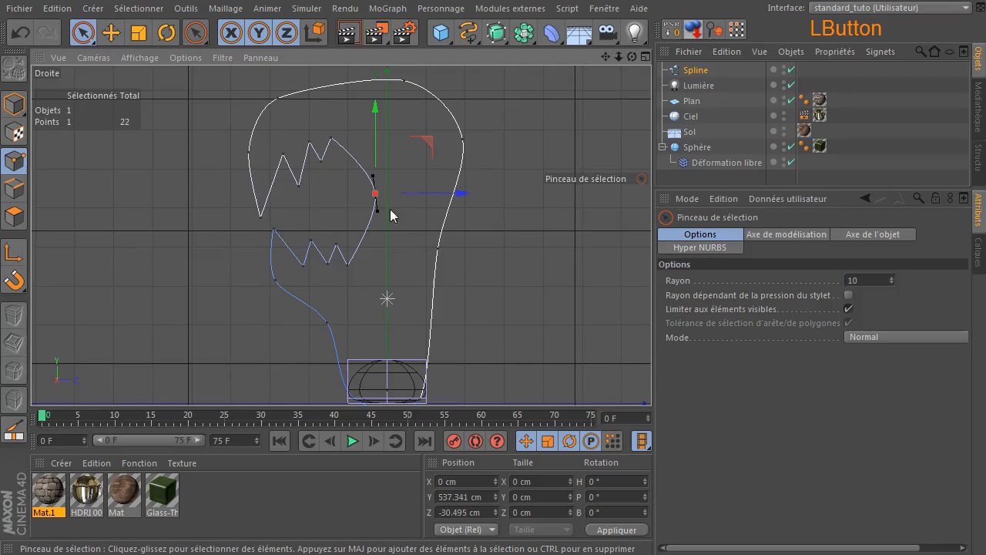
drag(429, 145, 423, 138)
Step: Select the rear lower-teeth points together and move them upward
click(348, 264)
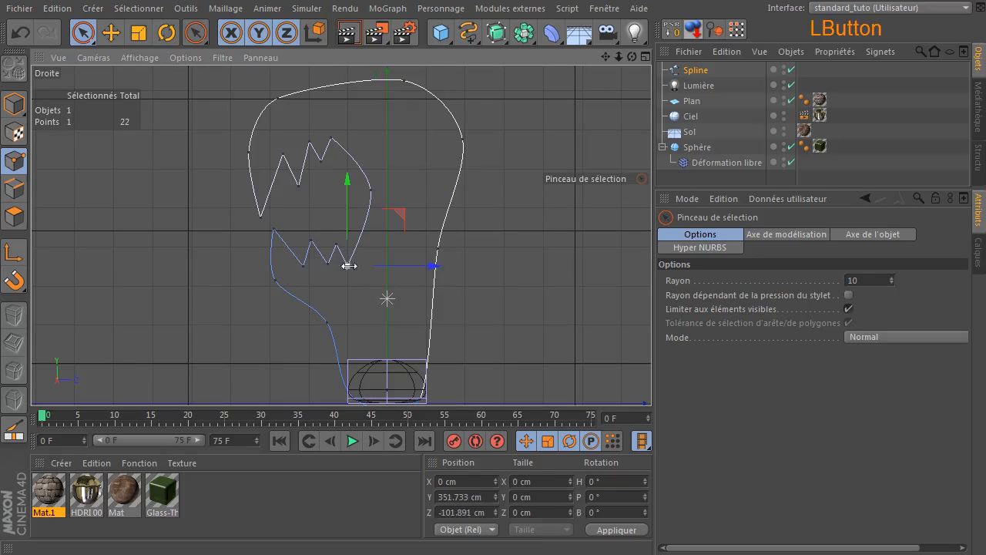
mouse_move(338, 226)
shift+mouse_down()
mouse_move(336, 252)
mouse_move(327, 253)
shift+mouse_up()
drag(396, 208, 365, 179)
Step: Raise the notch behind the front lower fang and pull the fang's tip upward
click(312, 242)
click(304, 266)
click(349, 214)
click(303, 266)
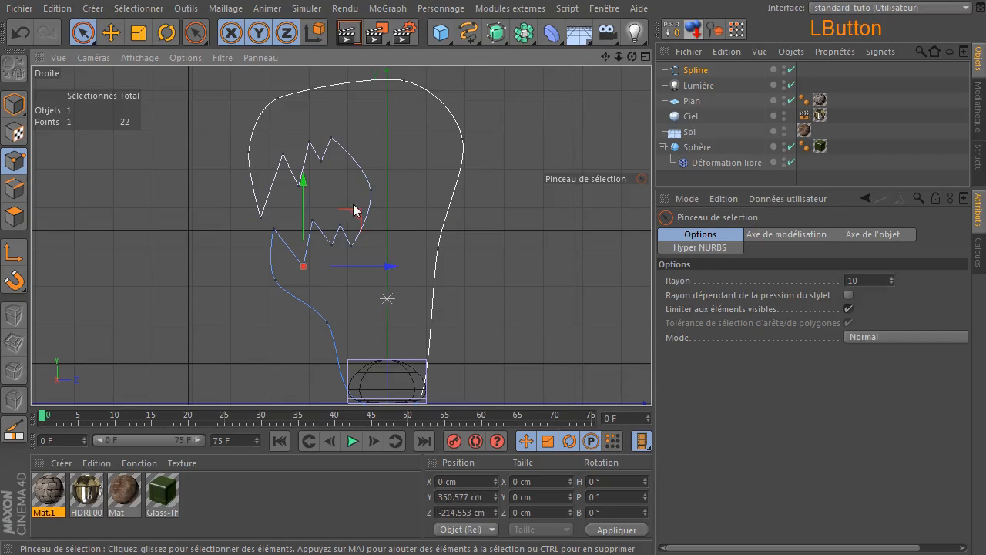
click(348, 212)
click(305, 267)
drag(359, 219, 356, 206)
click(273, 230)
drag(326, 176, 334, 154)
click(247, 202)
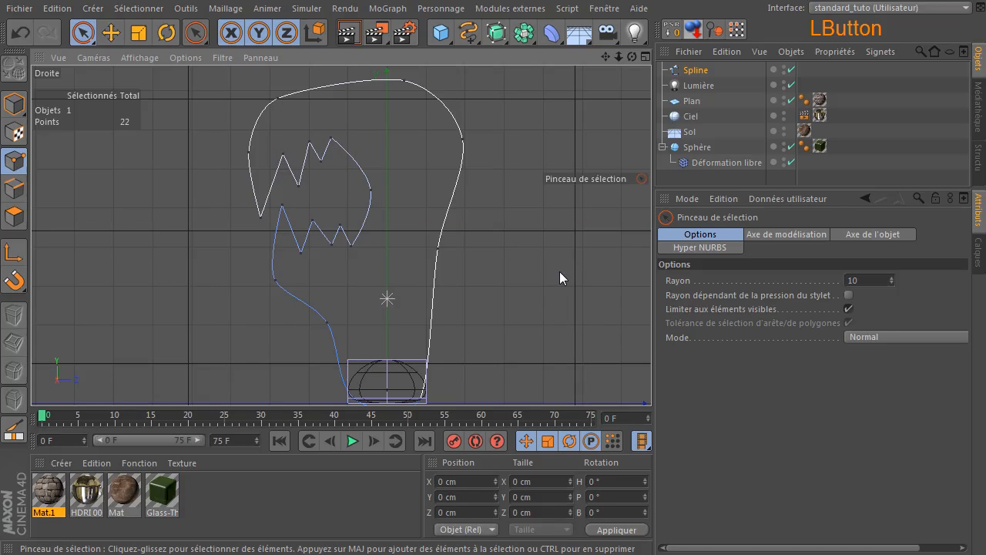
Step: Refine the front lower fang's tip and the neighbouring lower-teeth points to adjust the tooth spacing
click(282, 205)
click(330, 148)
click(282, 205)
mouse_move(332, 160)
mouse_down()
mouse_move(326, 180)
mouse_move(336, 182)
mouse_move(349, 216)
mouse_move(368, 217)
mouse_move(319, 229)
mouse_move(341, 222)
mouse_move(352, 246)
mouse_up()
click(322, 204)
drag(382, 183, 395, 199)
click(527, 224)
Step: Return to the perspective view with the whole spline framed and add an Extrusion NURBS object
middle_click(513, 221)
middle_click(208, 160)
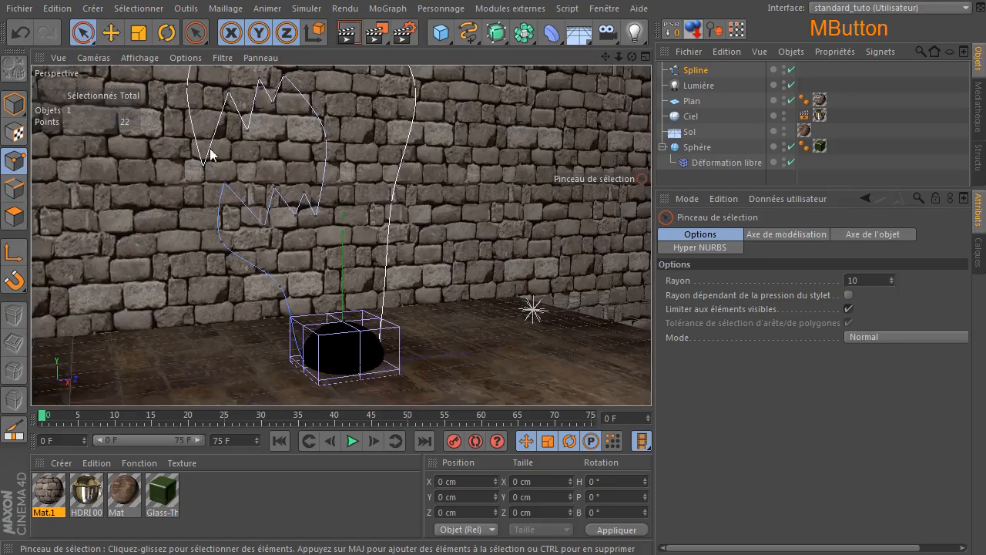
scroll(429, 194, down, 1)
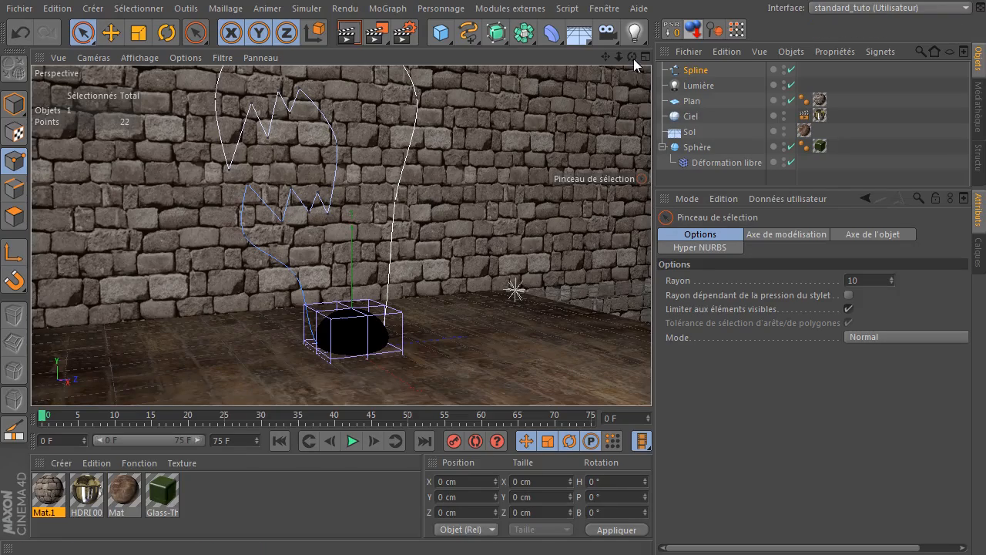
drag(620, 58, 622, 90)
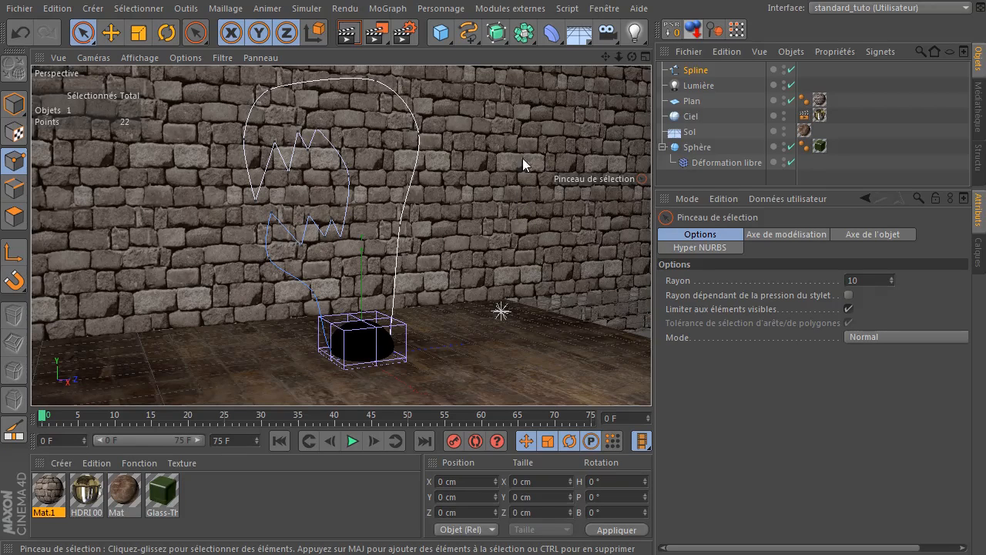
click(497, 33)
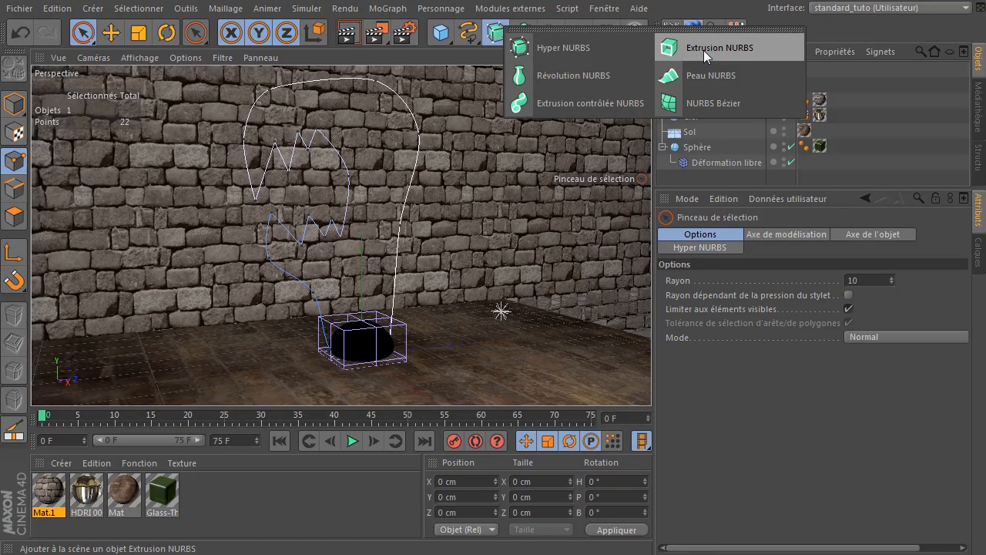
click(704, 47)
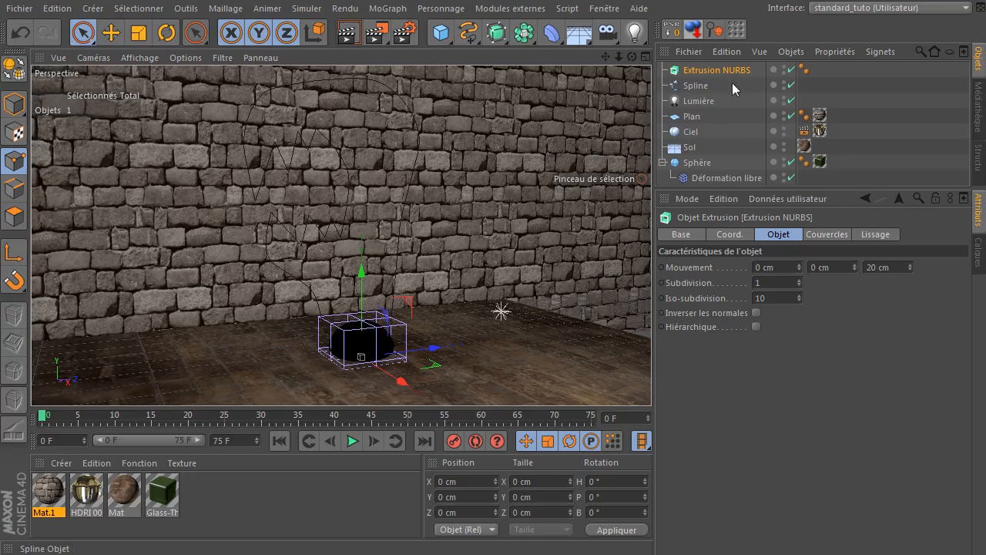
Step: Nest the spline under the Extrusion NURBS, set its Z movement to 0 cm, and render the view
mouse_move(701, 90)
mouse_down()
mouse_move(720, 72)
mouse_move(712, 90)
mouse_up()
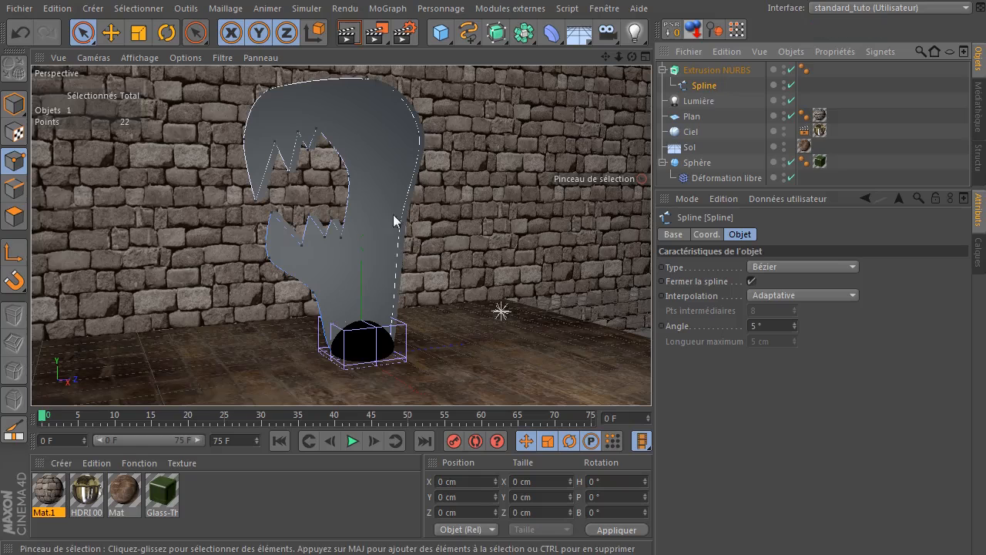
click(744, 69)
click(745, 72)
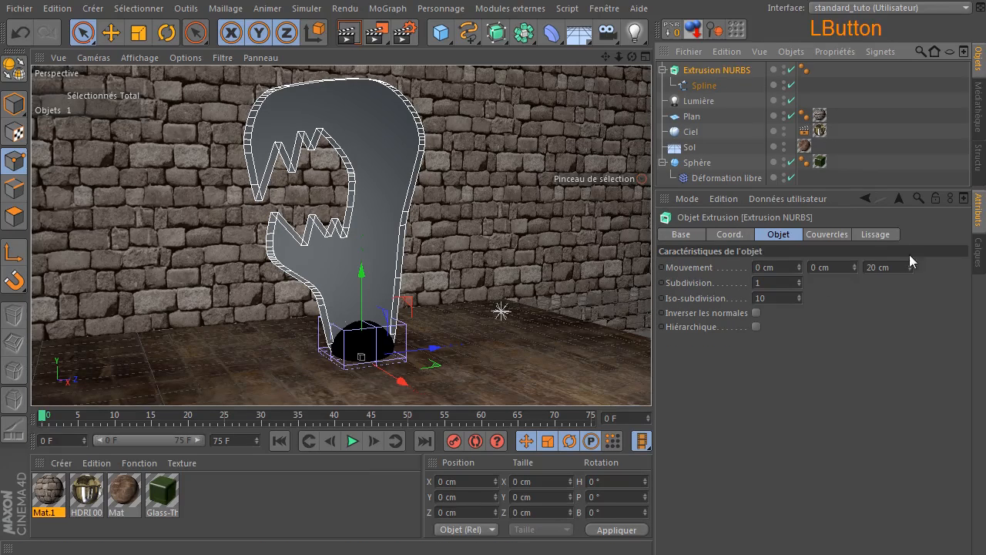
click(878, 263)
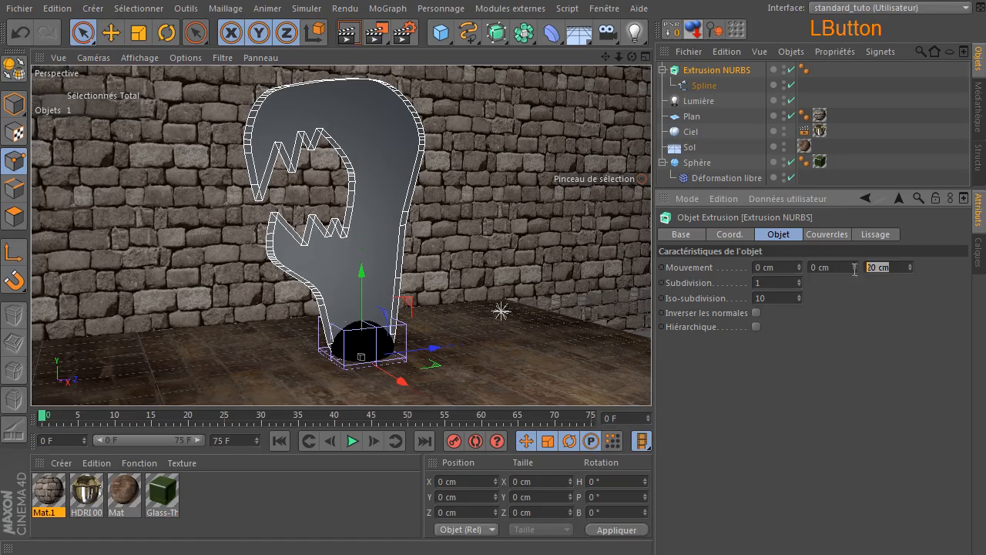
text(0)
click(881, 330)
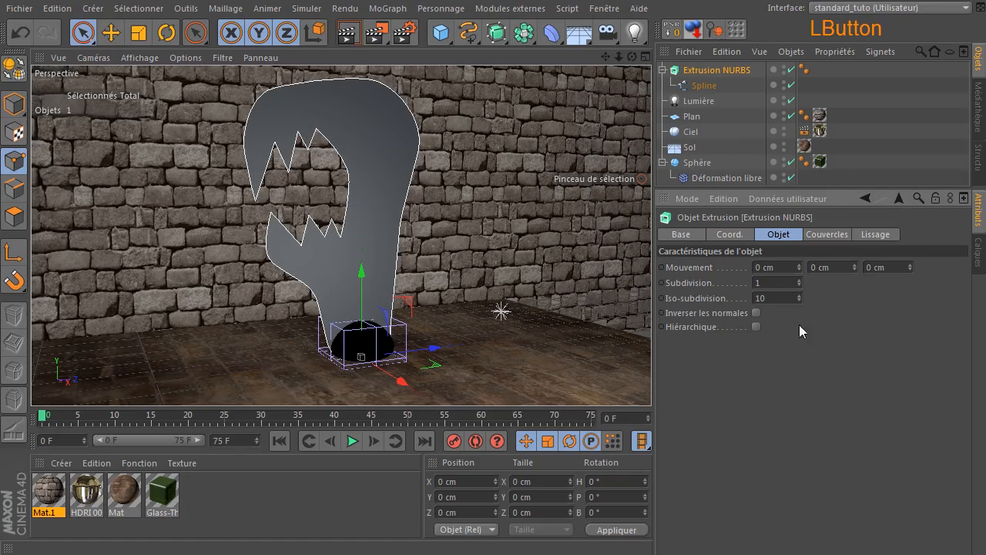
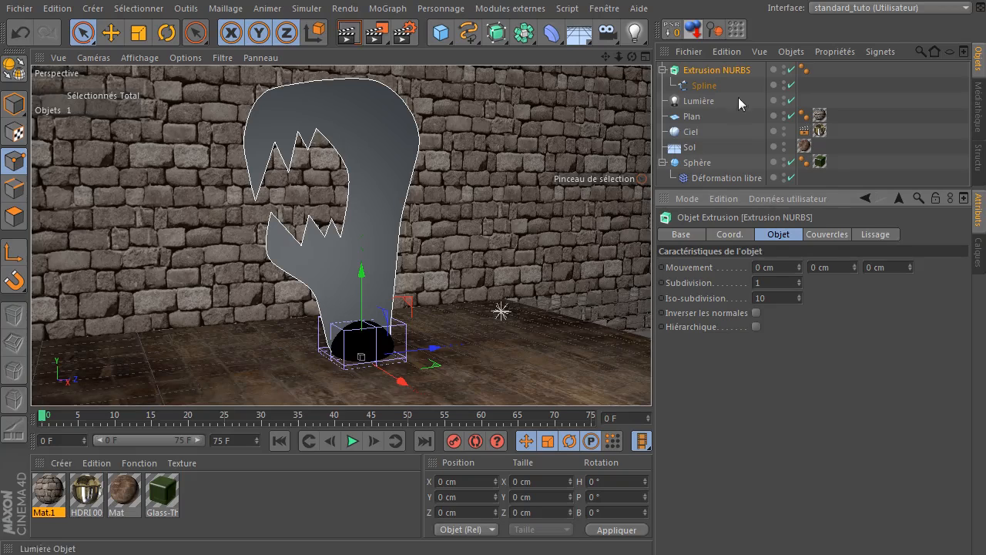
click(348, 32)
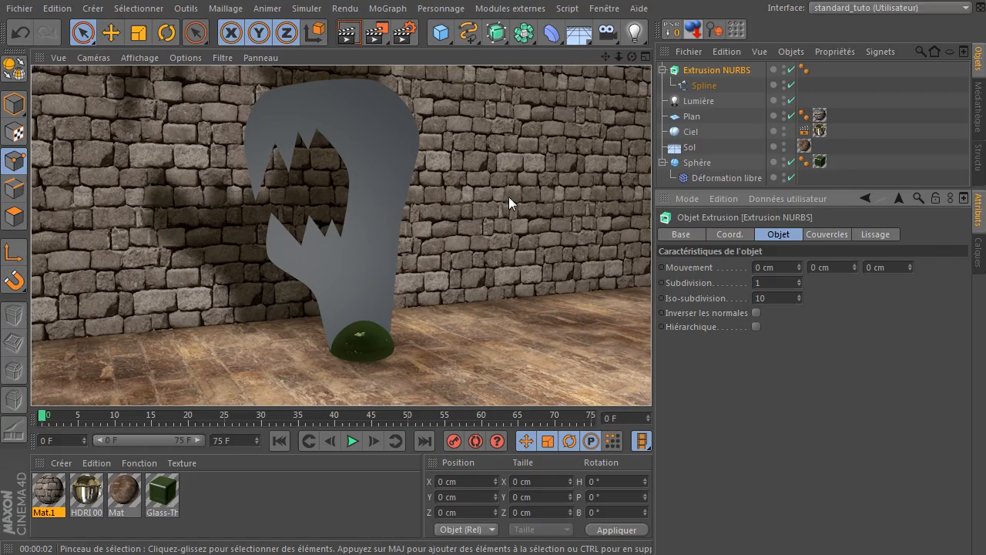
Step: Move the wall plane (Plan) upward so it rises higher behind the head, and render the view
mouse_move(606, 60)
mouse_down()
mouse_move(651, 77)
mouse_move(619, 60)
mouse_move(589, 66)
mouse_up()
click(692, 116)
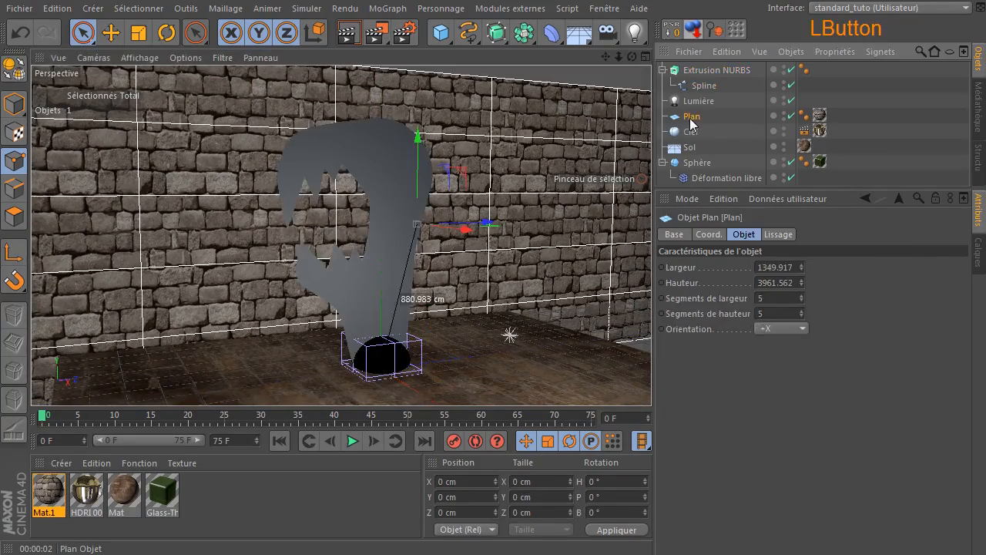
drag(420, 135, 433, 90)
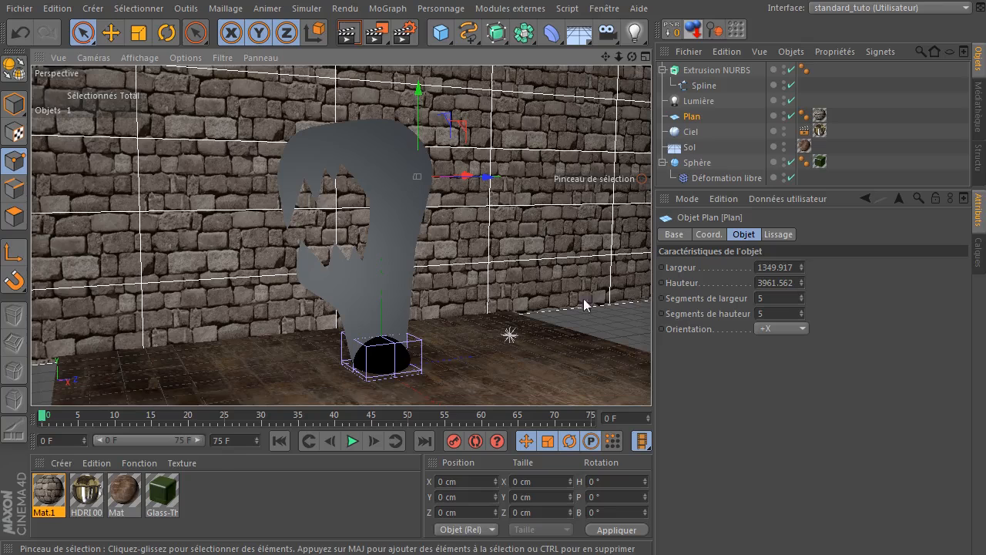
click(618, 322)
click(351, 36)
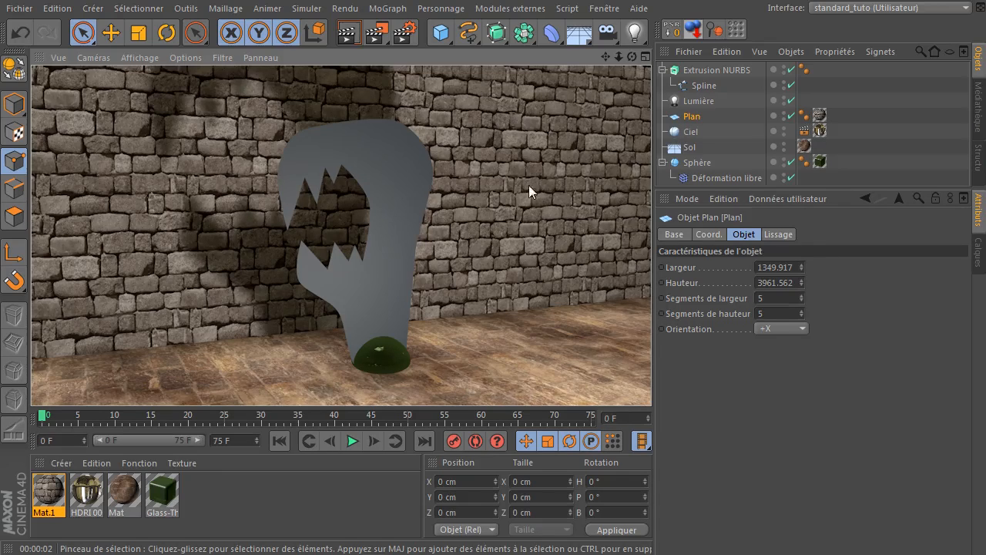
Step: Add a Rendu property to the Extrusion NURBS, disable its camera visibility, and render the view
click(712, 70)
right_click(704, 69)
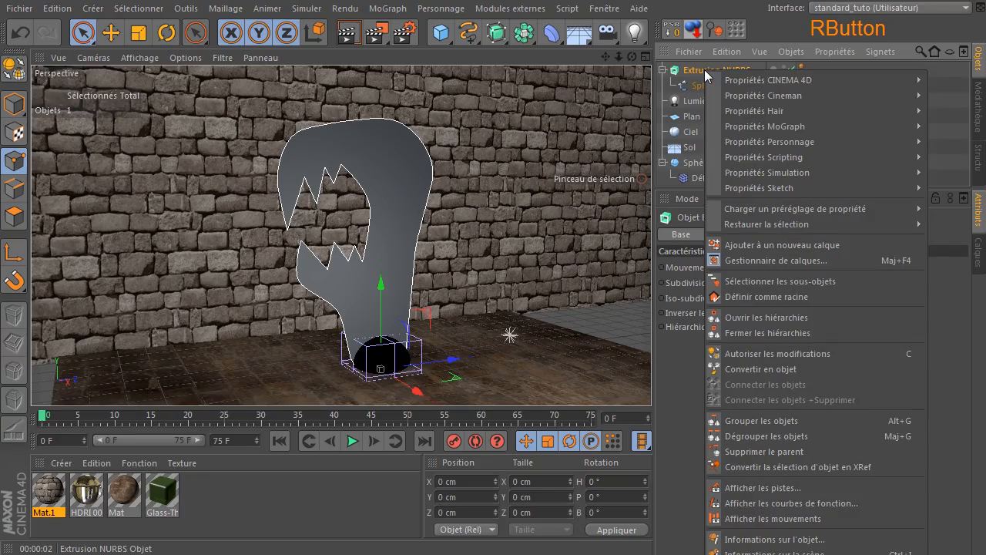
mouse_move(758, 77)
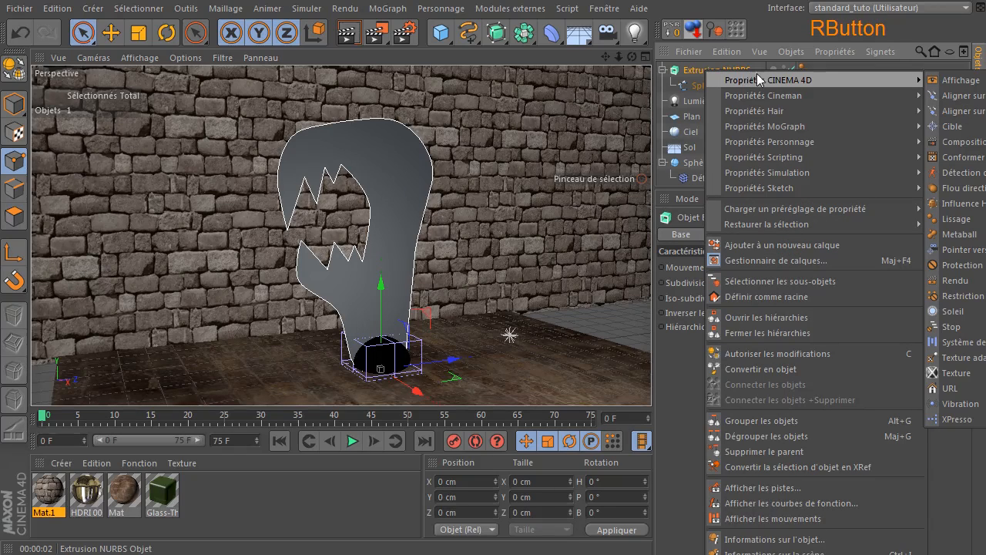
click(956, 281)
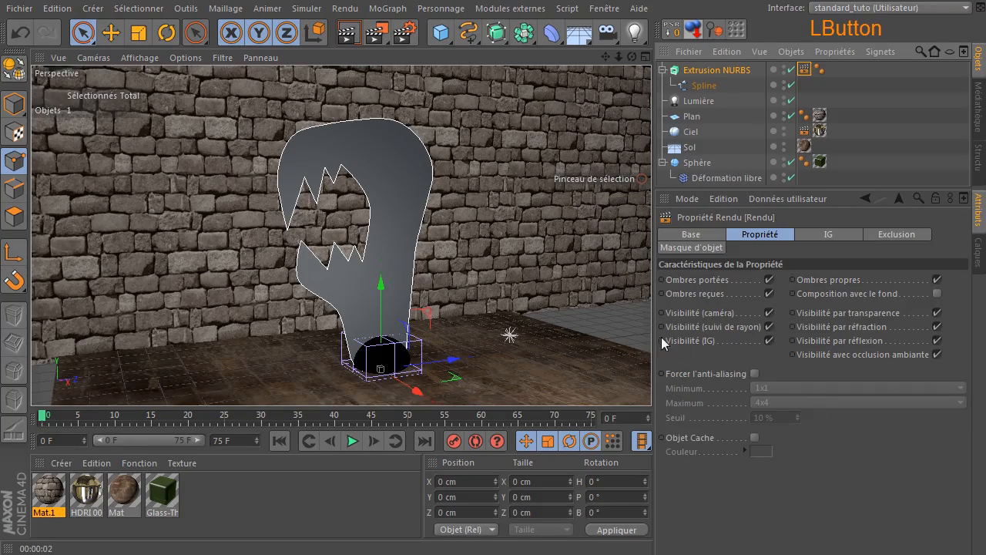
click(769, 313)
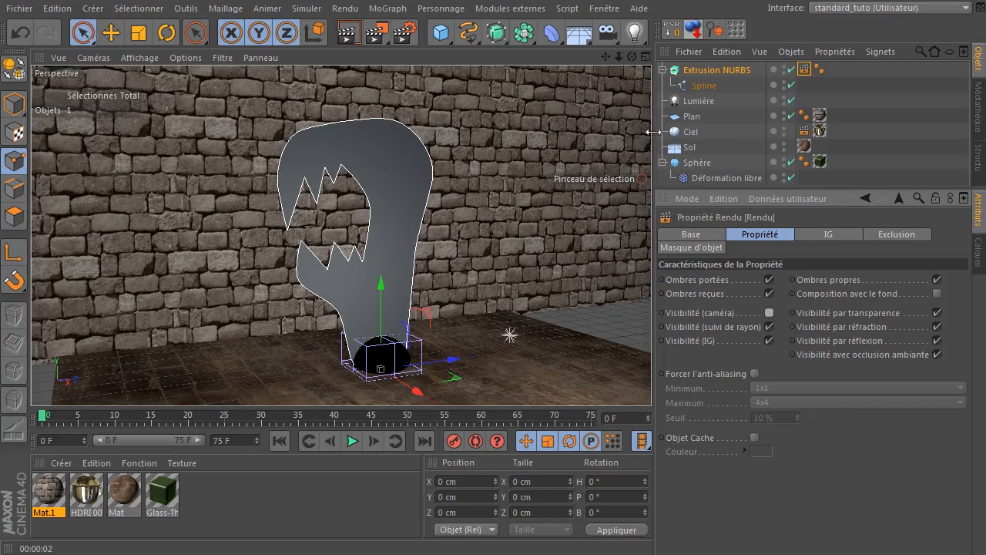
click(693, 132)
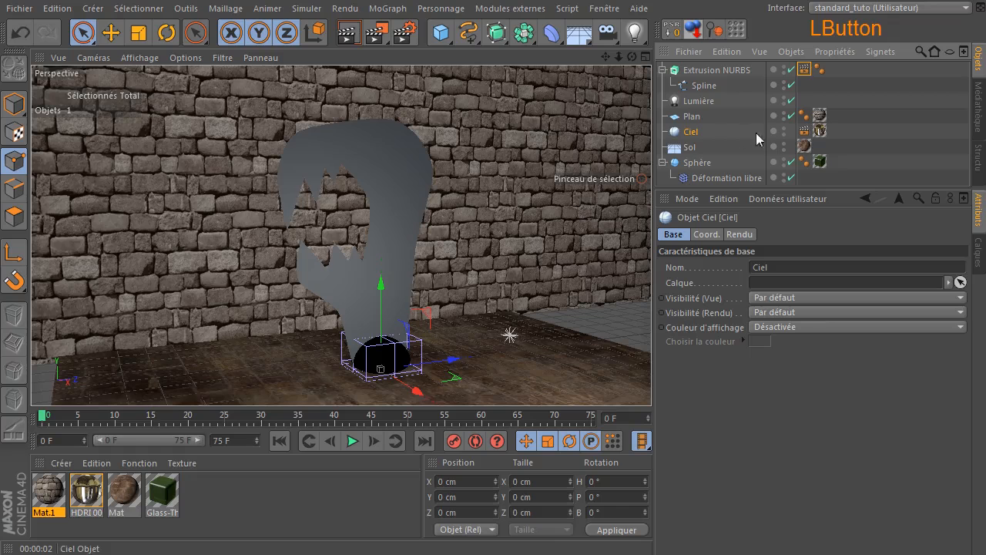
click(596, 319)
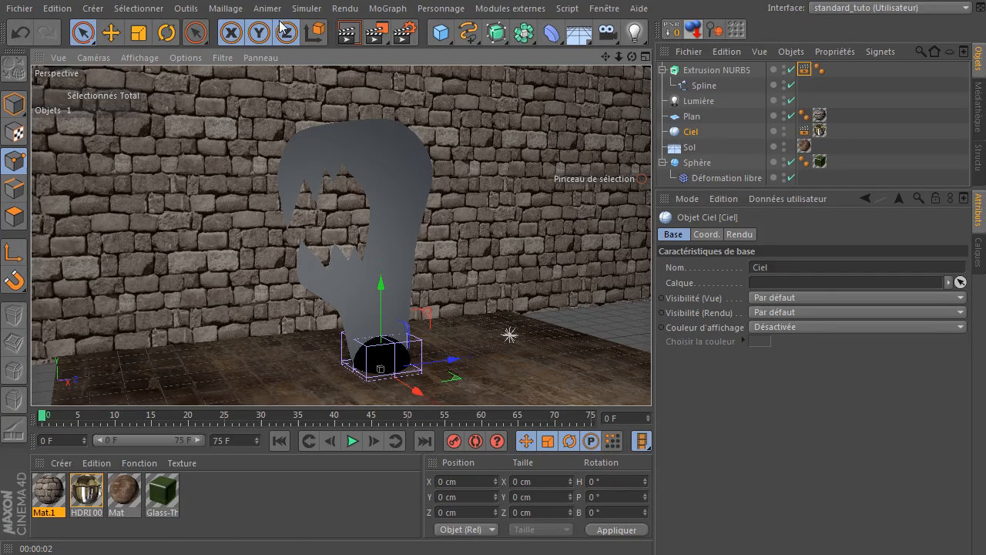
click(345, 32)
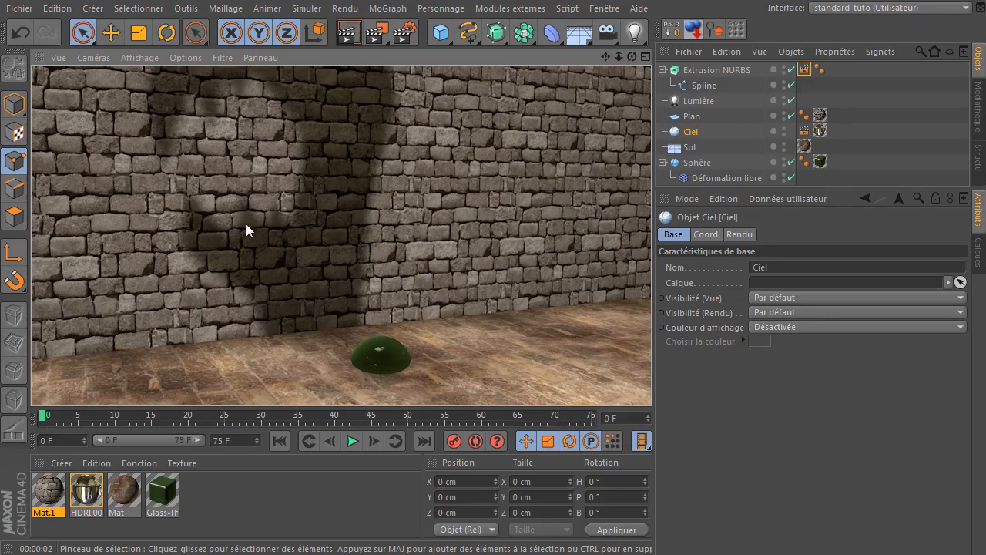
Step: Set the light's shadows to Raytrace (ombres franches) and render the view
click(687, 102)
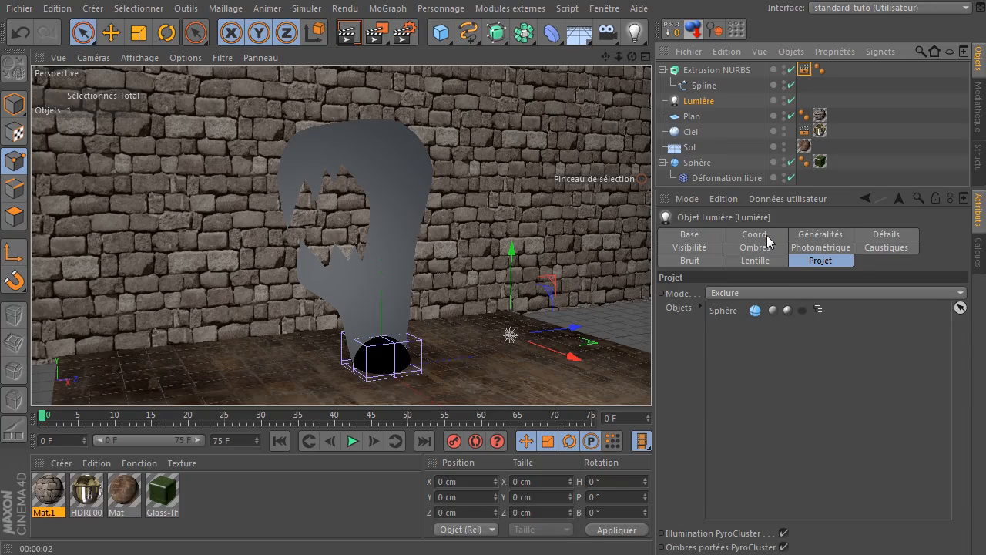
click(824, 236)
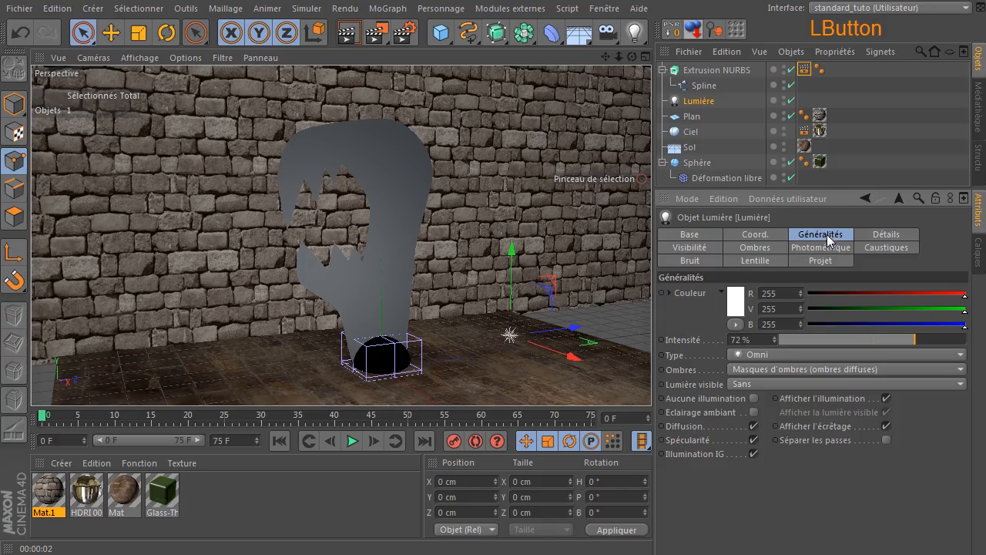
click(818, 368)
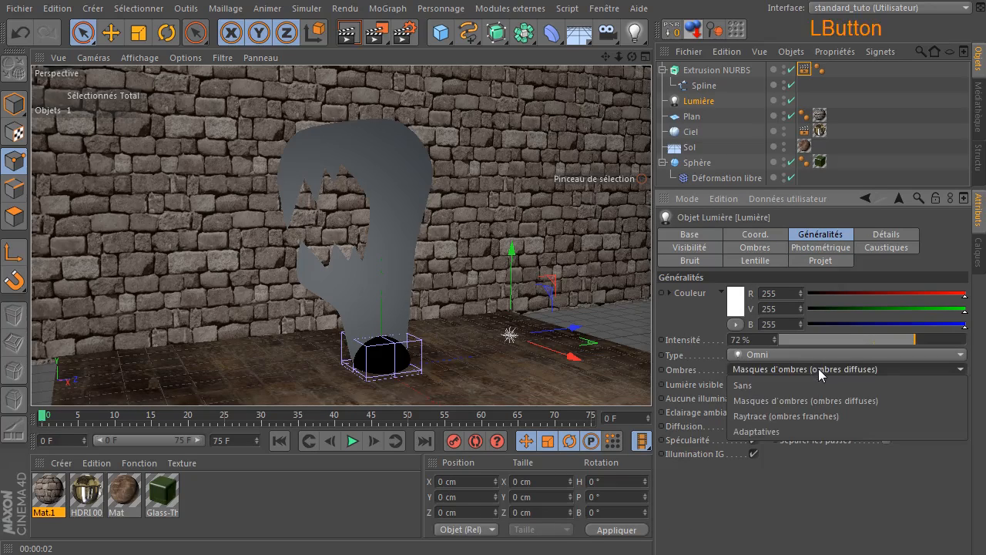
click(790, 417)
click(348, 33)
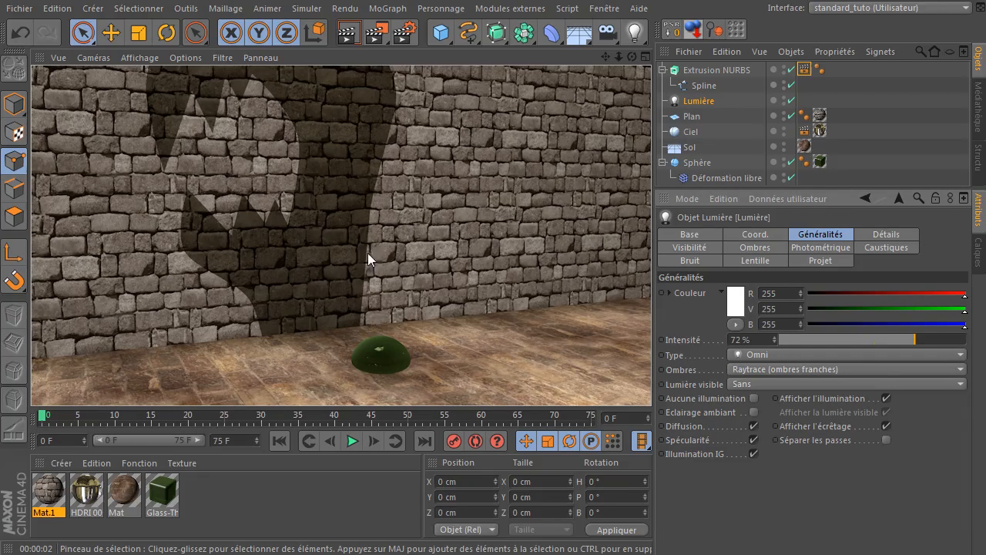
Step: Disable Illumination globale in the render settings and render the view again
click(398, 35)
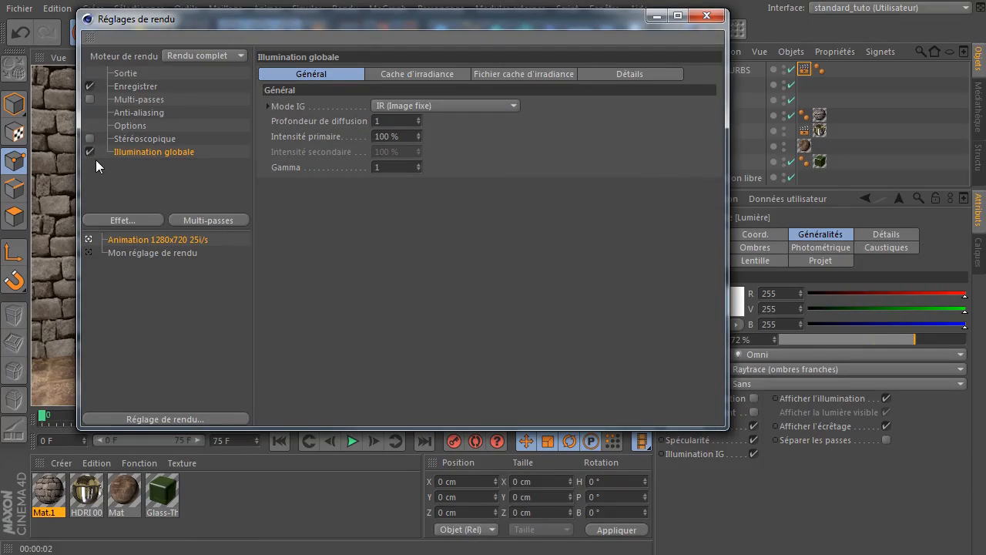
click(90, 151)
click(705, 15)
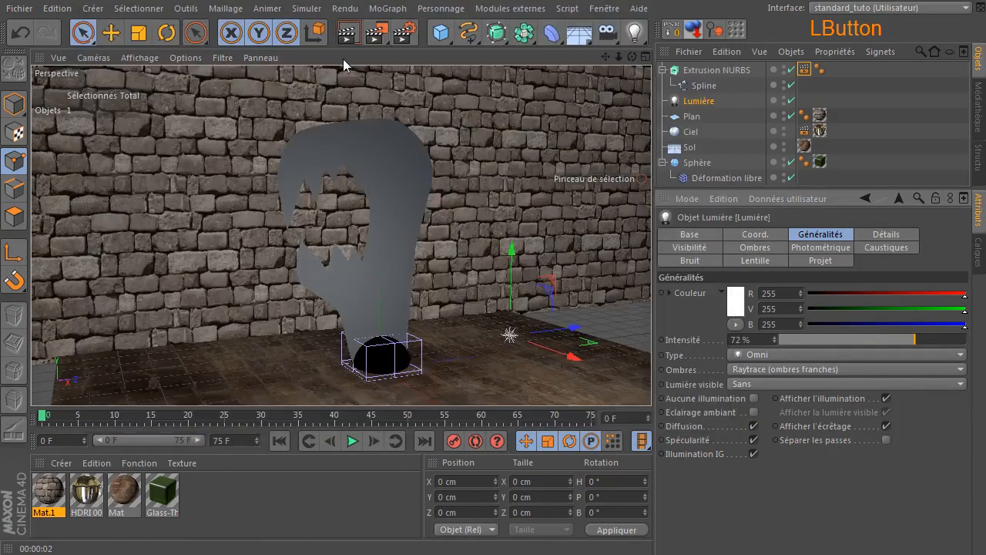
click(348, 32)
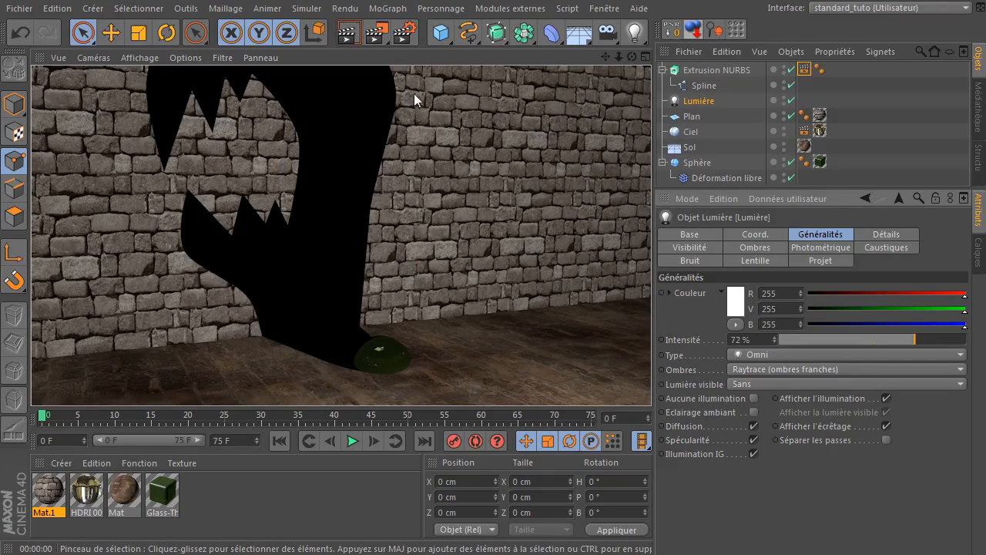
Step: Reframe the scene on the wall shadow, shift the light horizontally toward the monster head, and render the result
drag(629, 58, 736, 53)
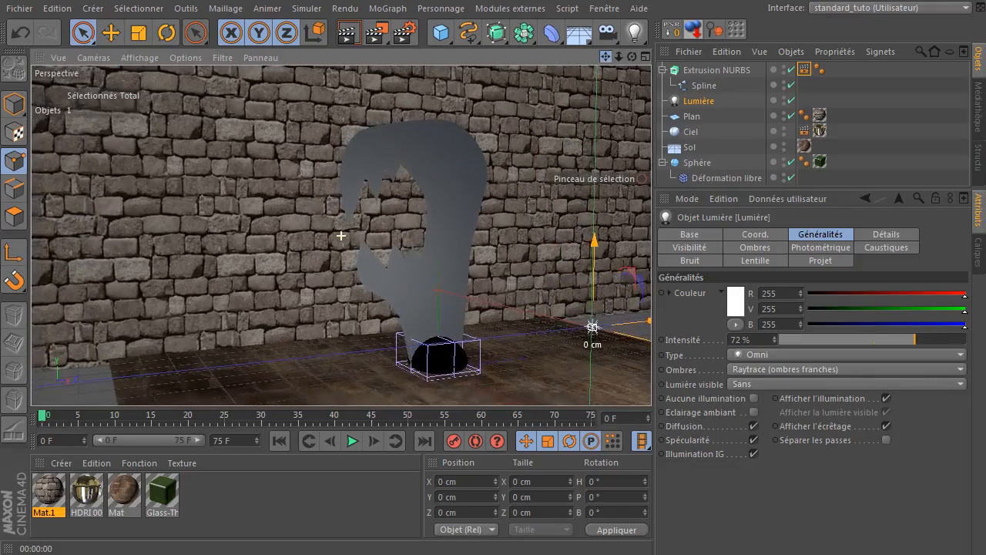
mouse_move(631, 57)
mouse_down()
mouse_move(611, 67)
mouse_move(612, 58)
mouse_move(638, 57)
mouse_up()
click(364, 39)
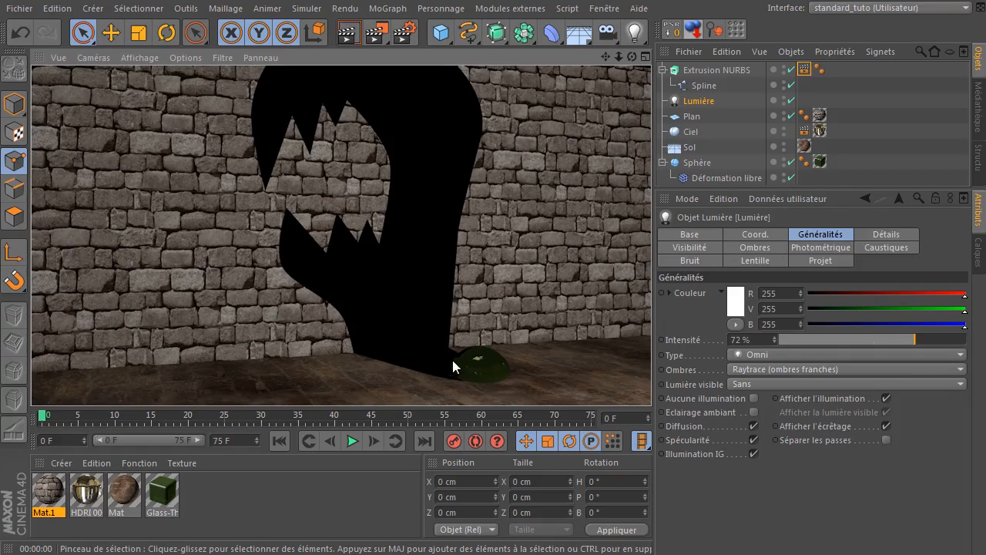
click(707, 104)
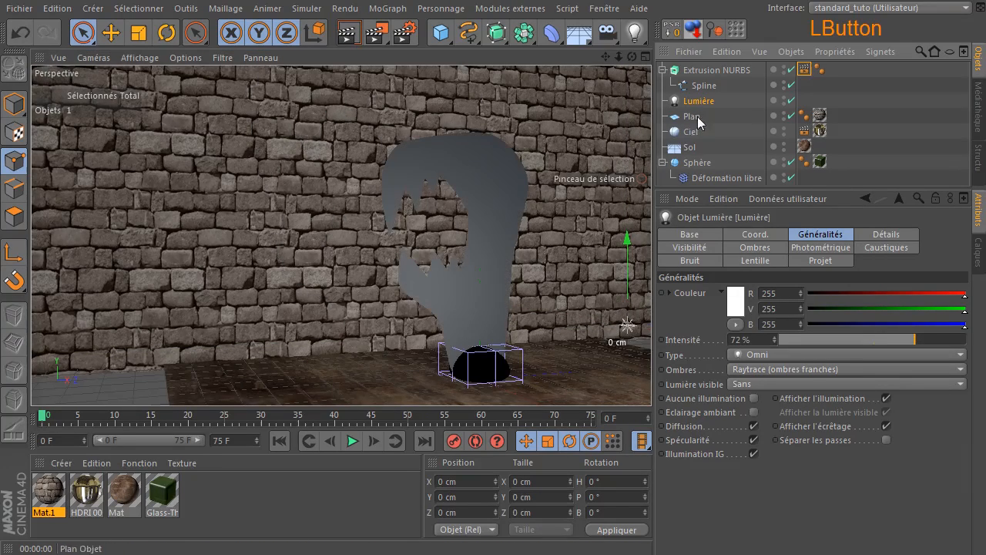
mouse_move(636, 328)
mouse_down()
mouse_move(586, 334)
mouse_move(627, 340)
mouse_up()
click(349, 31)
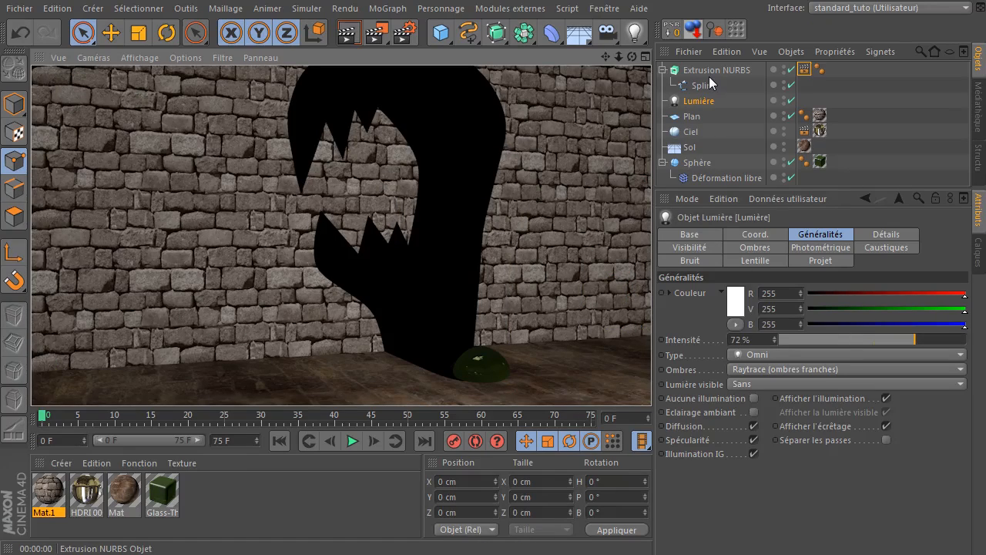
Step: Raise the light to bring the head's shadow down the wall, fine-tune its height slightly downward, and render each position
click(709, 101)
drag(586, 247, 551, 201)
click(356, 38)
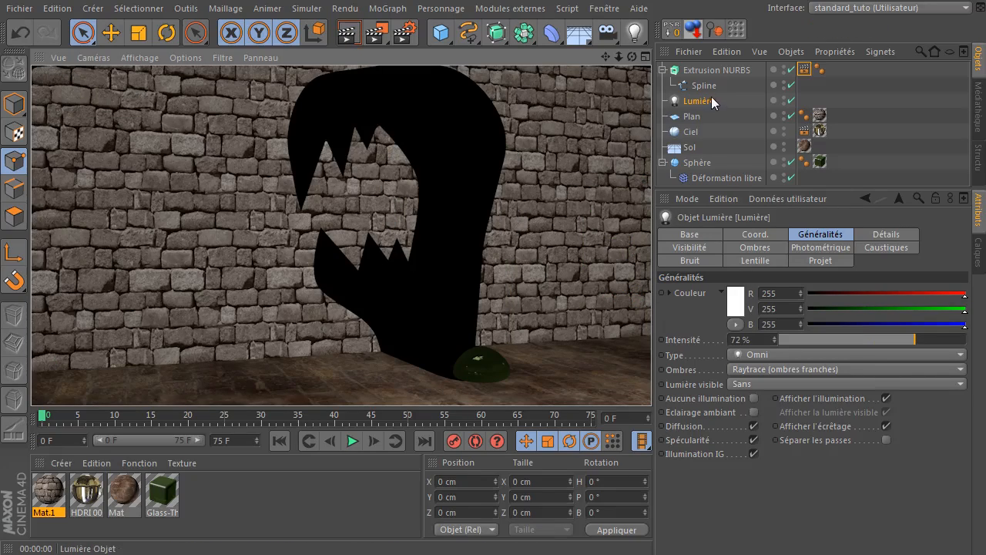
click(704, 101)
drag(587, 204, 588, 217)
key(ctrl+r)
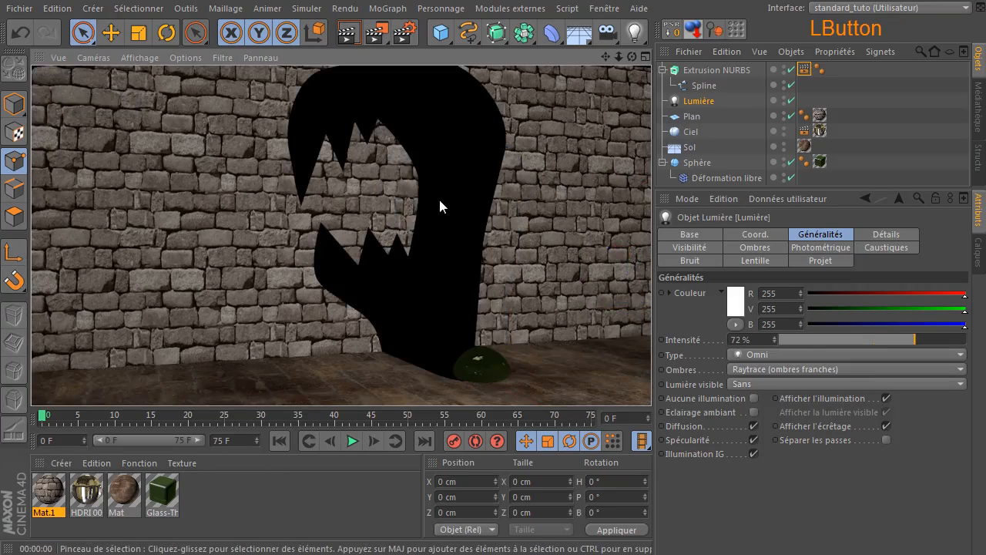
Step: Change the light's shadow colour to a very dark grey and render the view
click(701, 103)
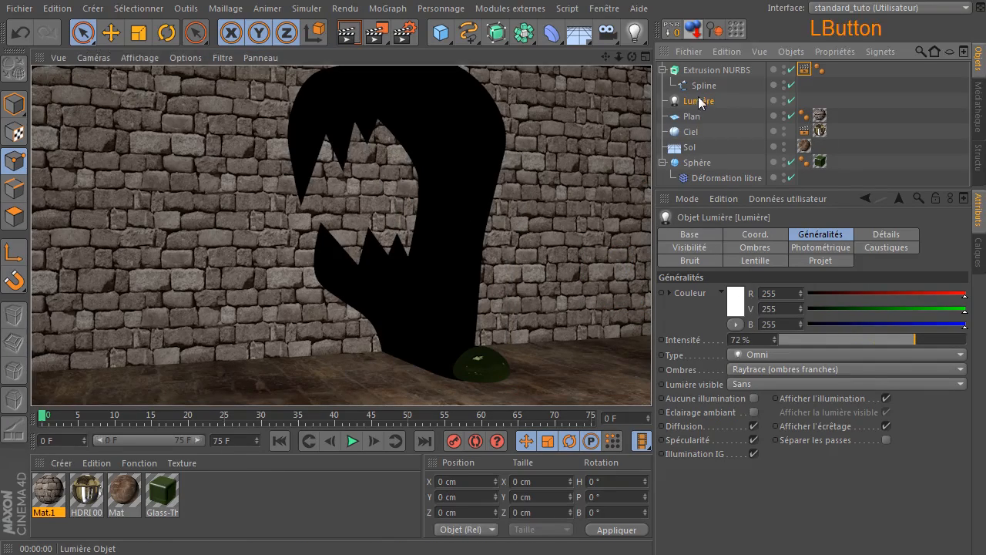
click(756, 248)
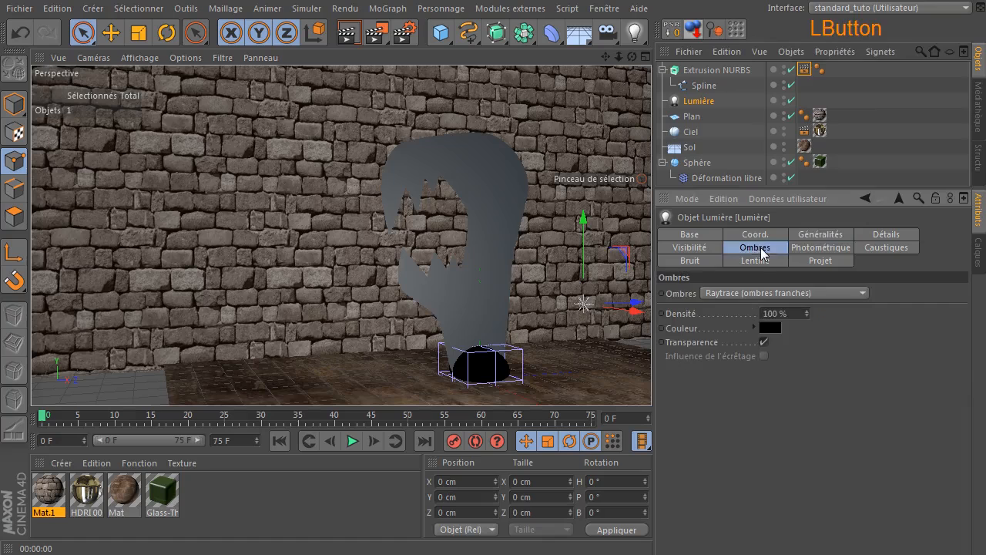
click(770, 328)
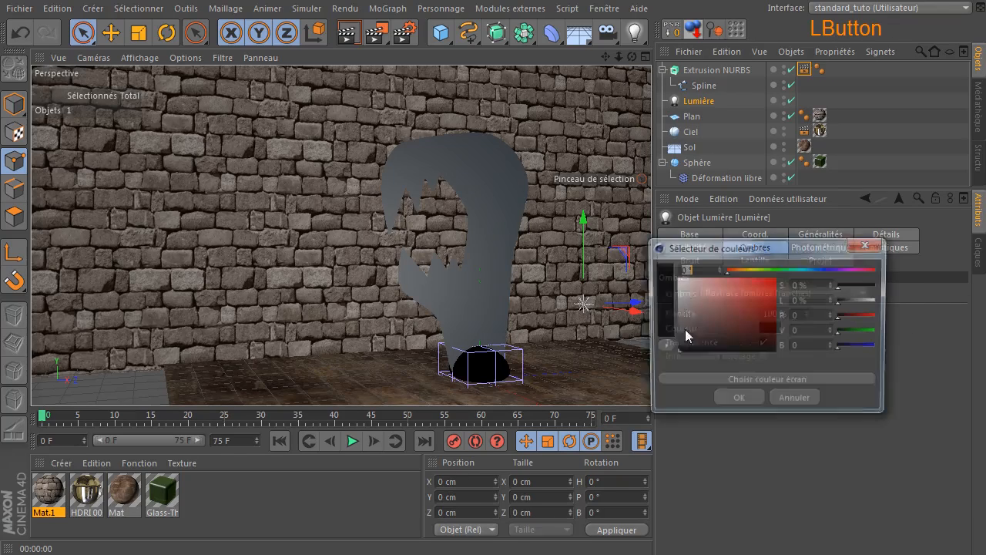
drag(703, 327, 656, 344)
click(732, 401)
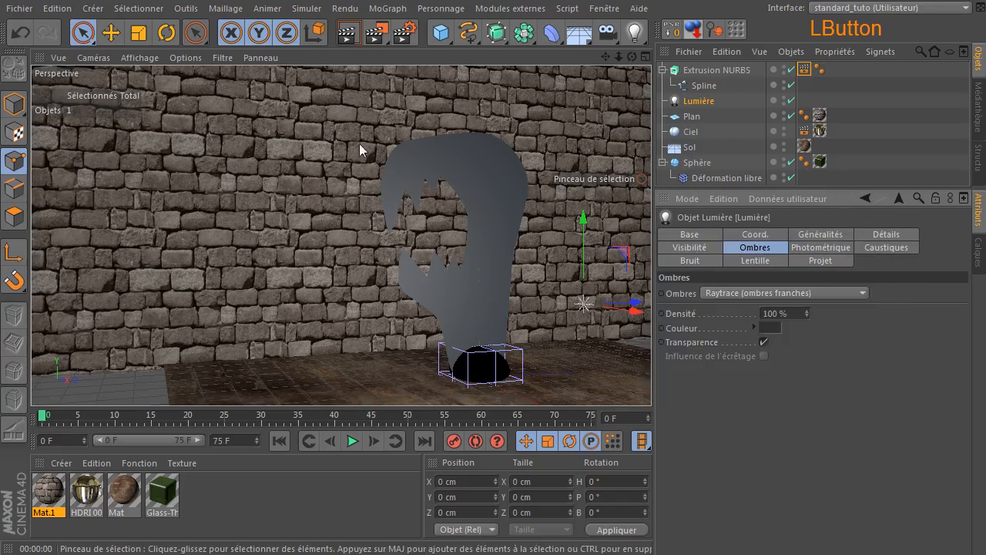
click(348, 32)
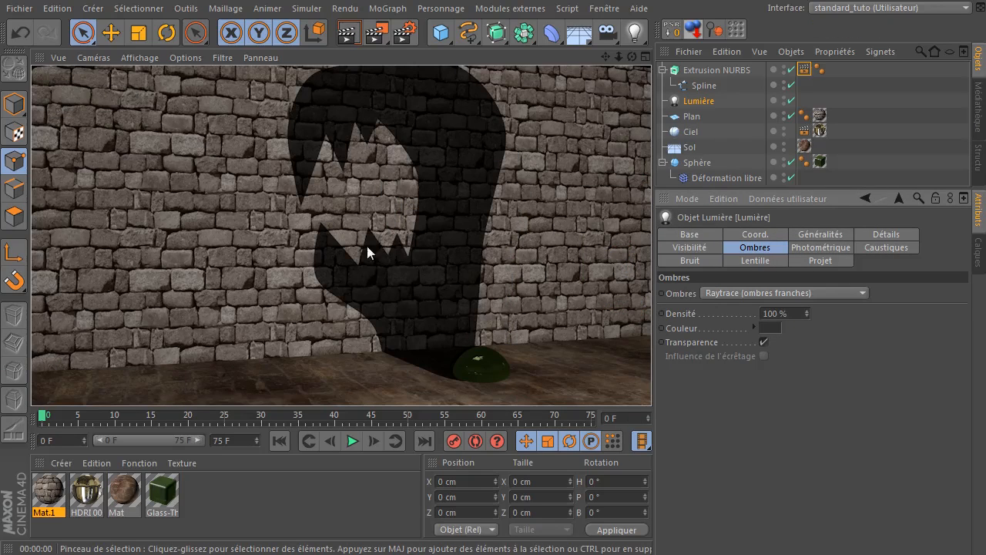
Step: Set the light's shadow density to 98 %
click(804, 313)
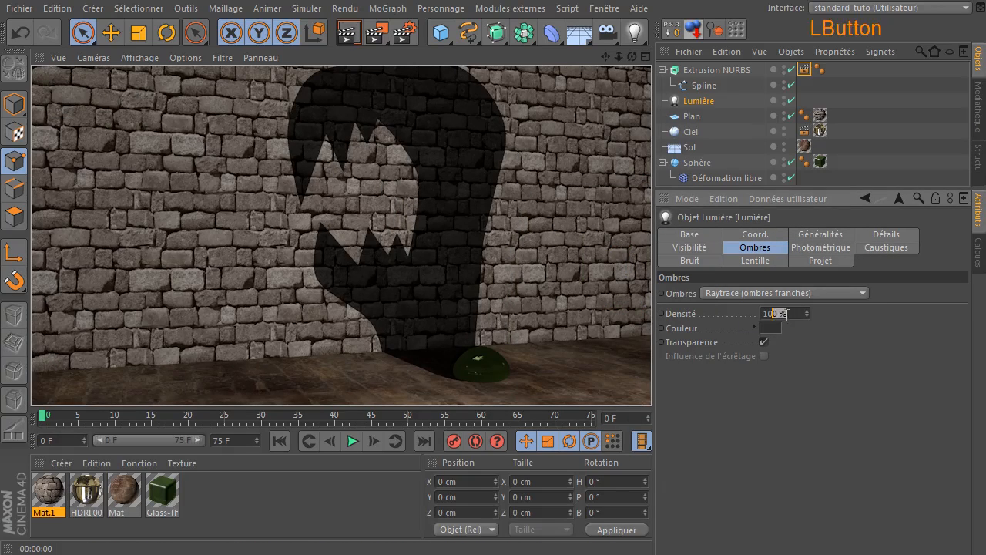
text(98)
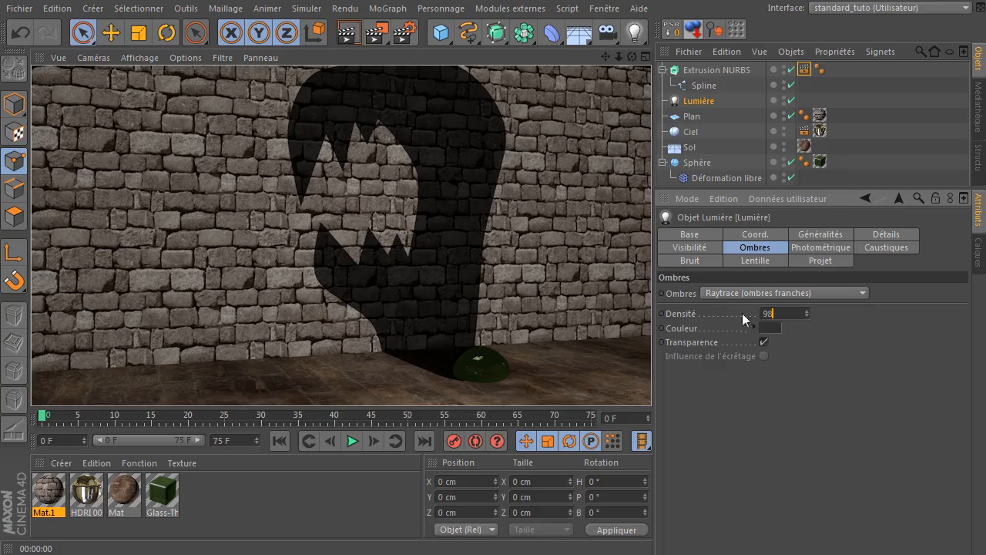
click(743, 371)
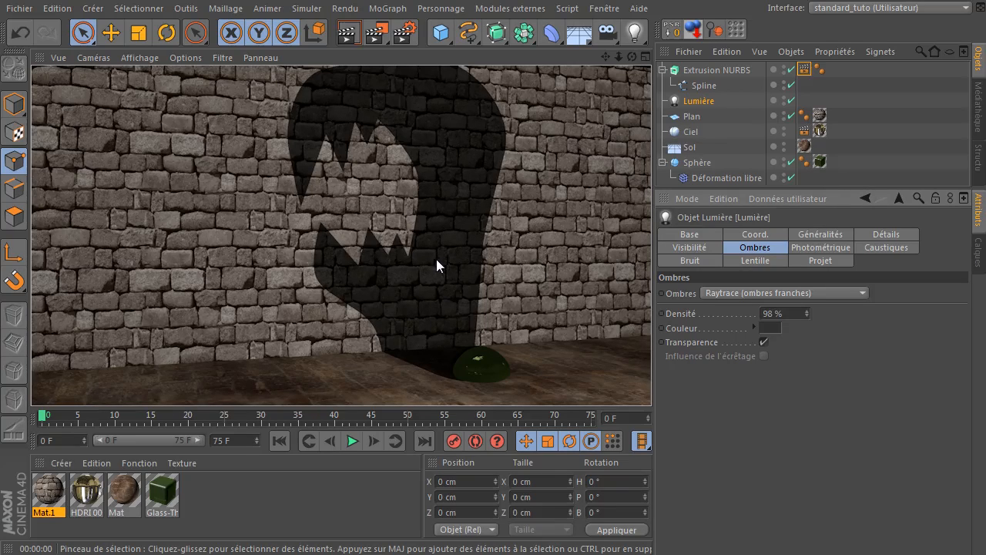
Step: Reframe the perspective view at a more oblique angle on the wall shadow and glass sphere, rendering each new framing
mouse_move(632, 57)
mouse_down()
mouse_move(632, 71)
mouse_move(655, 87)
mouse_move(585, 60)
mouse_move(644, 68)
mouse_up()
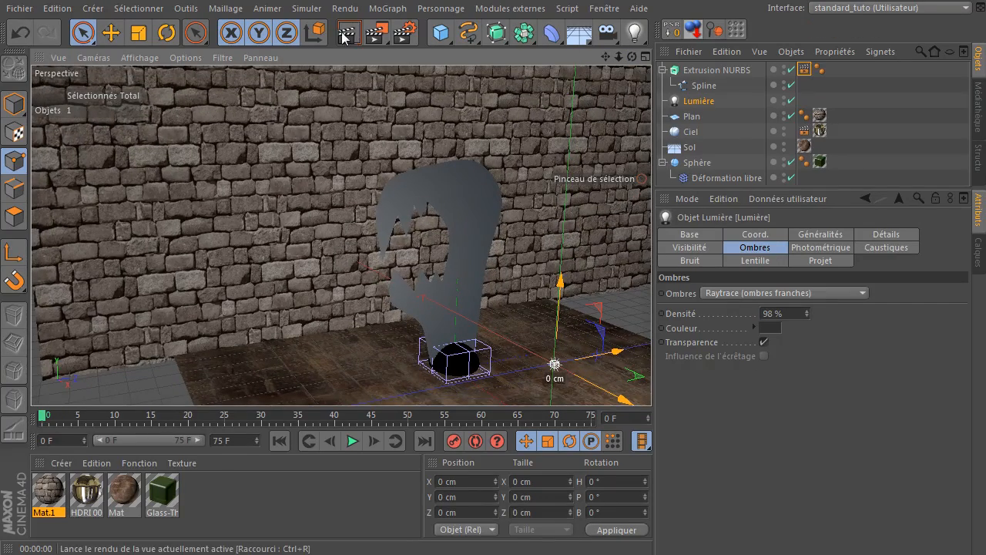
key(ctrl+r)
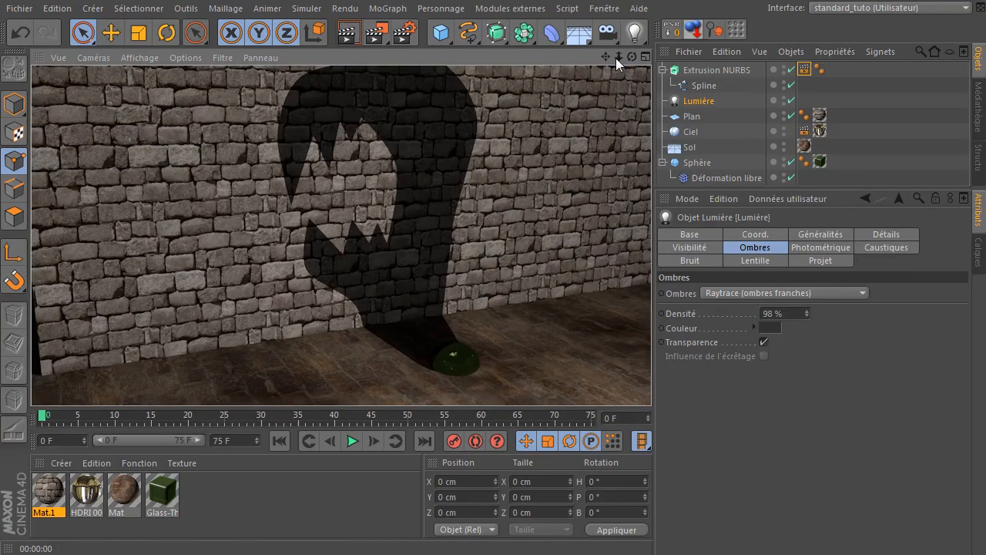
drag(602, 59, 622, 58)
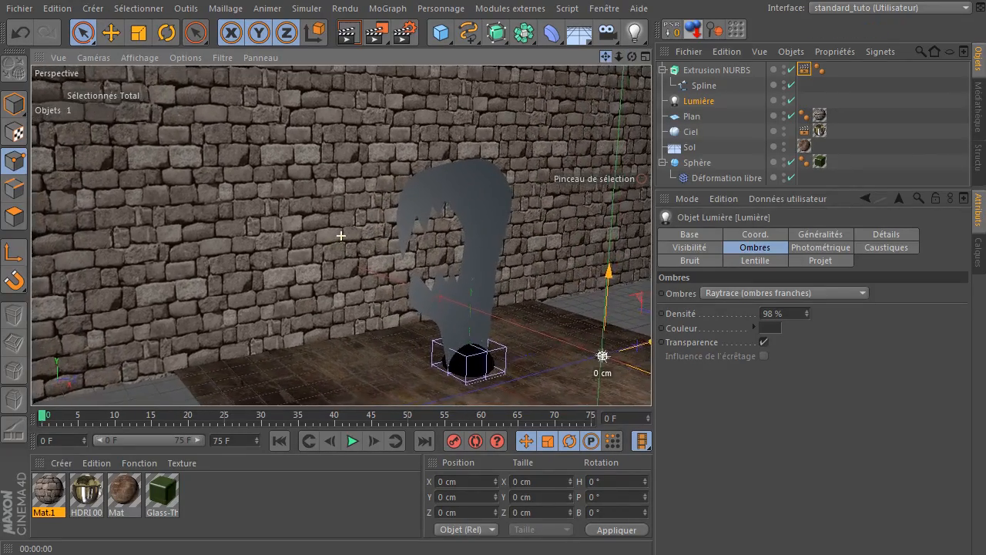
click(349, 32)
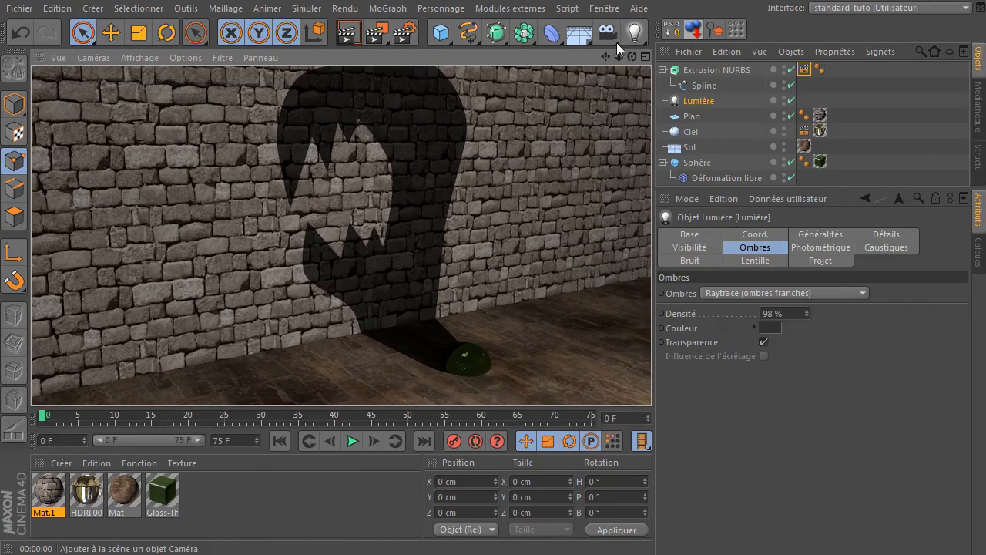
drag(631, 58, 354, 65)
click(351, 38)
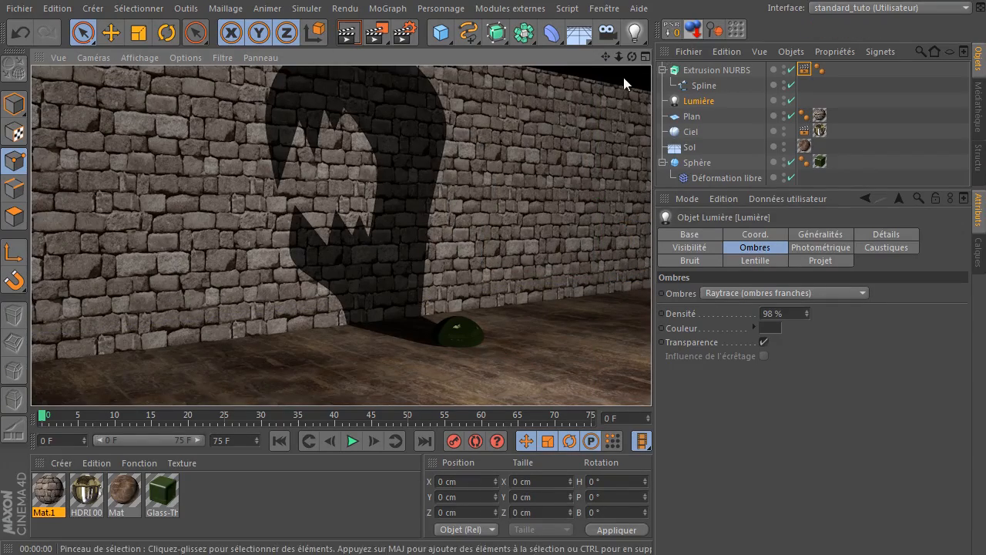
drag(632, 58, 601, 56)
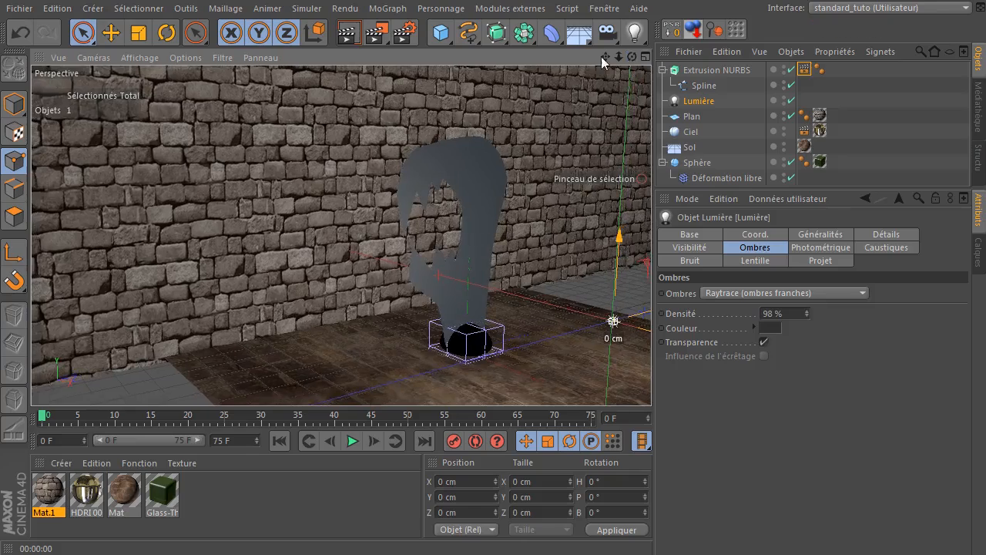
click(348, 33)
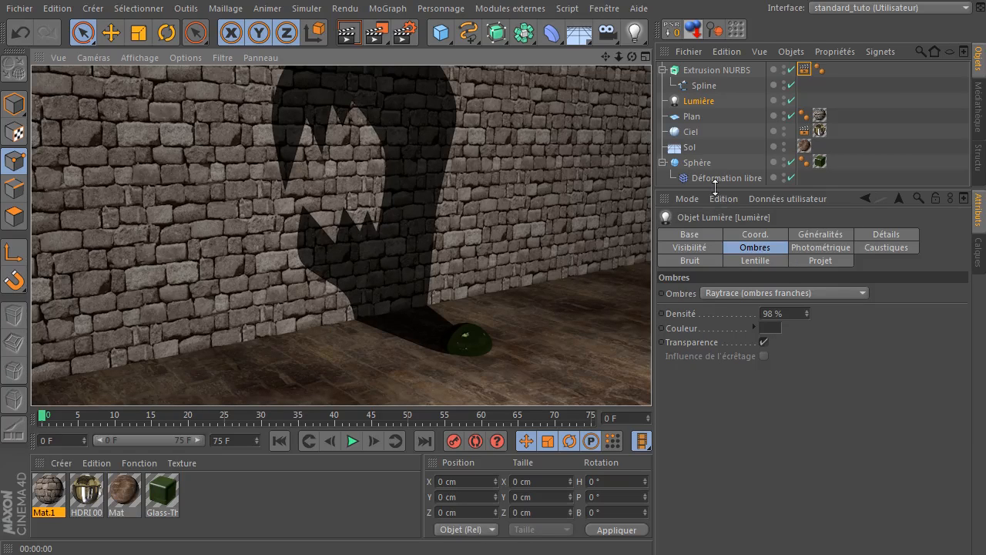
Step: Enlarge the object list and review the sphere, floor, wall plane and monster-head spline by selecting each one in turn
drag(715, 187, 728, 242)
click(712, 221)
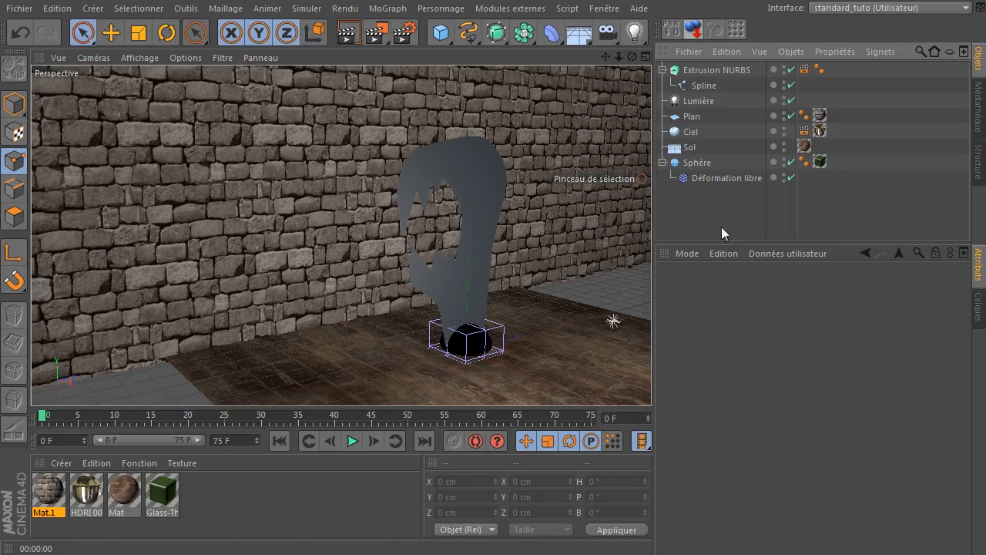
click(710, 166)
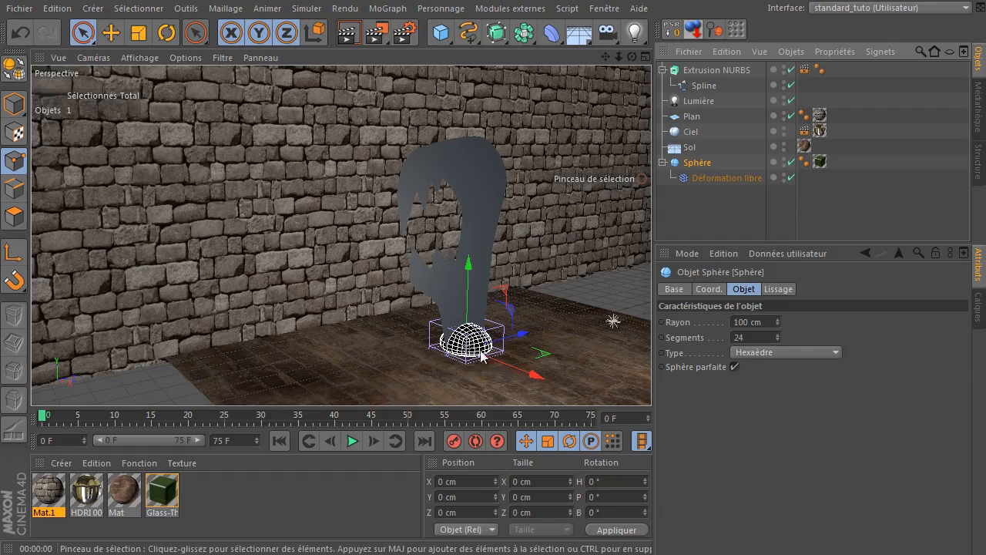
click(688, 148)
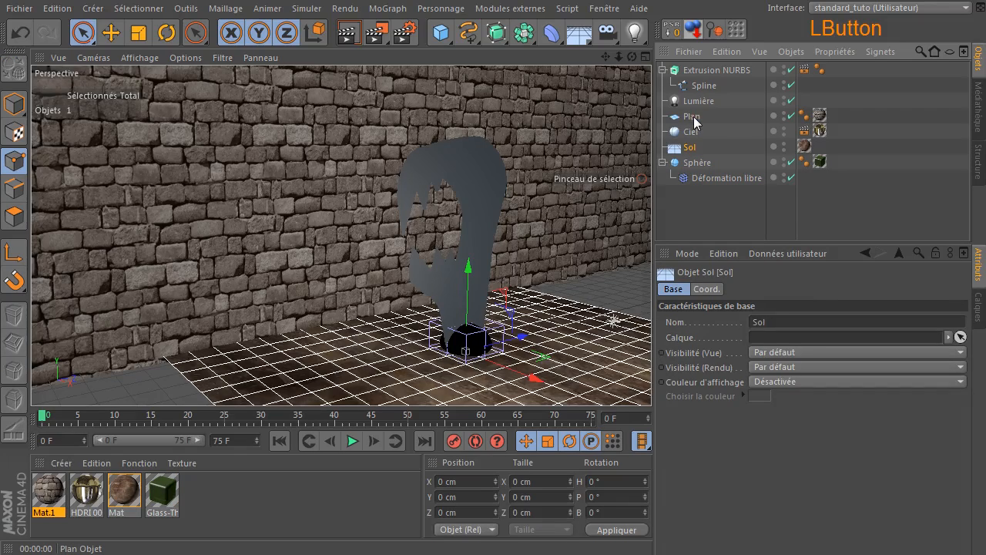
click(692, 117)
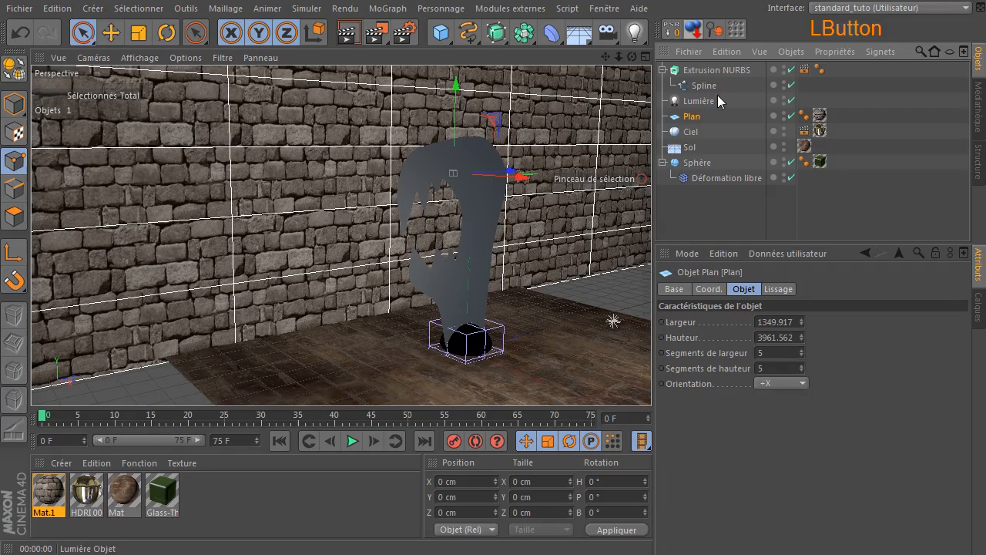
click(605, 278)
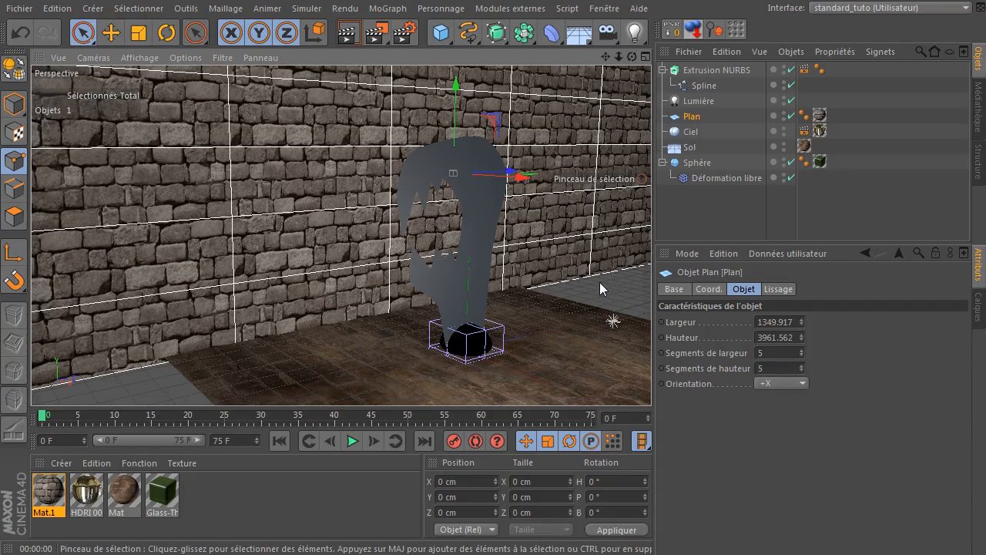
click(616, 287)
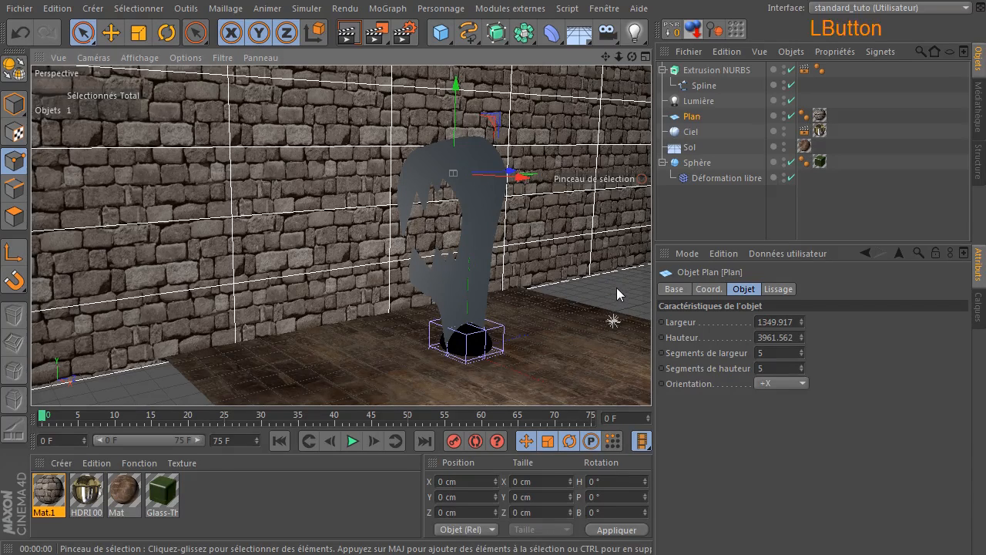
click(691, 218)
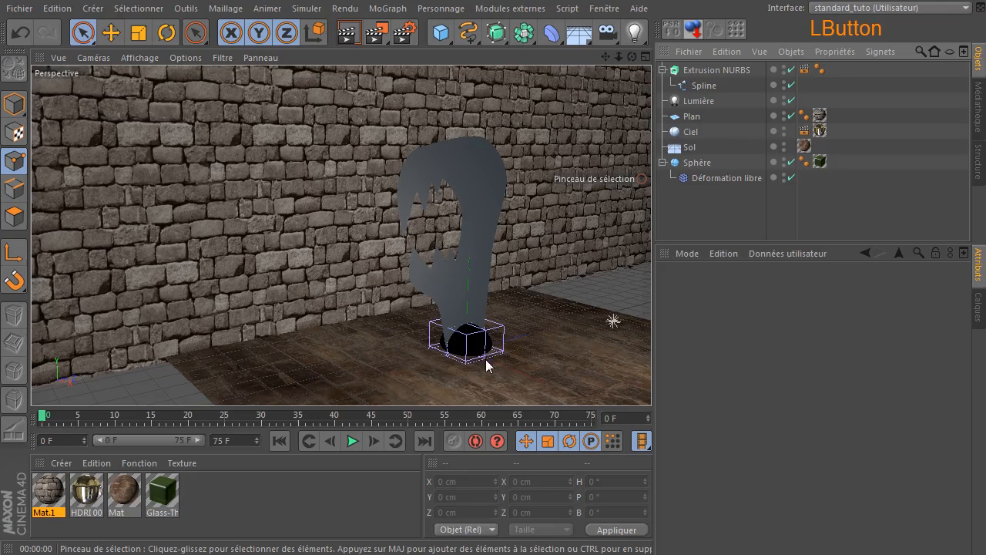
click(691, 86)
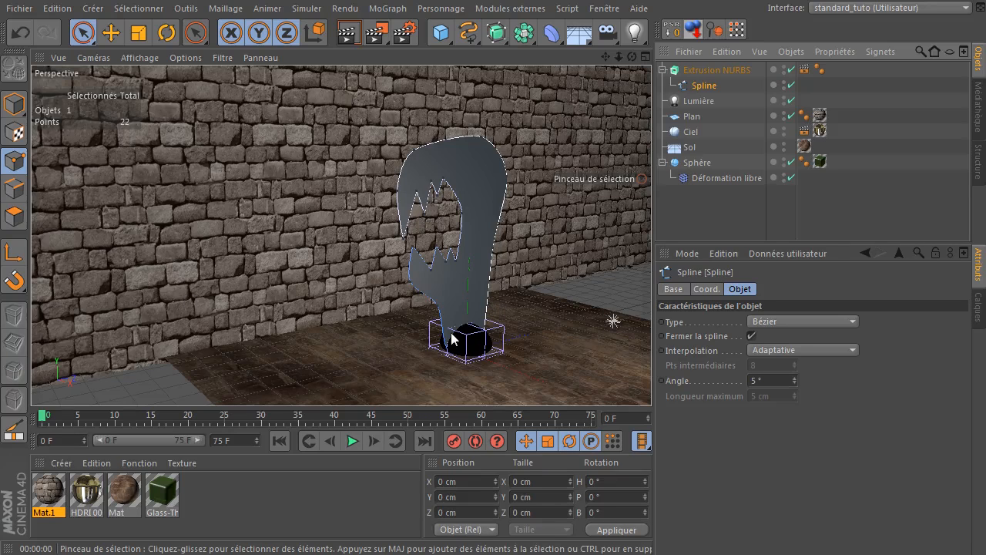
Step: Disable the extruded monster head's visibility by transparency, refraction and reflection in its render tag, and render the view
click(805, 69)
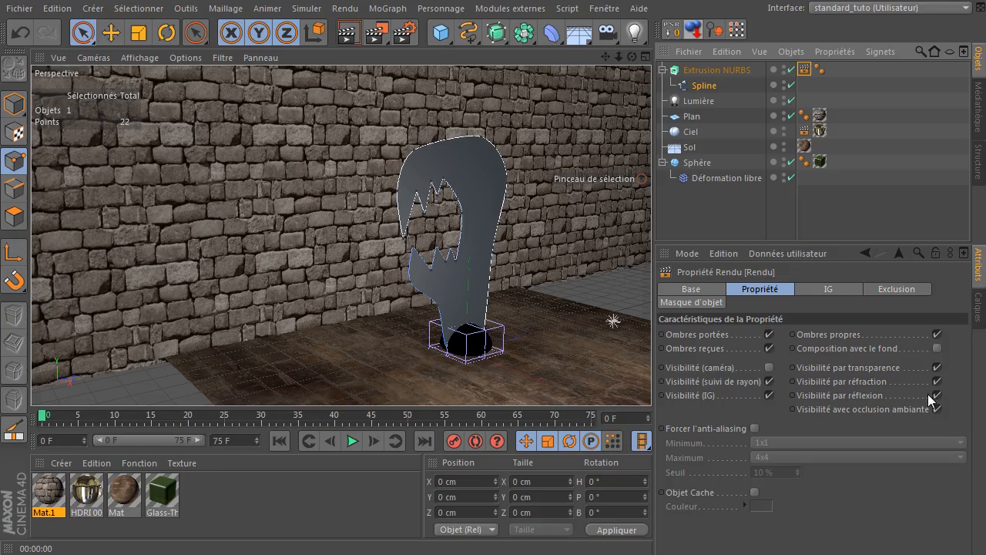
click(937, 369)
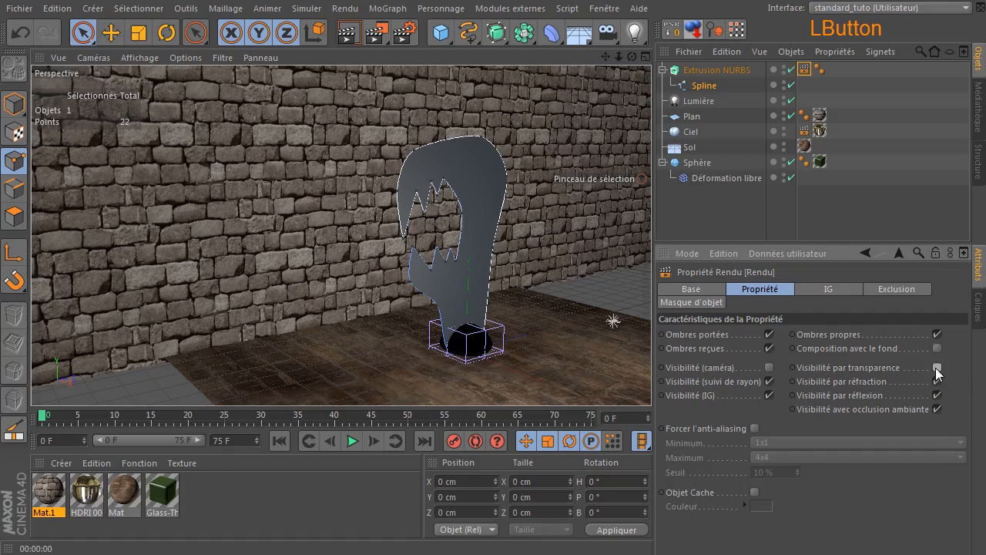
click(937, 395)
click(351, 34)
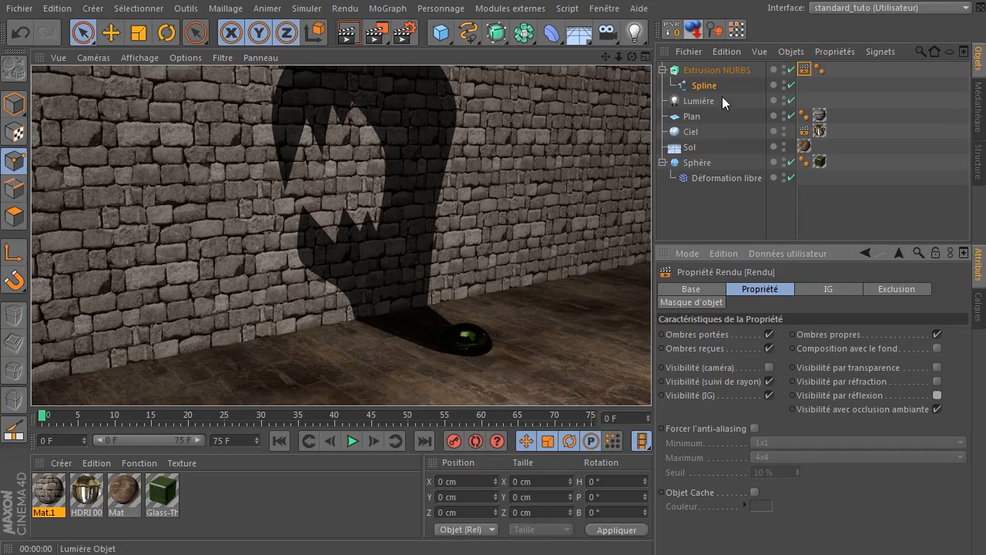
Step: Examine which objects the light excludes in its project settings, then deselect it and render the view
click(694, 101)
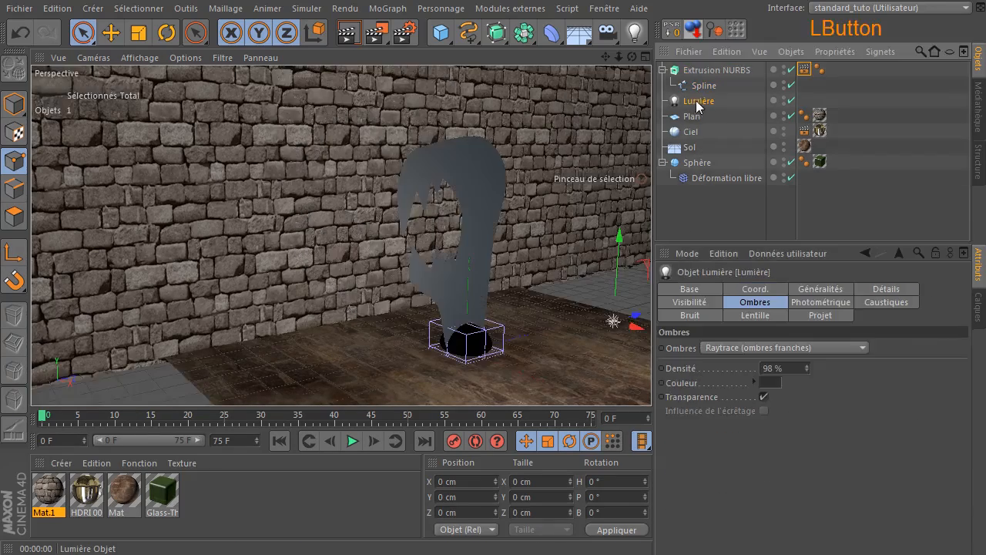
click(805, 315)
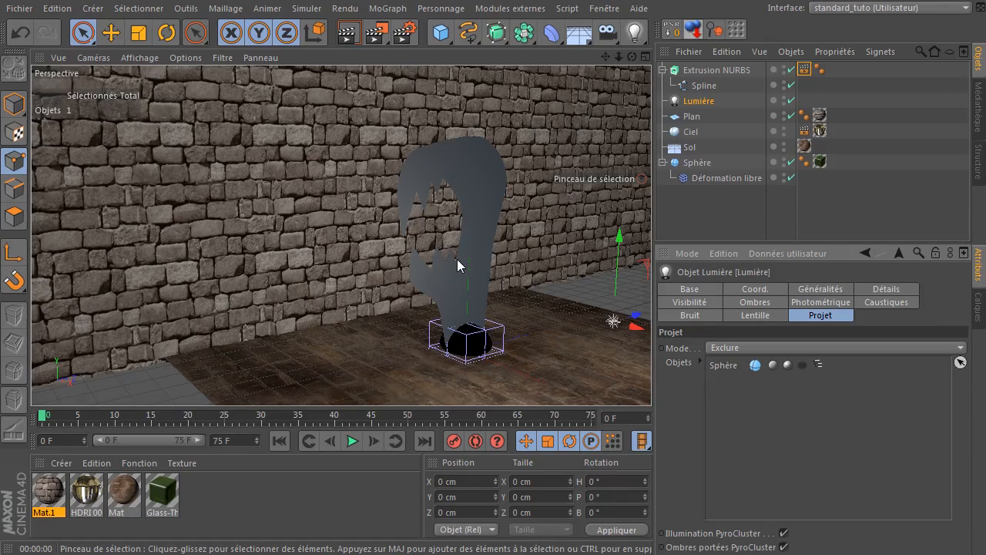
click(716, 215)
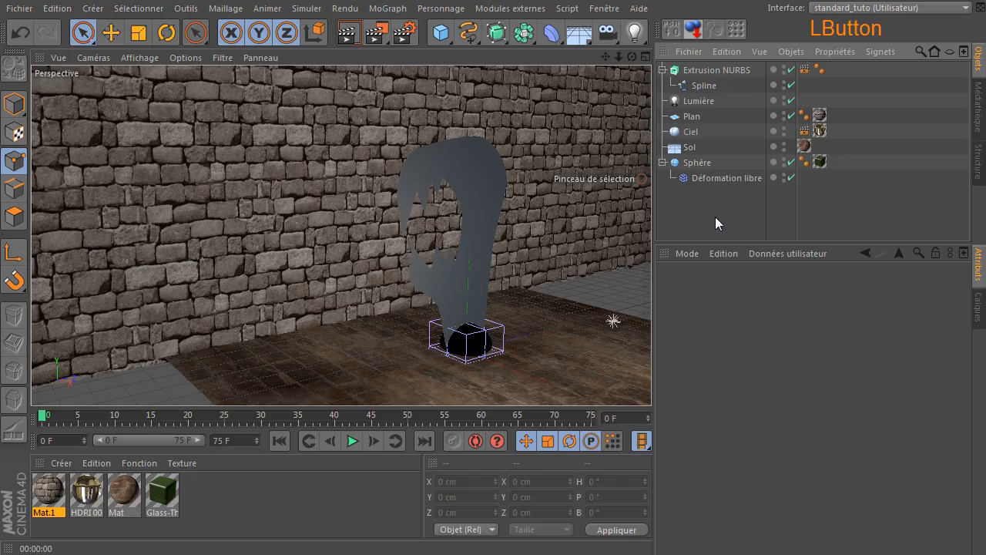
click(348, 33)
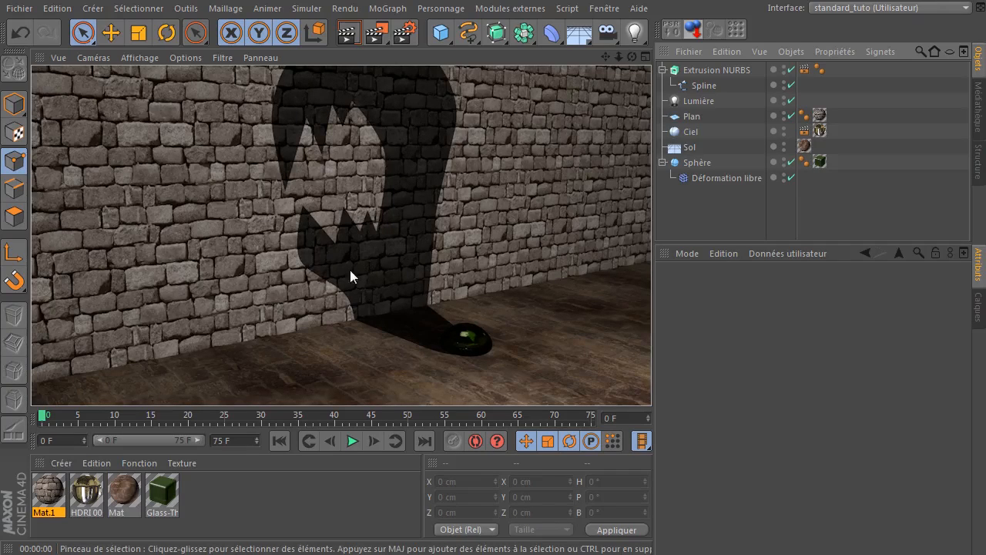
Step: Enable Luminescence on the Glass-Thick-Green material with an intensity of 24 % and render the view
double_click(162, 491)
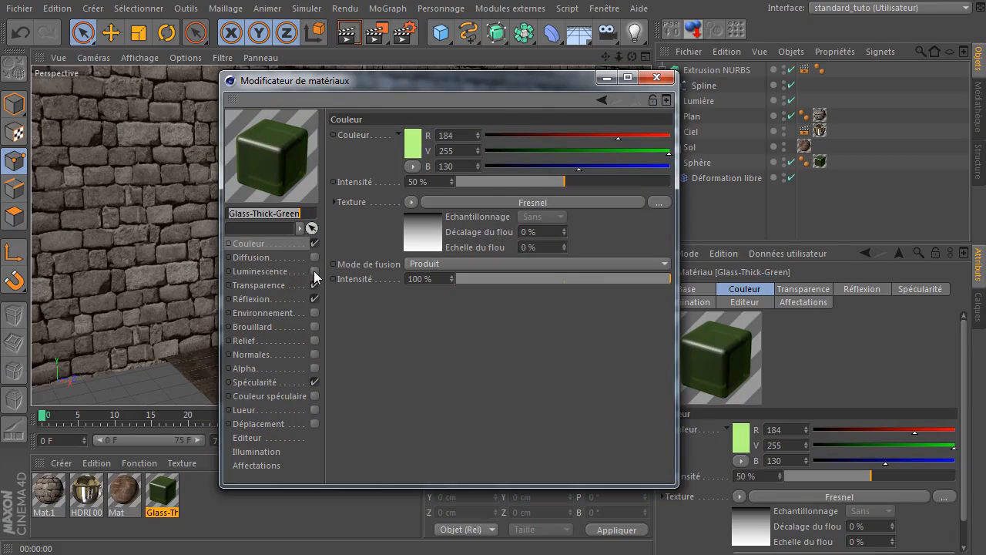
click(315, 272)
click(508, 182)
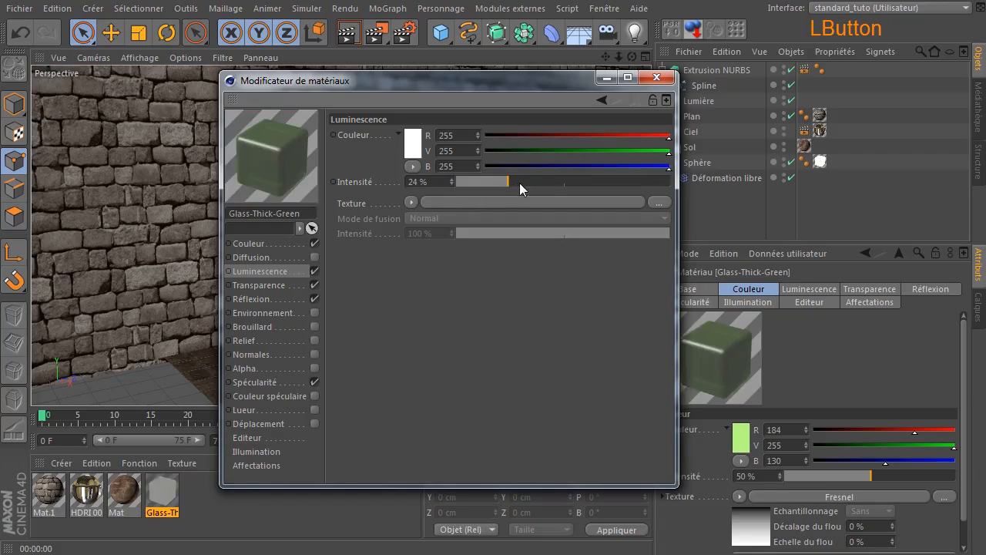
drag(550, 80, 985, 130)
click(350, 33)
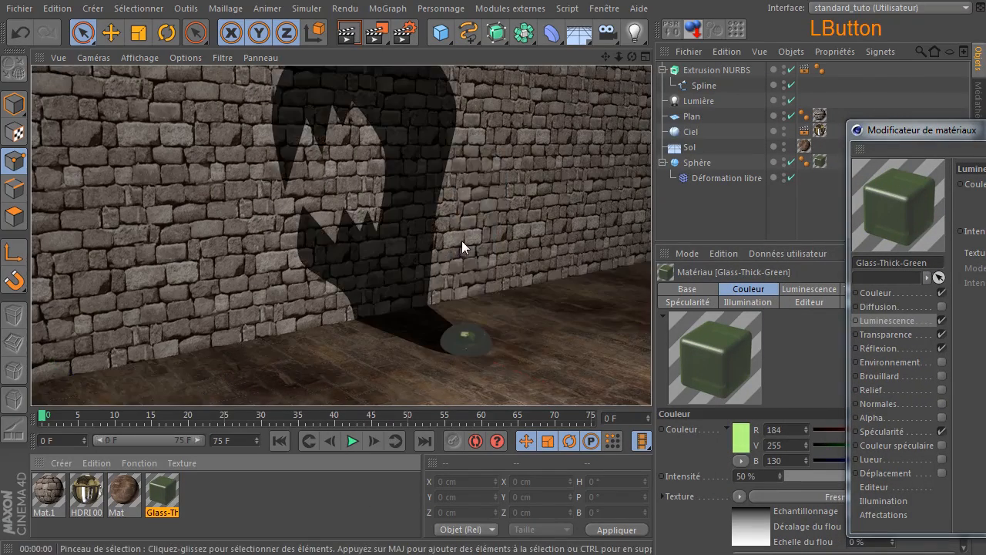
Step: Reduce the glass material's luminescence intensity to a faint glow, rendering each adjustment, and close the material editor
click(985, 231)
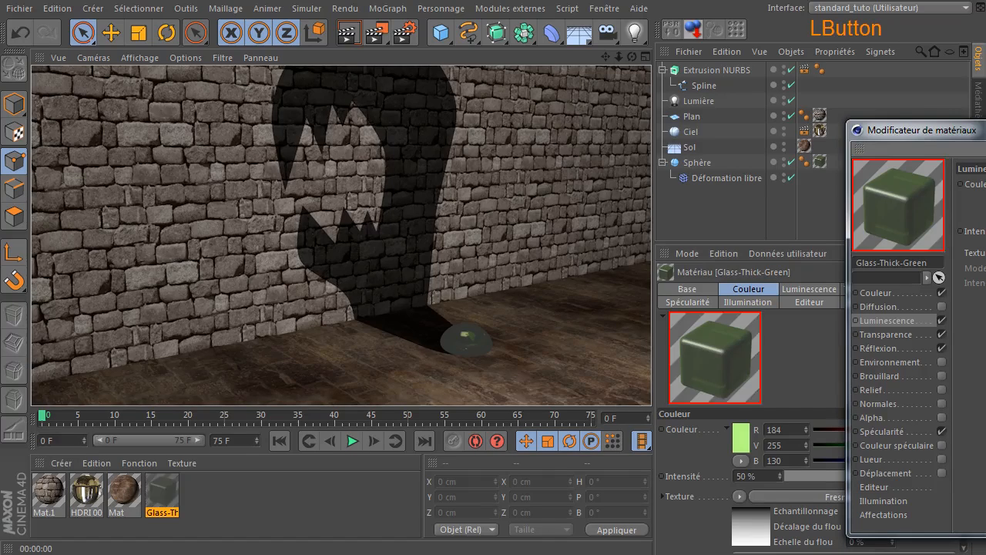
click(346, 43)
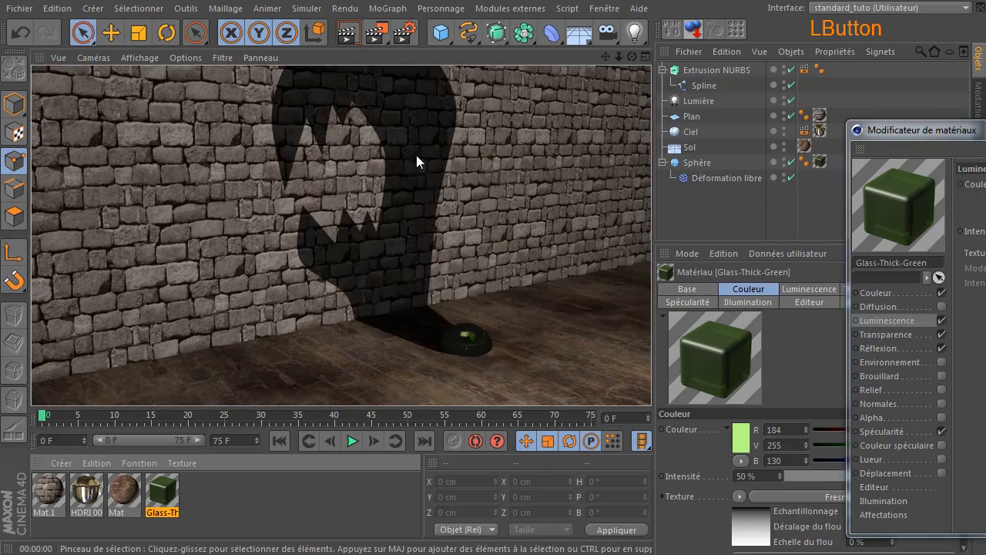
click(925, 239)
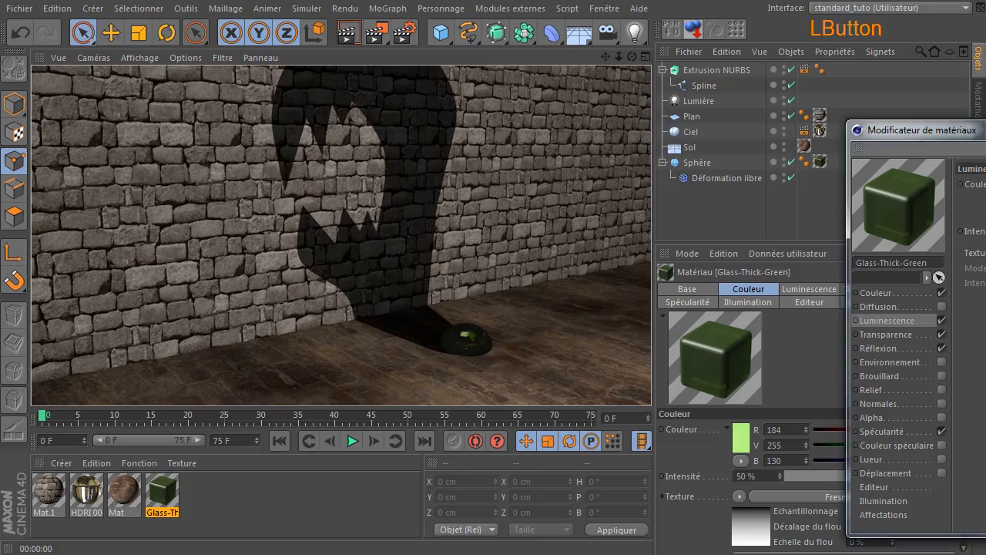
click(346, 35)
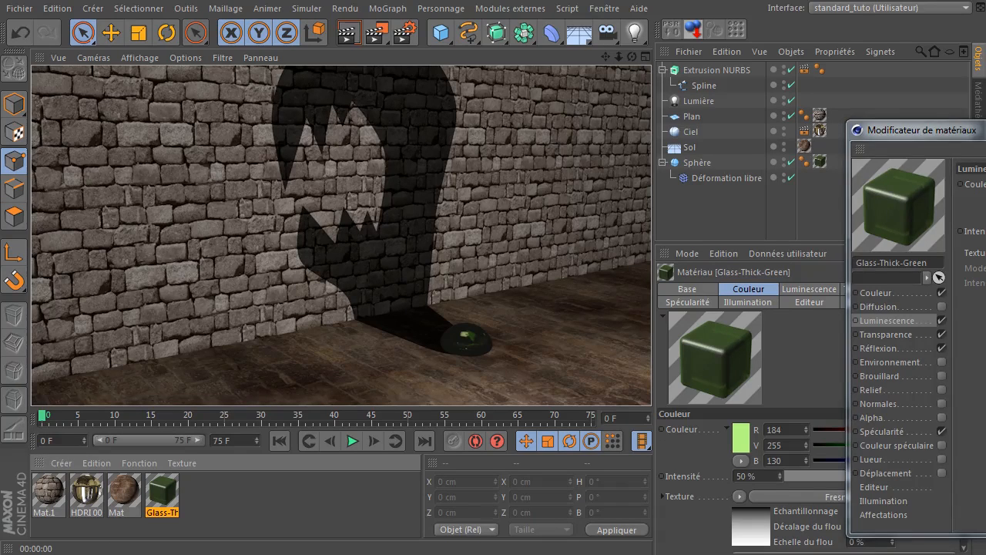
click(985, 127)
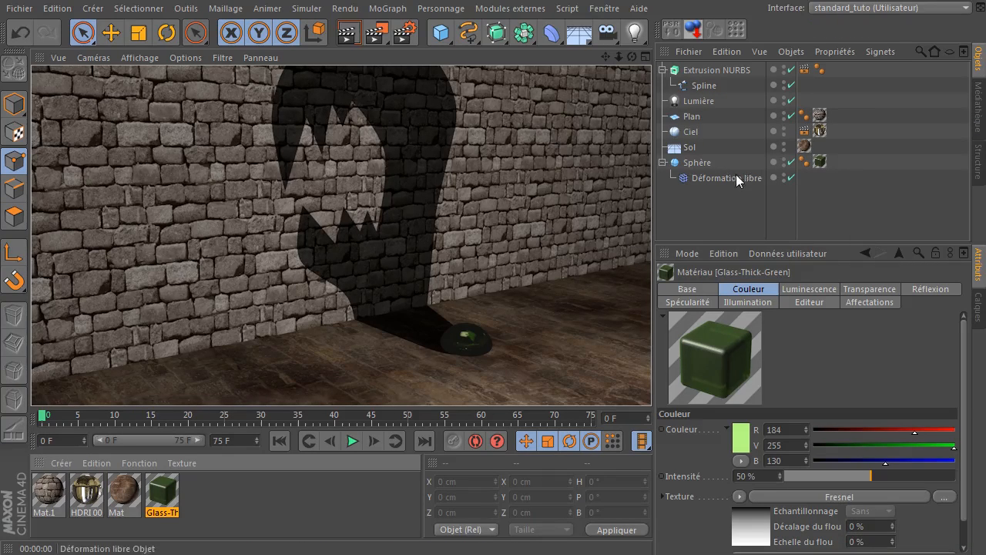
Step: Review the sky's render tag and the light's excluded objects, then clear the selection
click(805, 131)
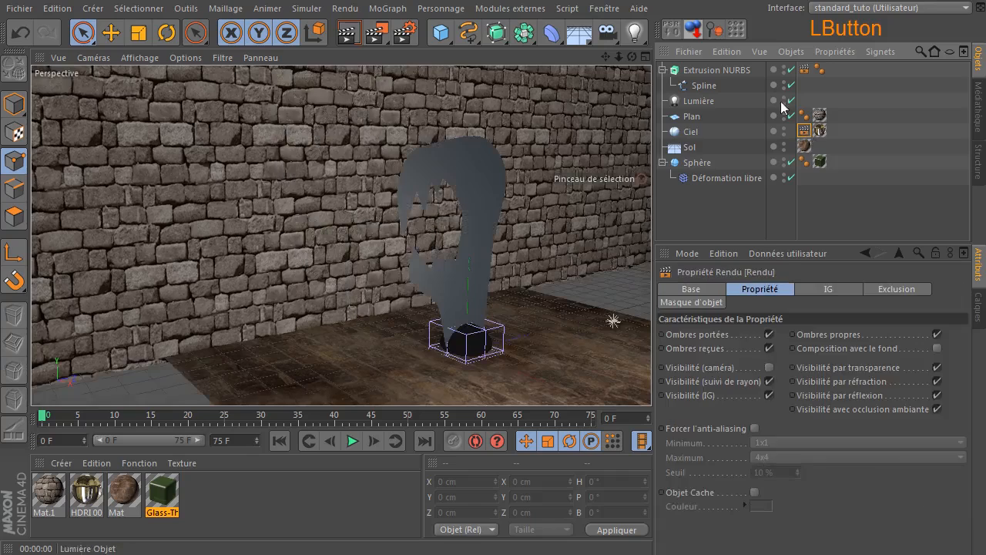
click(699, 101)
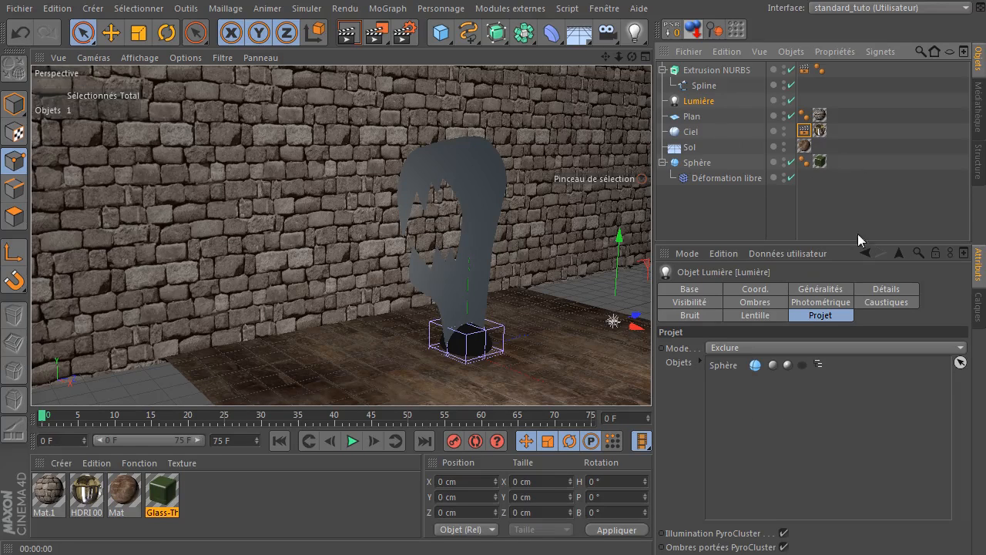
click(716, 212)
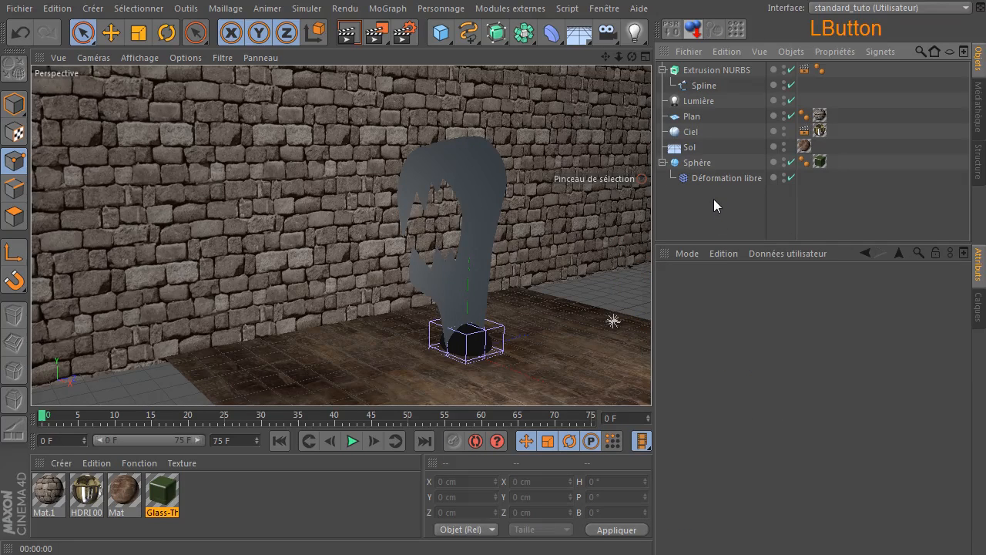